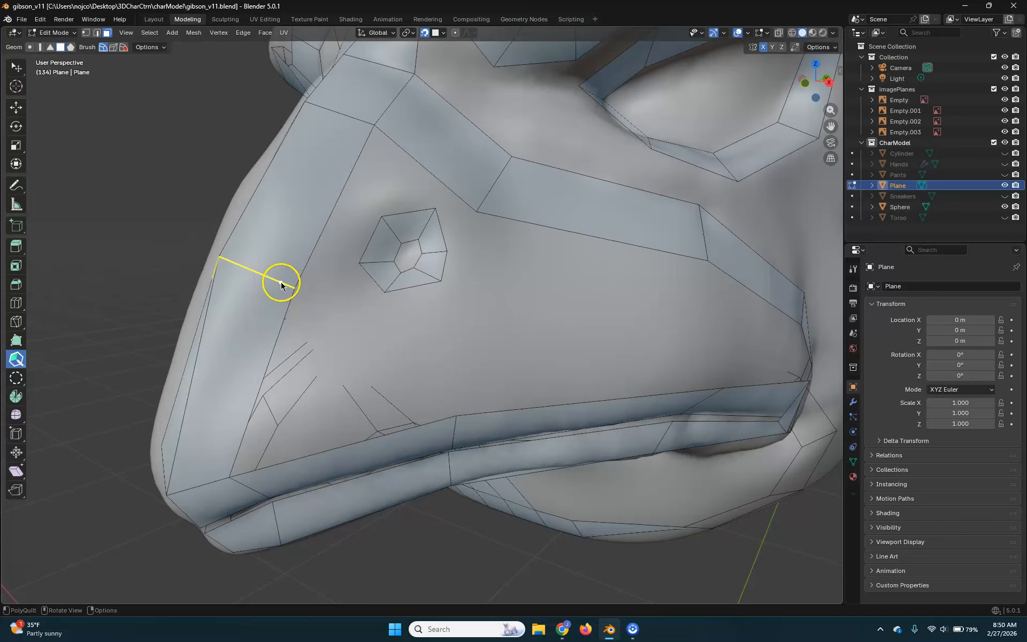
Cut edge loops across the snout-bridge strip and fill faces joining the nostril ring to the bridge and cheek strips
left_click(264, 319)
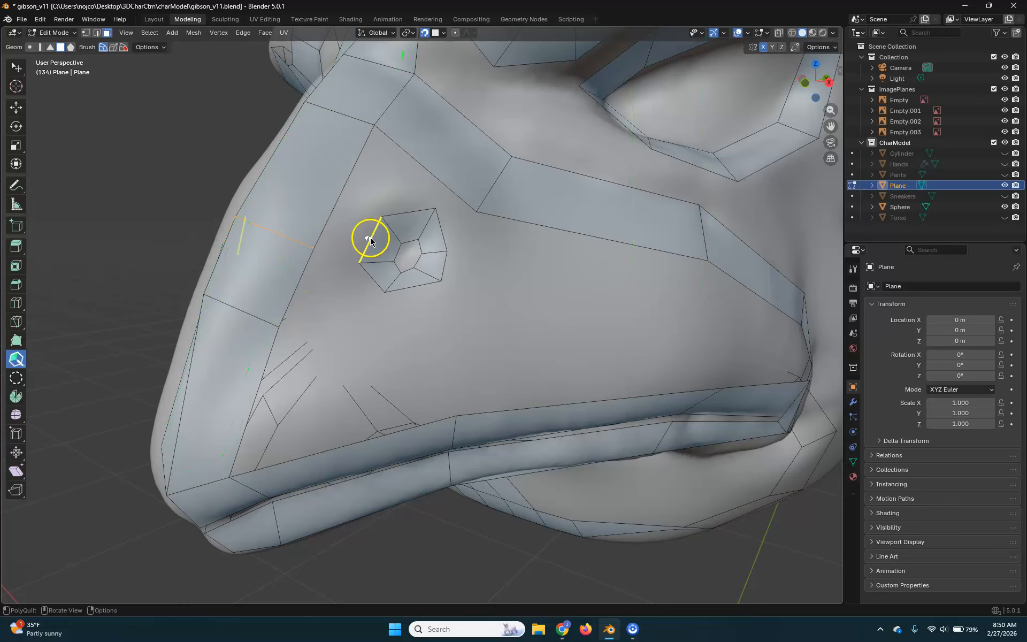
left_click_drag(370, 239, 339, 221)
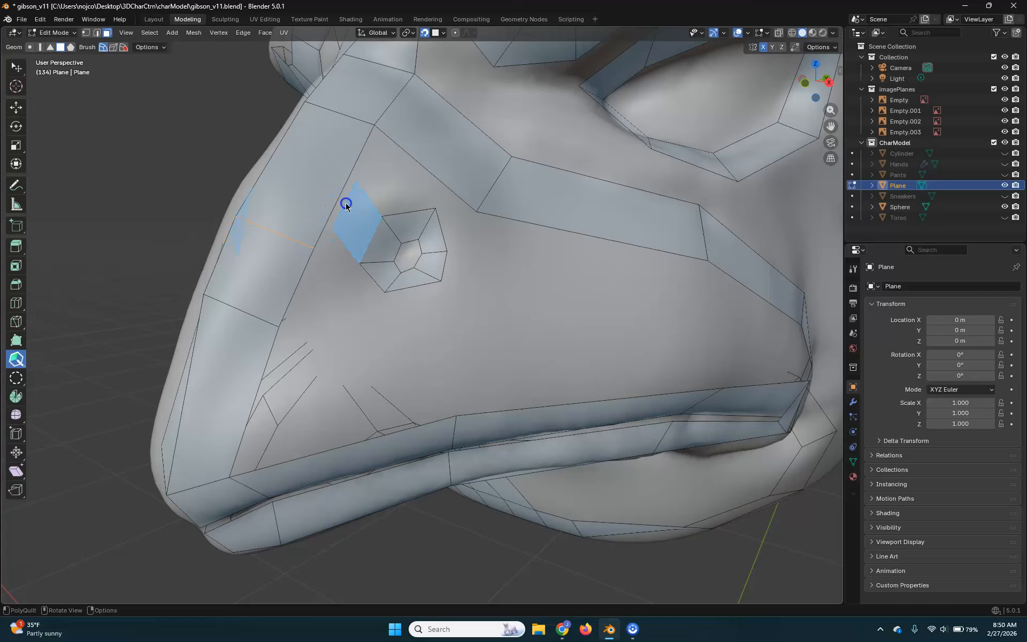
left_click_drag(345, 205, 339, 202)
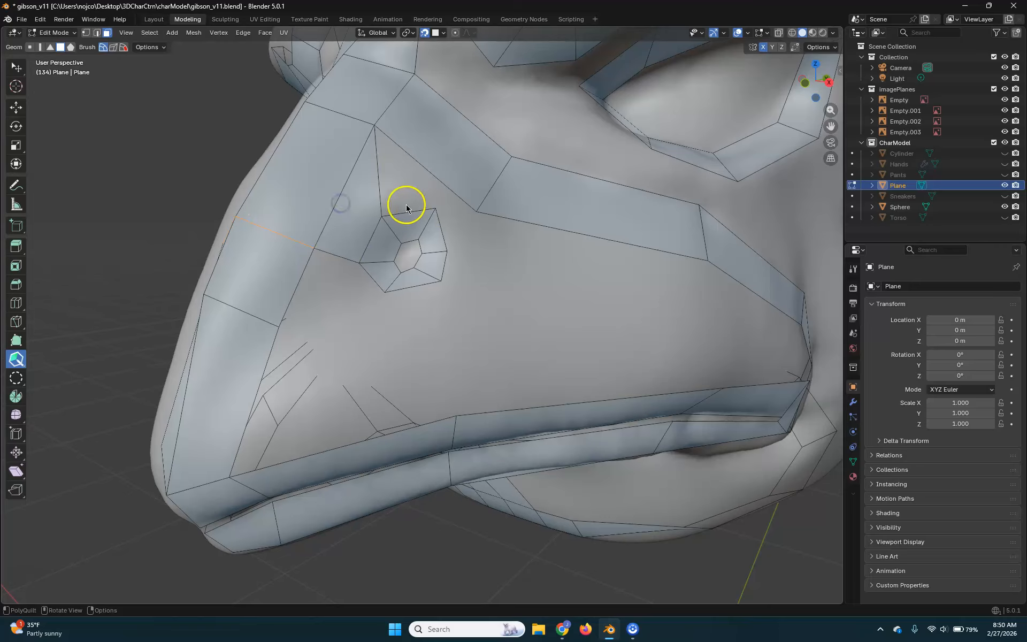
left_click_drag(405, 212, 452, 192)
middle_click_drag(359, 330, 355, 319)
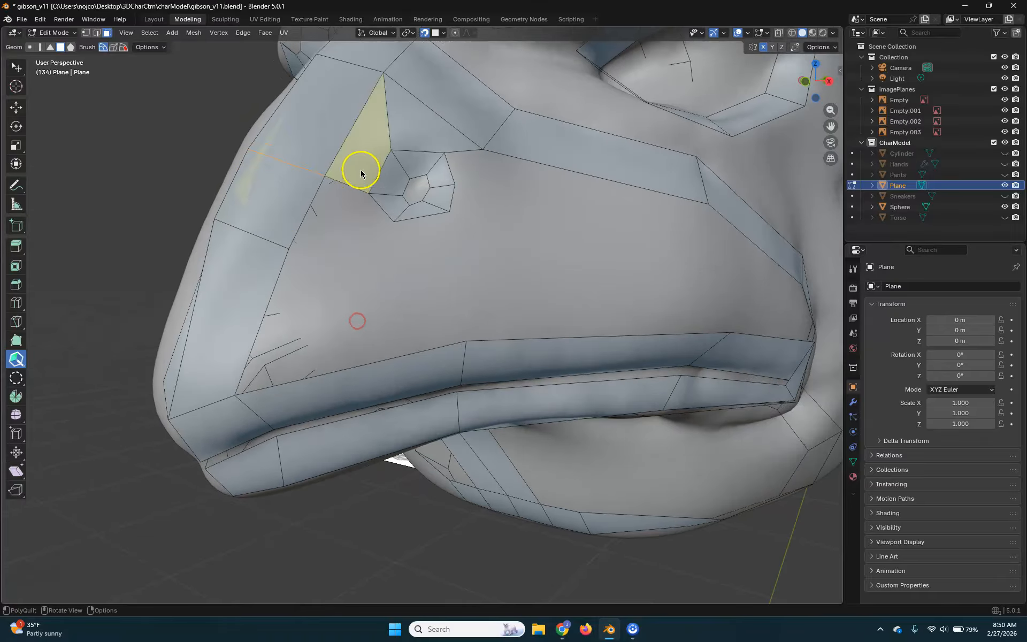
Extend two quads beside the snout strip from below the nostril face down to a new edge loop in the upper-lip strip
left_click_drag(381, 207, 307, 217)
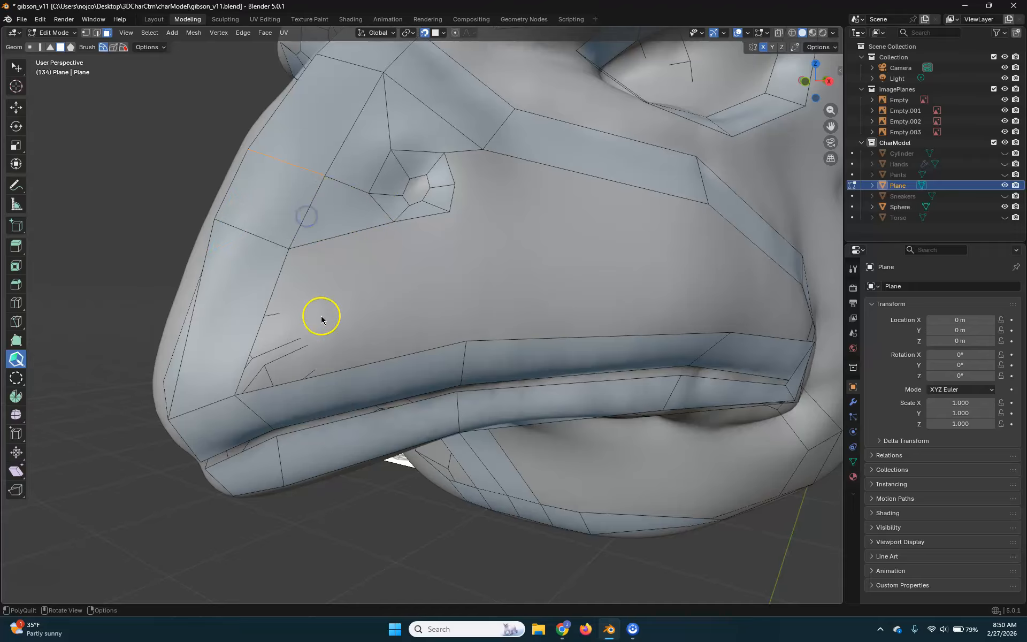
key("ctrl+z")
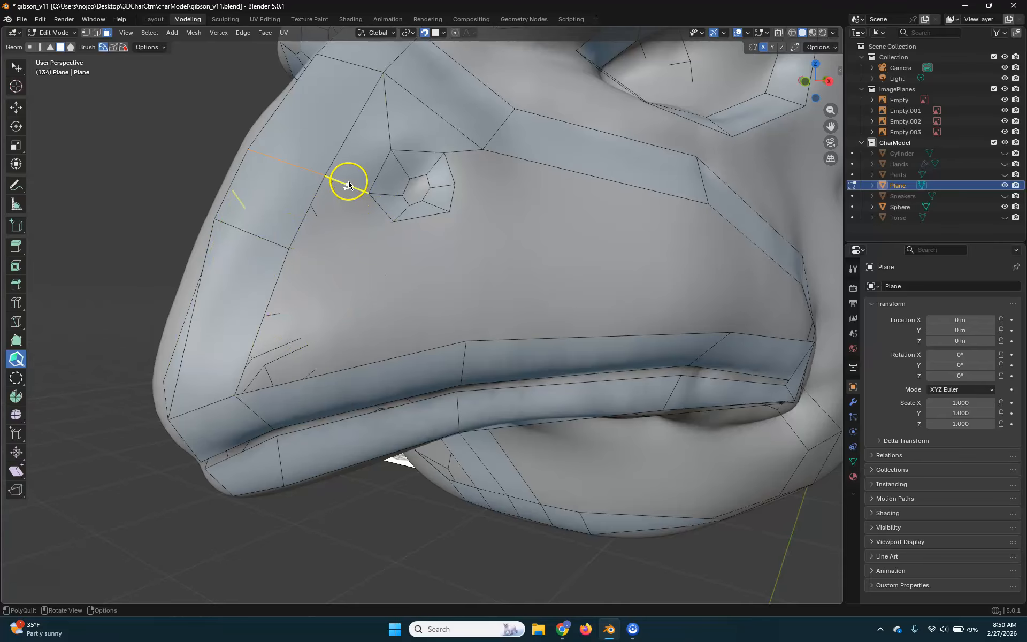
left_click_drag(345, 188, 338, 269)
middle_click_drag(525, 202, 556, 211)
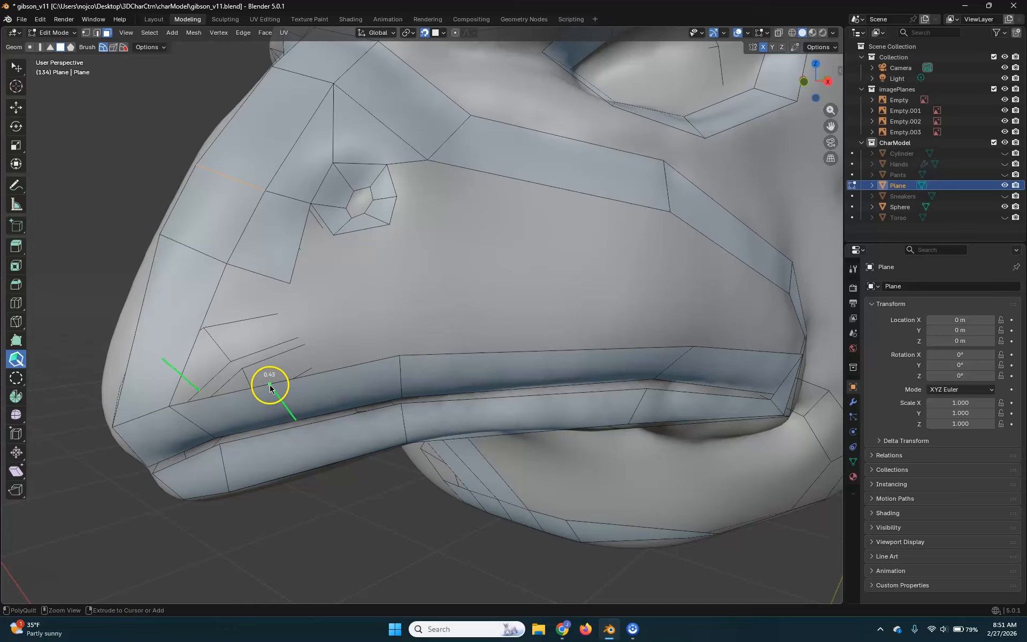
left_click_drag(259, 275, 232, 396)
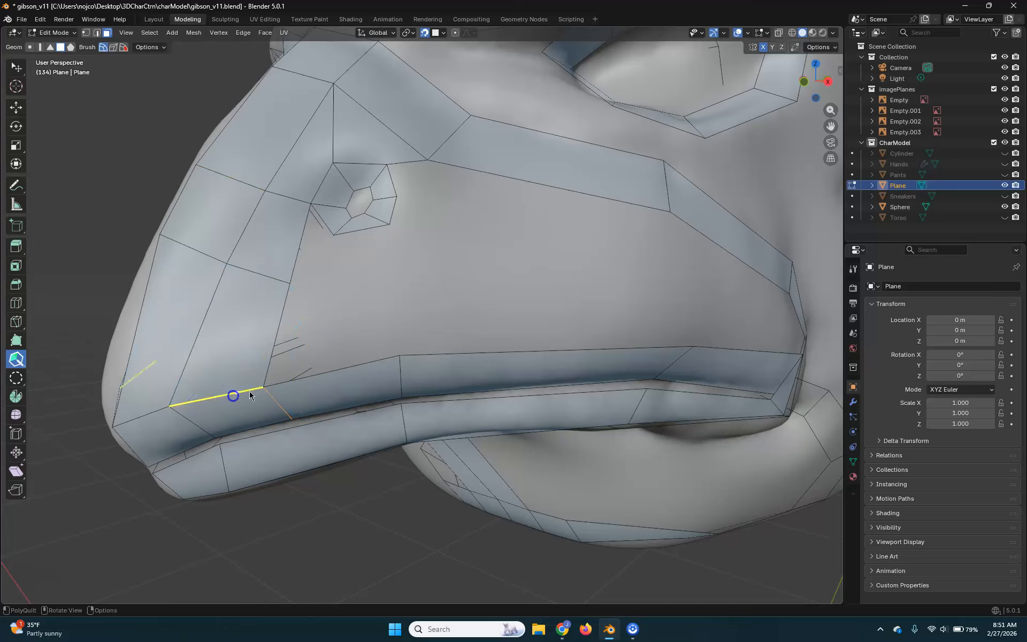
Reposition the snout vertices in front of the nostril and adjust the outer vertices of the nostril ring
middle_click_drag(259, 403, 309, 344)
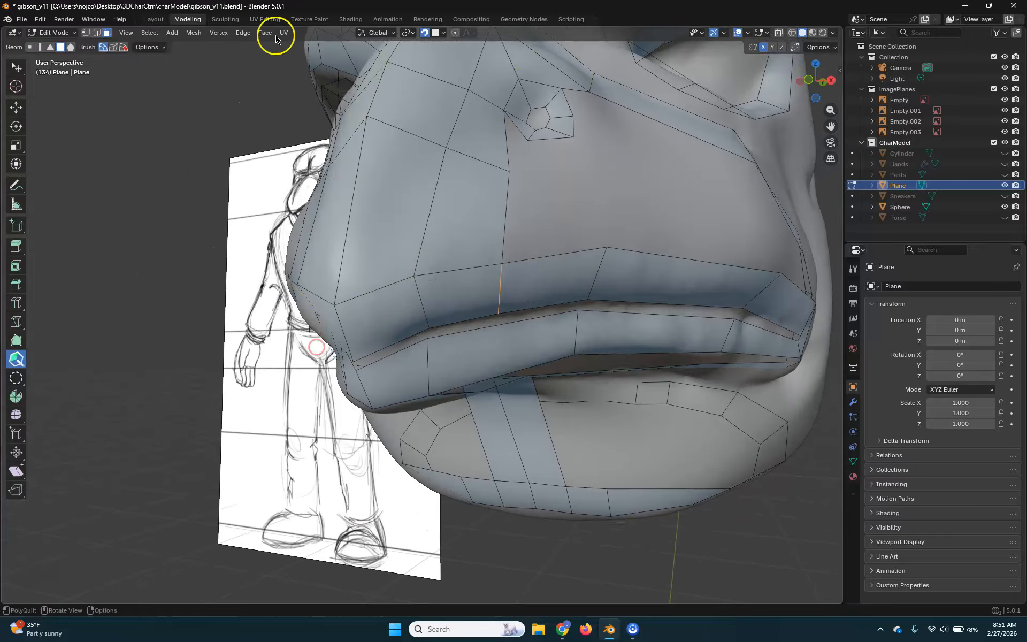
left_click_drag(441, 149, 434, 142)
left_click_drag(468, 92, 459, 89)
middle_click_drag(598, 195, 378, 328)
left_click_drag(426, 269, 418, 290)
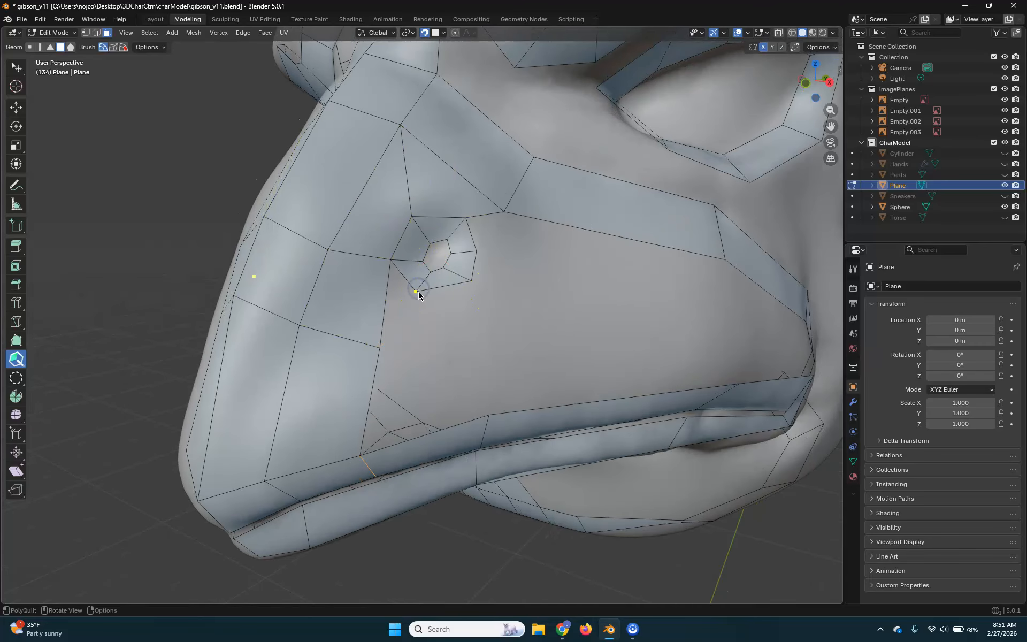
left_click(463, 218)
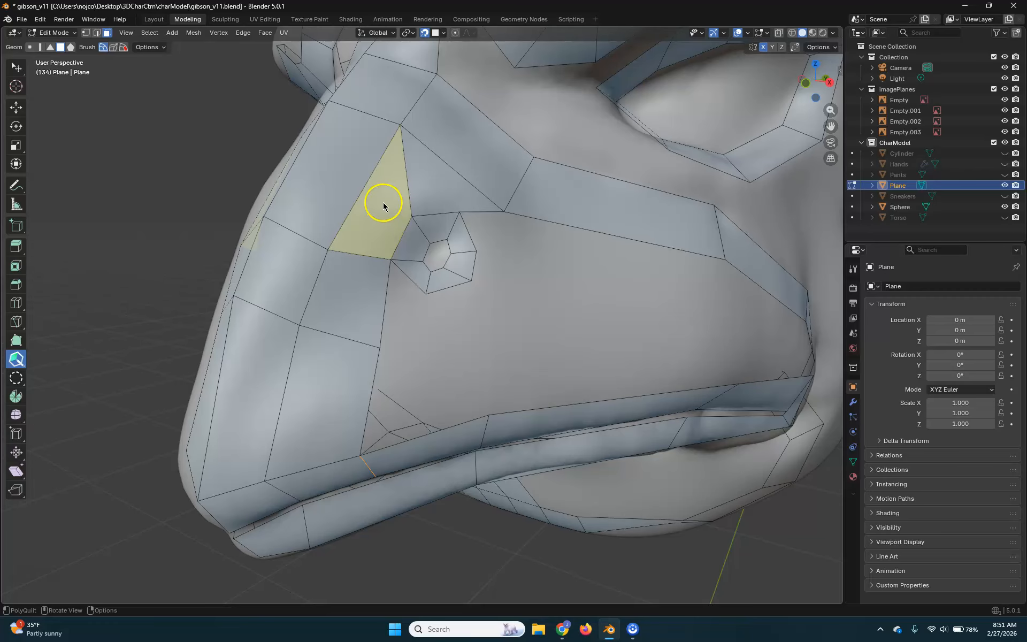
Delete the two faces linking the nostril ring to the upper snout and cheek strips
key("ctrl")
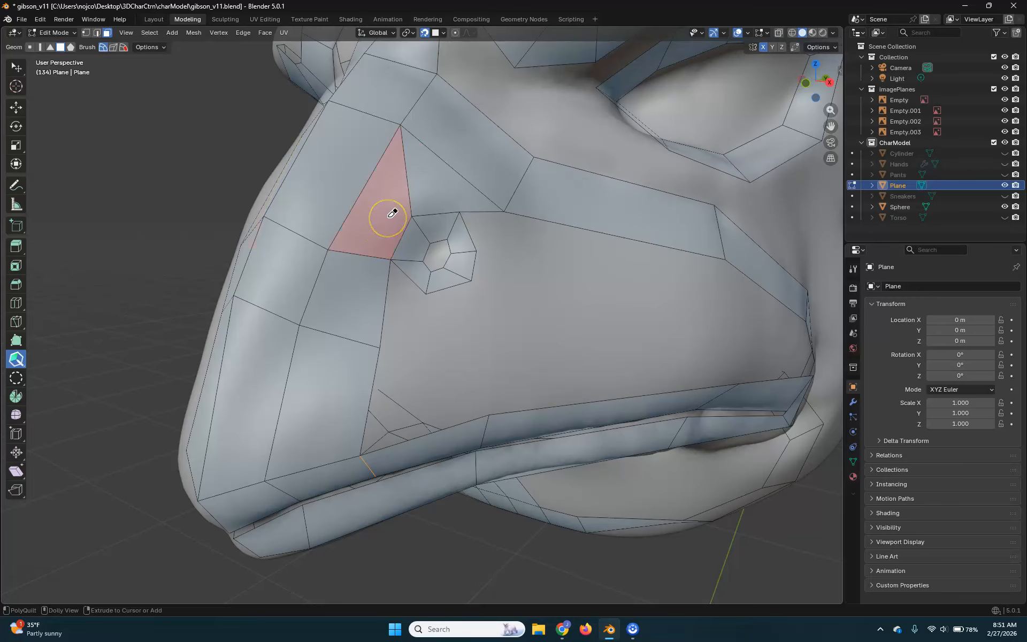
left_click(388, 217, "ctrl")
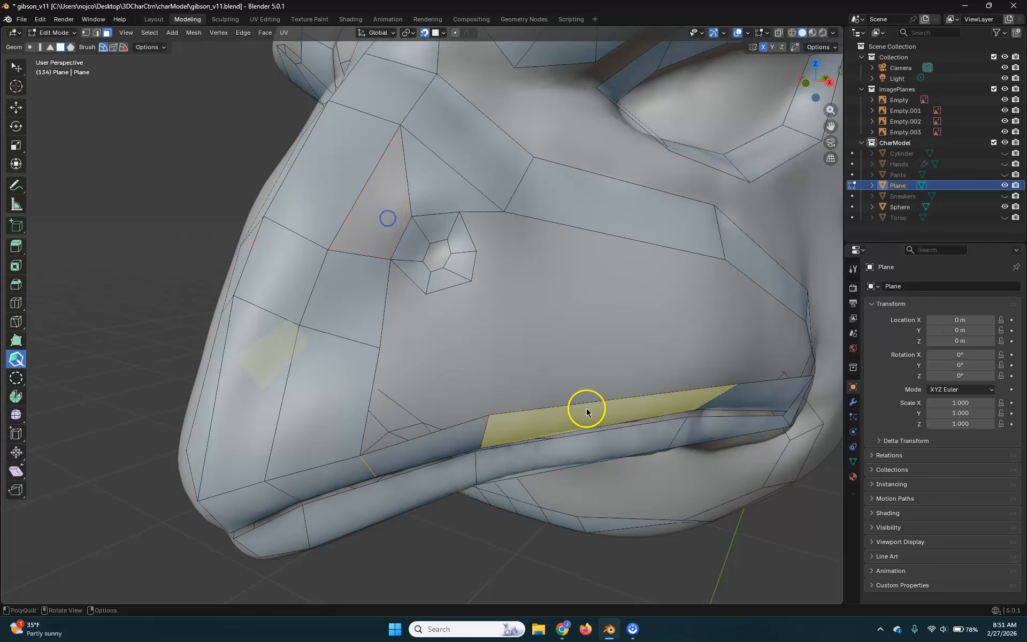
left_click(448, 181, "ctrl")
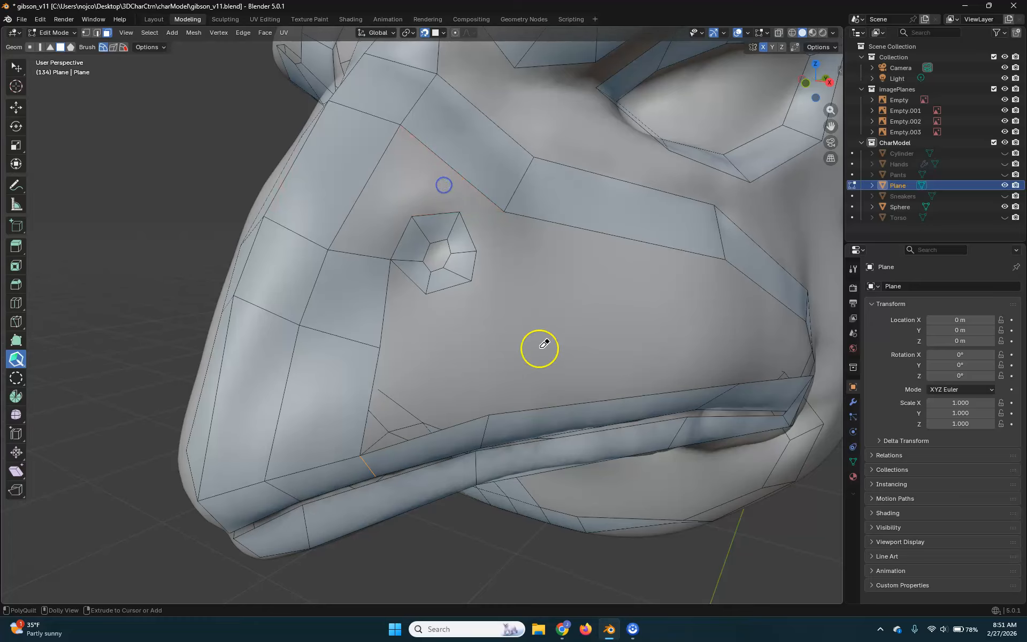
Cut an edge loop across the upper snout strip and fill a quad from it to the front of the nostril ring
left_click(367, 180, "ctrl")
left_click_drag(401, 238, 352, 209)
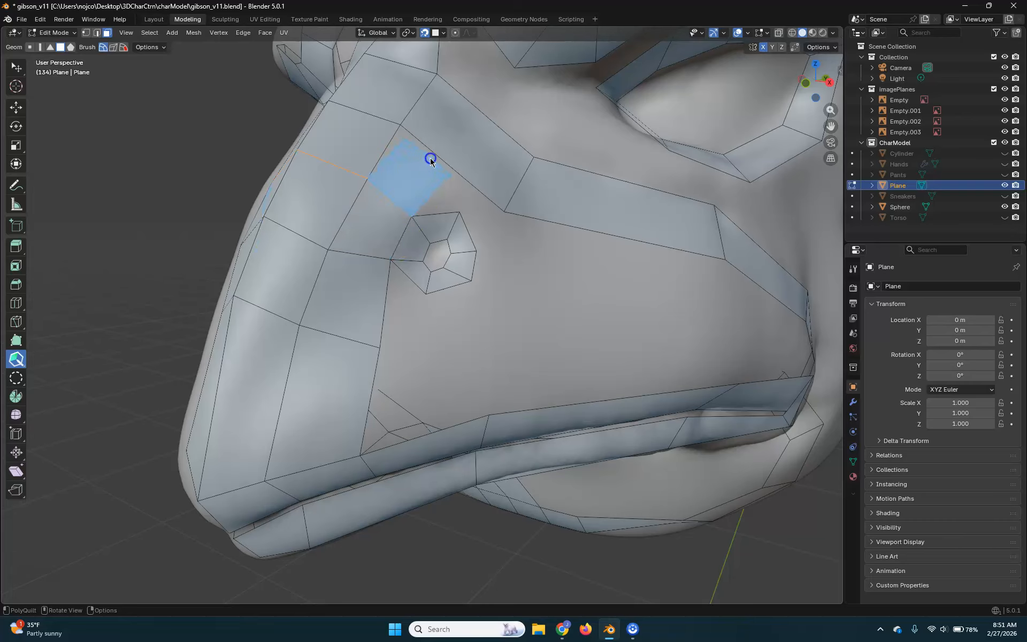
key("ctrl+z")
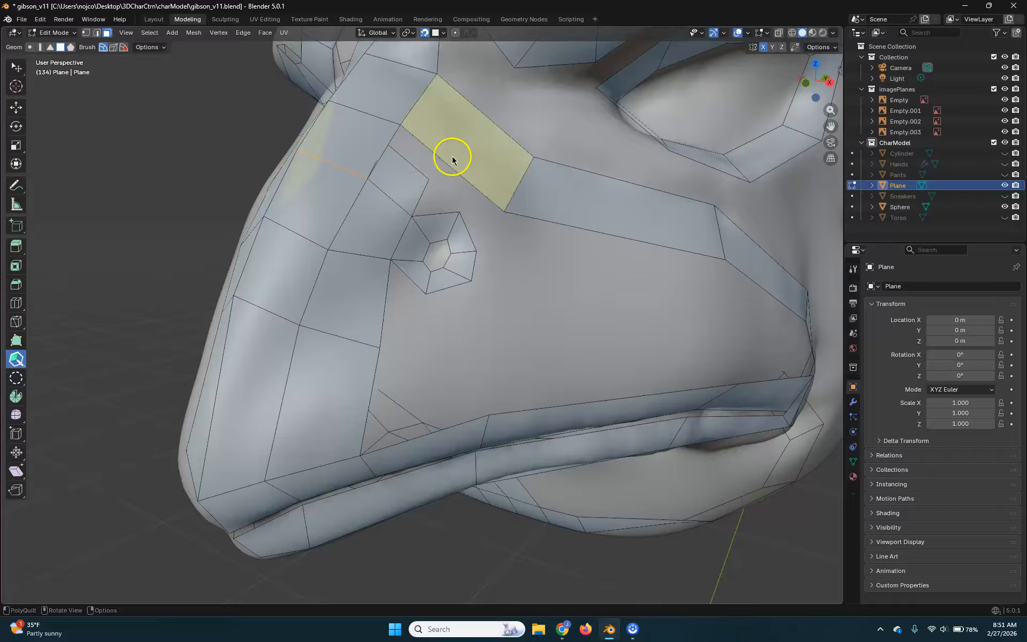
Cut an edge loop across the front of the cheek strip and fill the quads above the nostril, shifting the strip's vertices forward
left_click(451, 167, "ctrl")
left_click(392, 193)
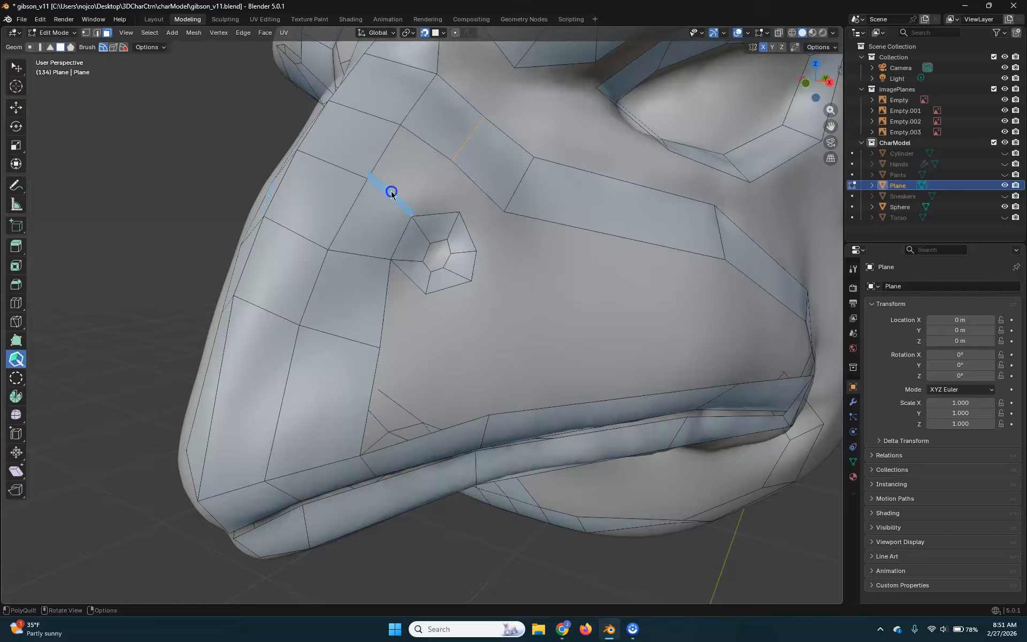
left_click_drag(426, 163, 433, 146)
left_click_drag(518, 184, 442, 217)
key("ctrl+z")
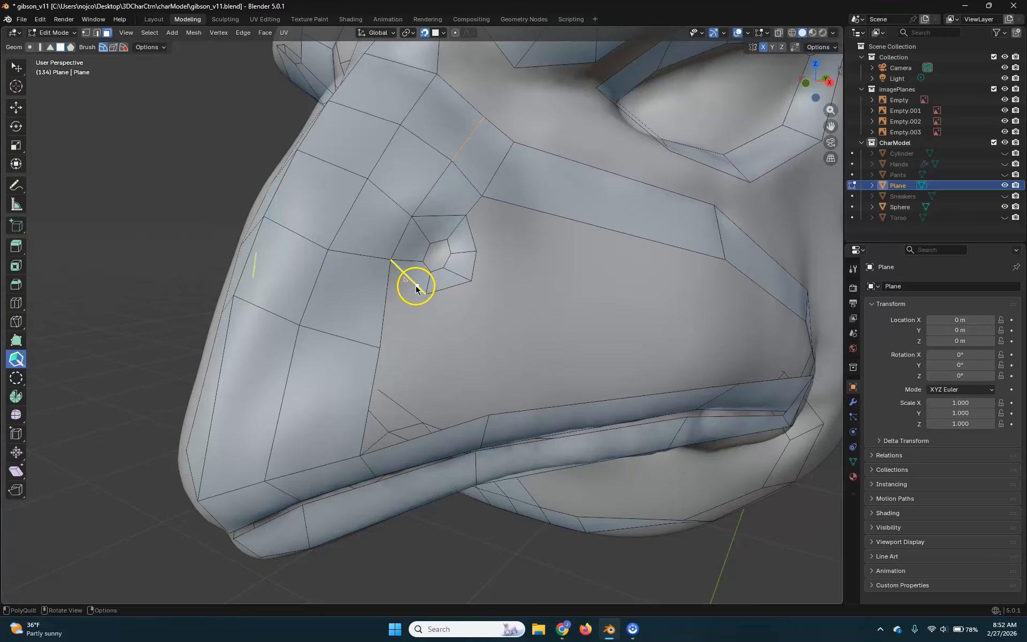
Extrude the nostril's lower front edge down into a quad and shift the adjoining snout and lip vertices forward
left_click_drag(407, 279, 405, 298)
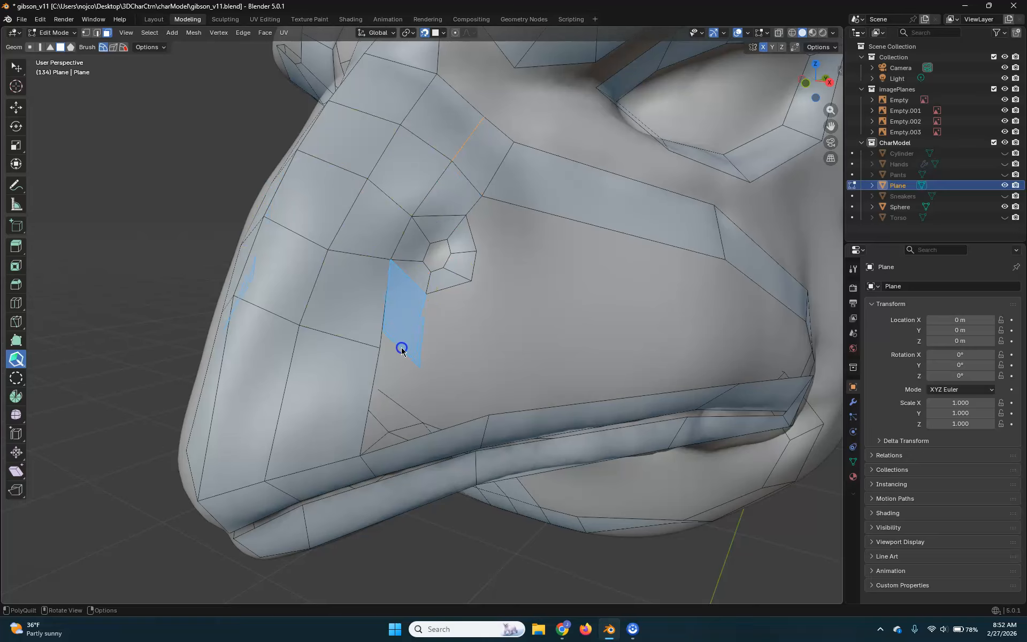
left_click_drag(399, 366, 440, 376)
left_click_drag(383, 343, 374, 339)
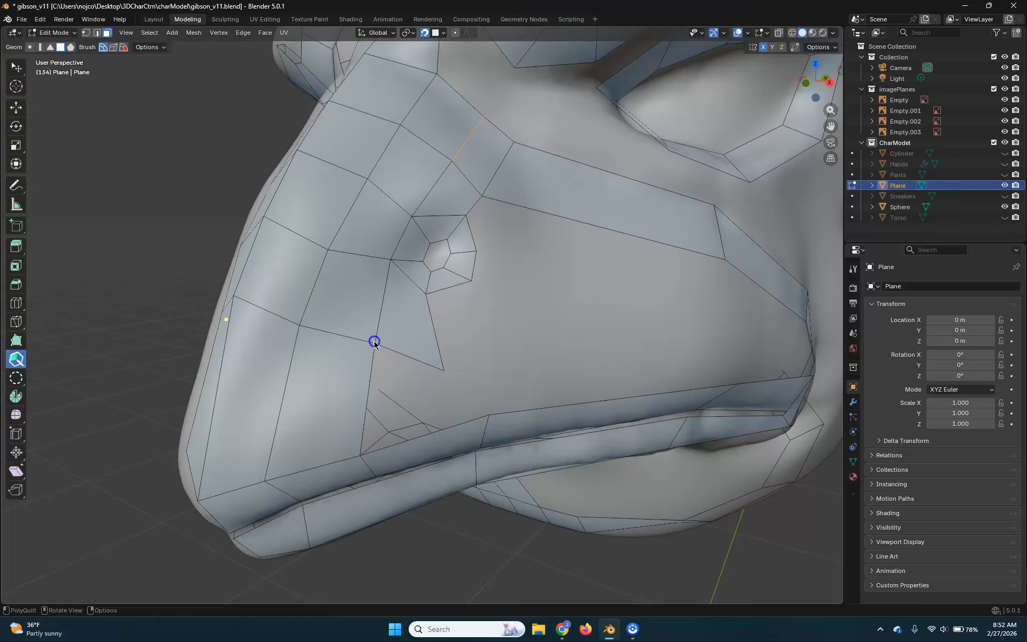
left_click_drag(365, 463, 354, 465)
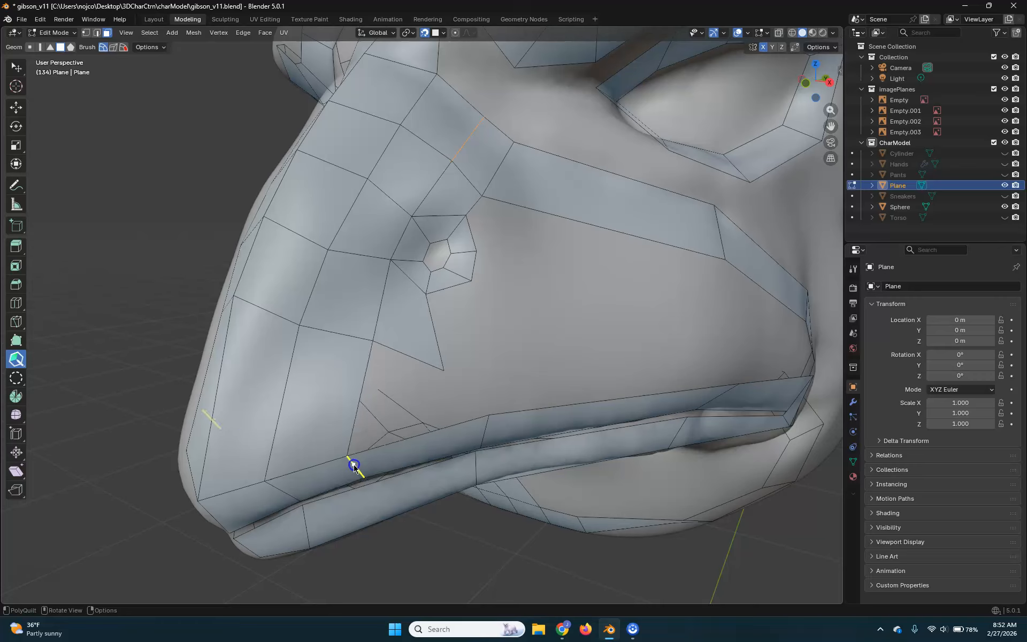
Pull in the new quad's lower corner and extend it down to a new edge loop in the upper-lip strip
left_click_drag(426, 357, 433, 272)
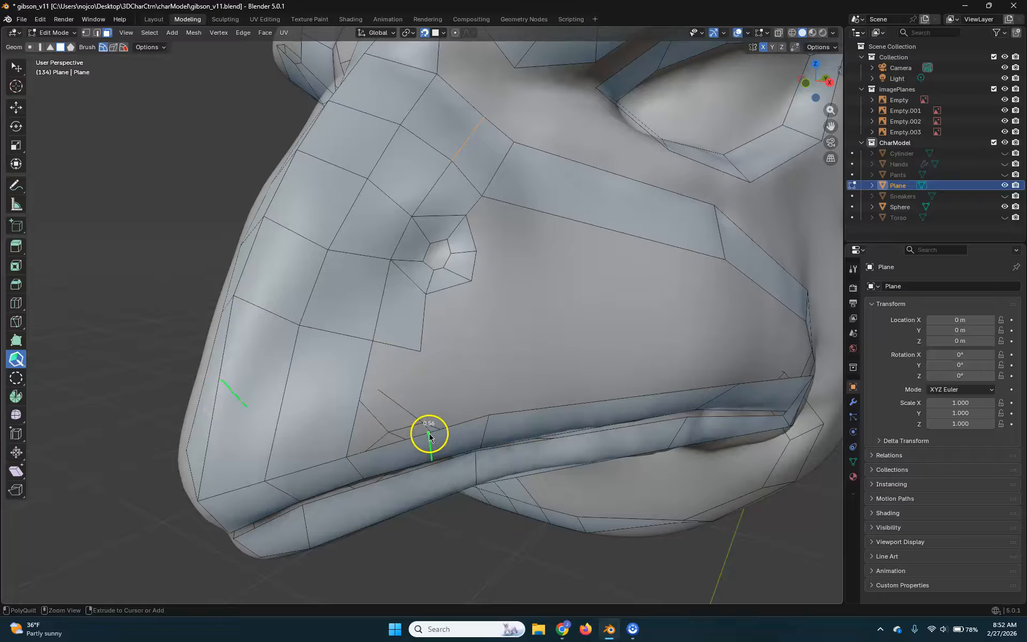
left_click_drag(402, 350, 400, 377)
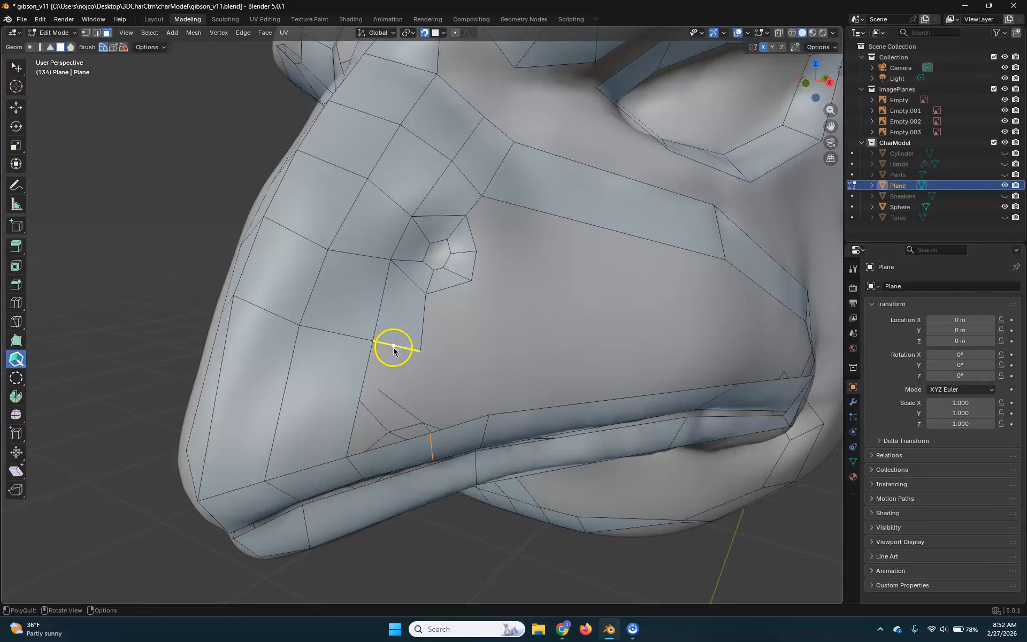
left_click_drag(394, 350, 392, 442)
Close the gap between nostril ring and cheek strip, and fill a quad behind the nostril to a new cheek-strip edge loop
middle_click_drag(505, 303, 504, 298)
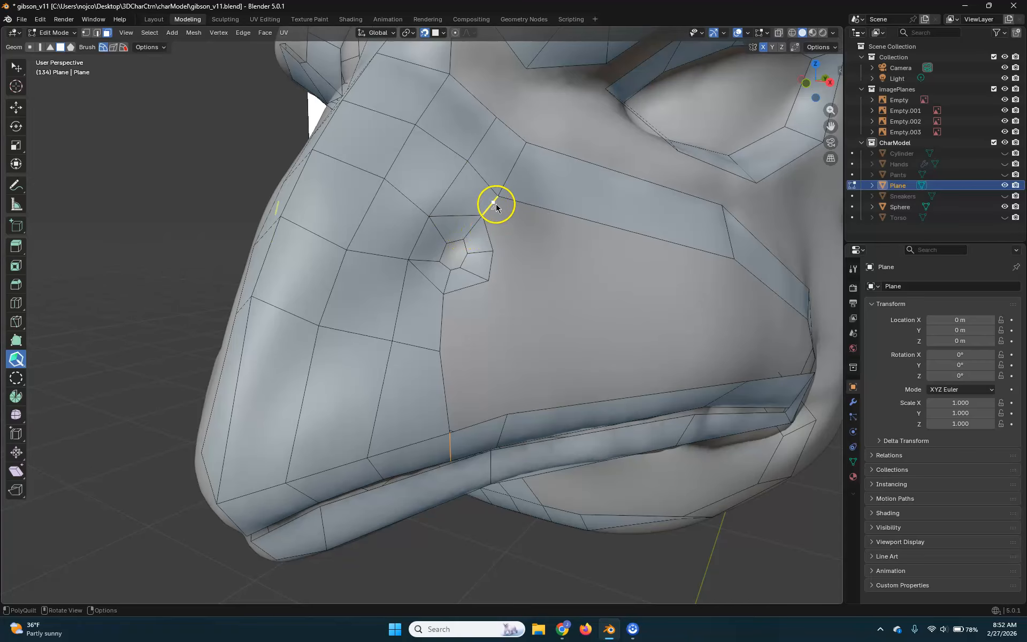
mouse_move(493, 203)
left_mouse_down()
mouse_move(523, 235)
mouse_move(495, 207)
left_mouse_up()
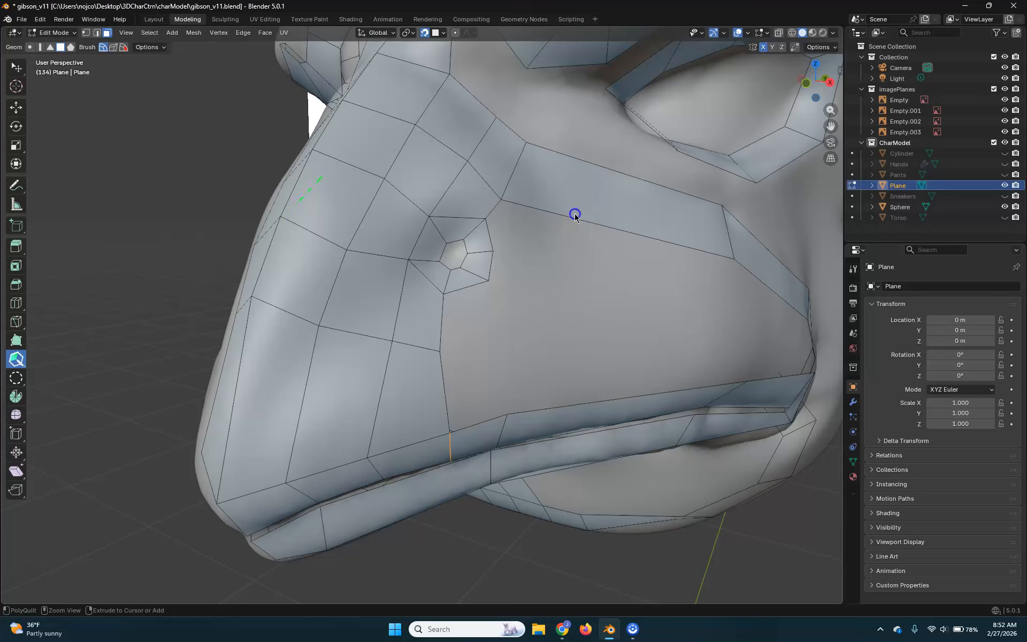
left_click(570, 219)
left_click_drag(489, 237, 534, 213)
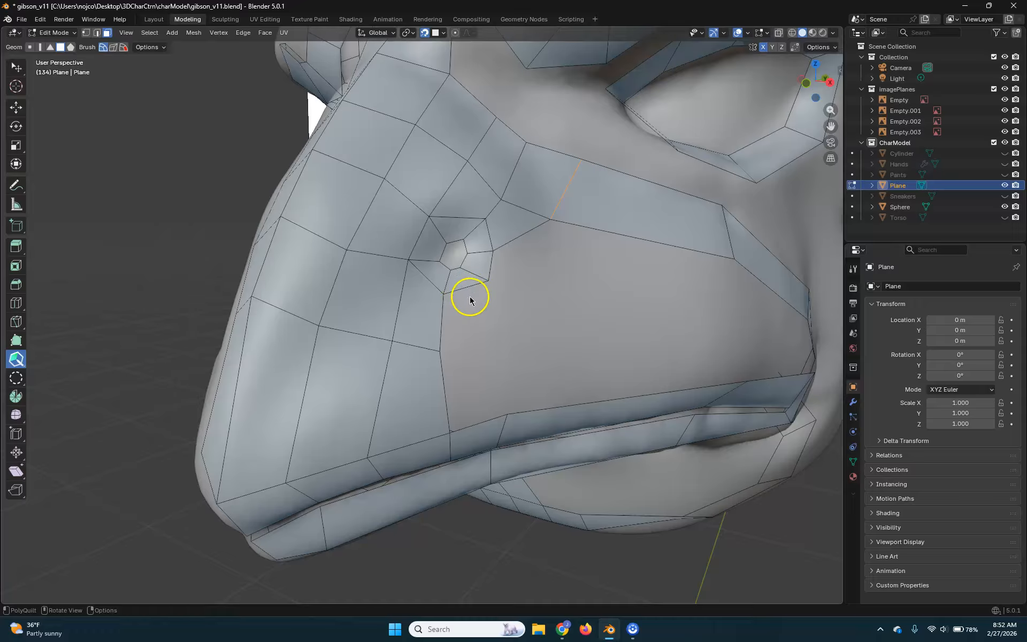
Fill two stacked quads from the nostril's bottom edge down to the upper lip and adjust their front shared vertex
left_click_drag(466, 348, 483, 422)
left_click_drag(447, 351, 438, 346)
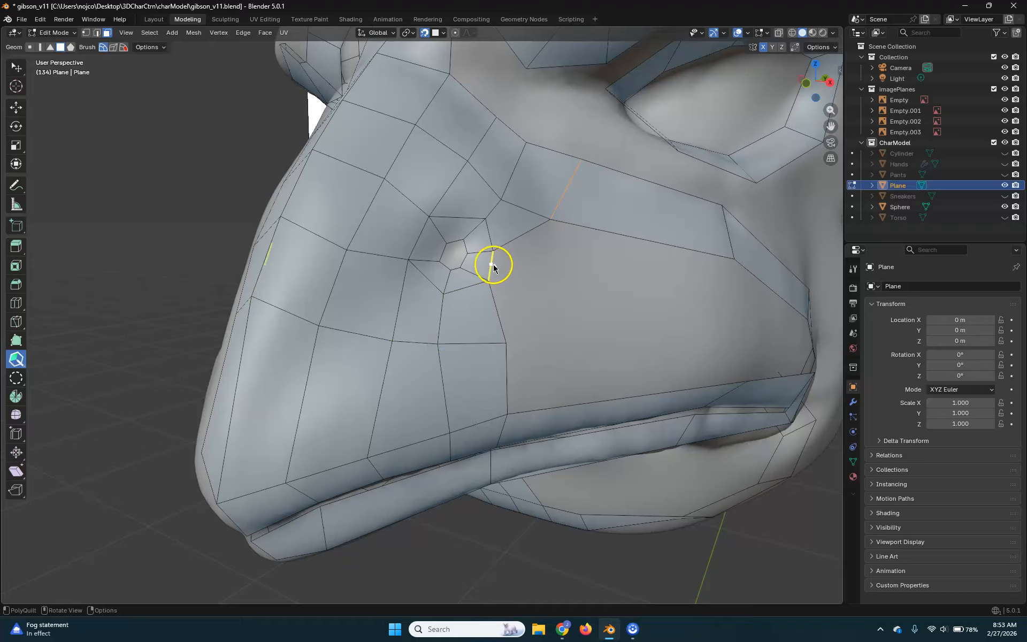
Extrude the nostril's rear edge back across the cheek and fill the quad above it to a new cheek-strip edge loop
left_click_drag(566, 303, 565, 306)
left_click(615, 268)
left_click_drag(620, 234, 633, 234)
left_click_drag(537, 266, 592, 226)
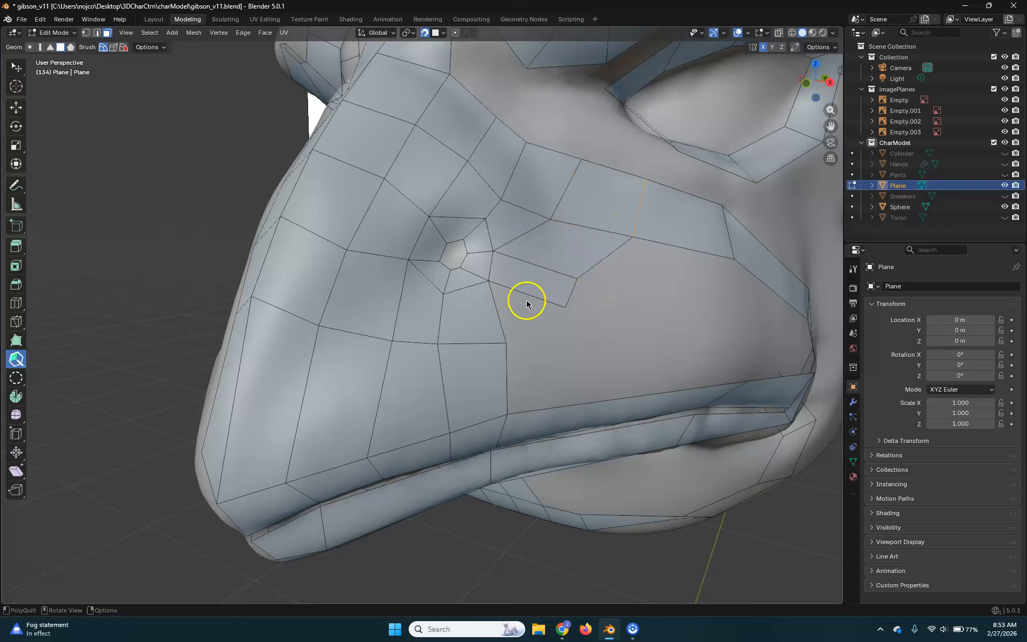
Fill two quads below the rear nostril extension, reaching down to a new edge loop in the upper-lip strip
left_click_drag(547, 355, 567, 348)
left_click(553, 347)
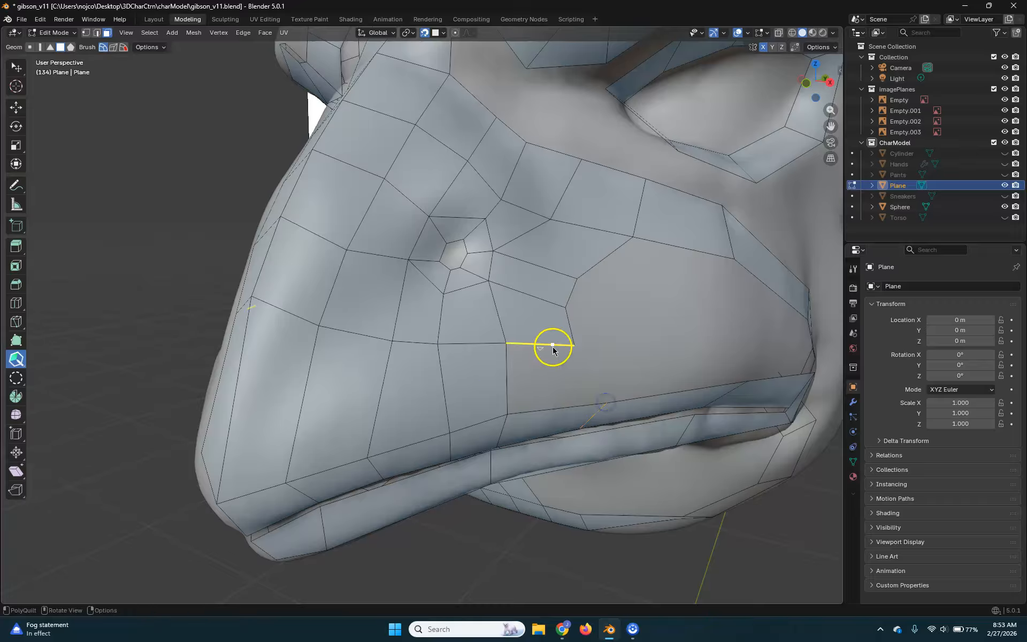
left_click_drag(540, 347, 556, 404)
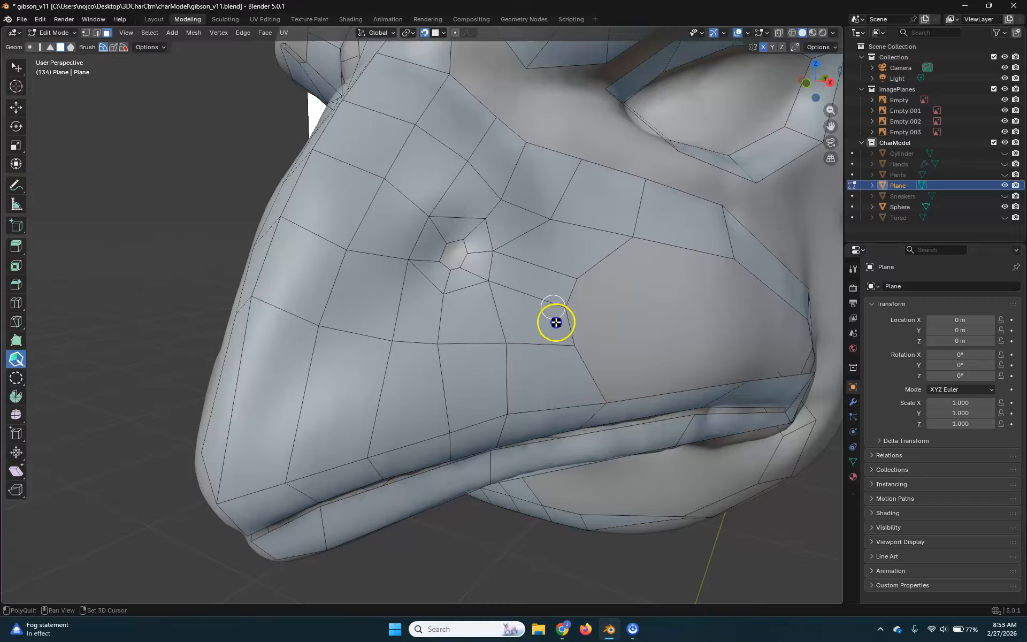
Smooth the vertex spacing across the snout faces with PolyQuilt brush strokes
left_click_drag(373, 383, 332, 268, "shift")
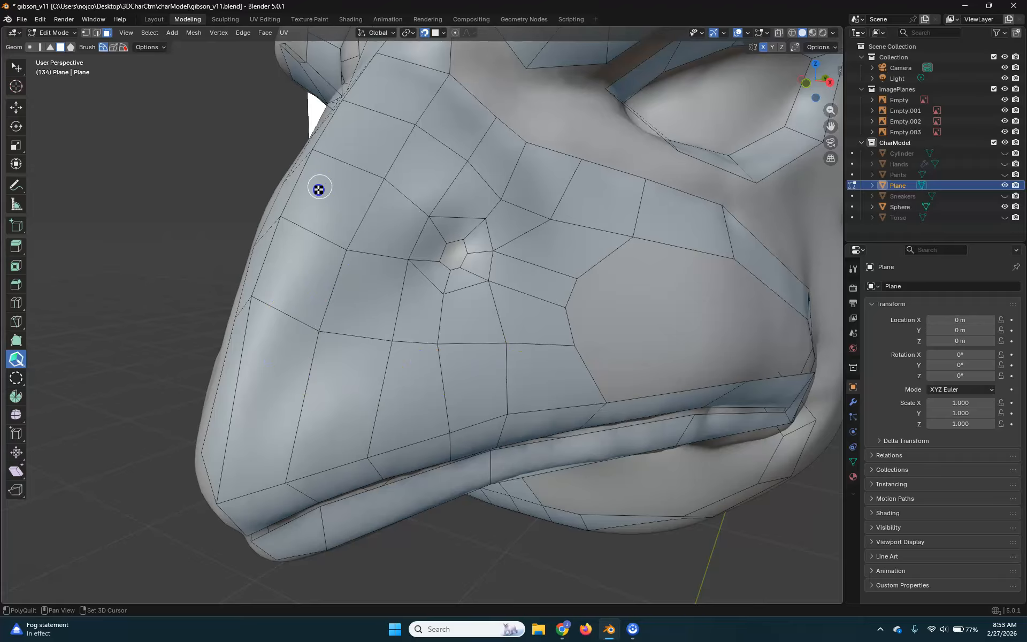
left_click_drag(245, 379, 231, 331, "shift")
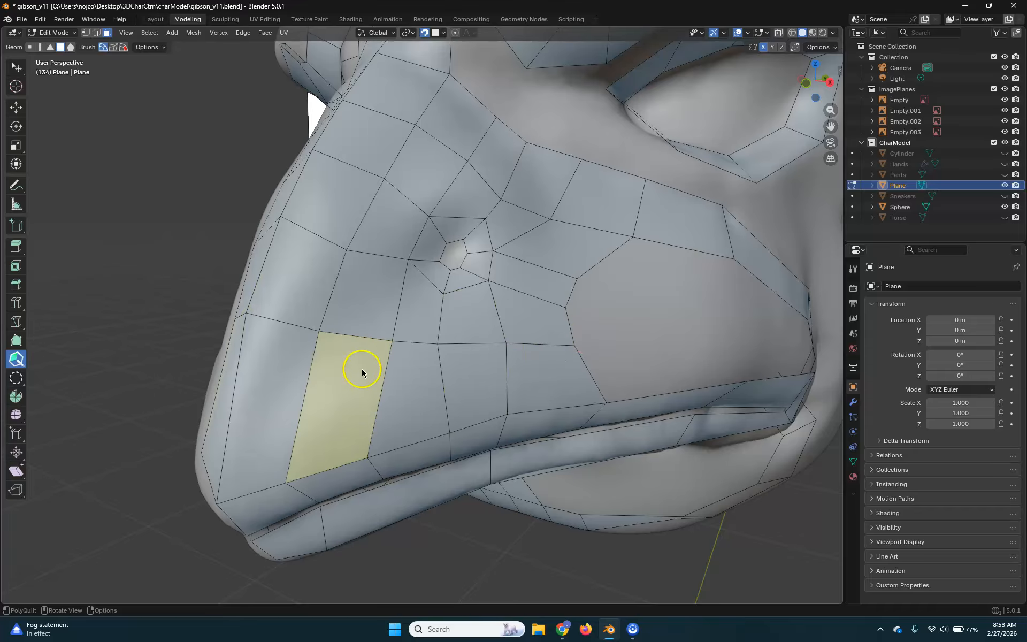
Move the three vertices on the front rim of the open cheek area back toward the cheek
middle_click_drag(719, 311, 717, 309)
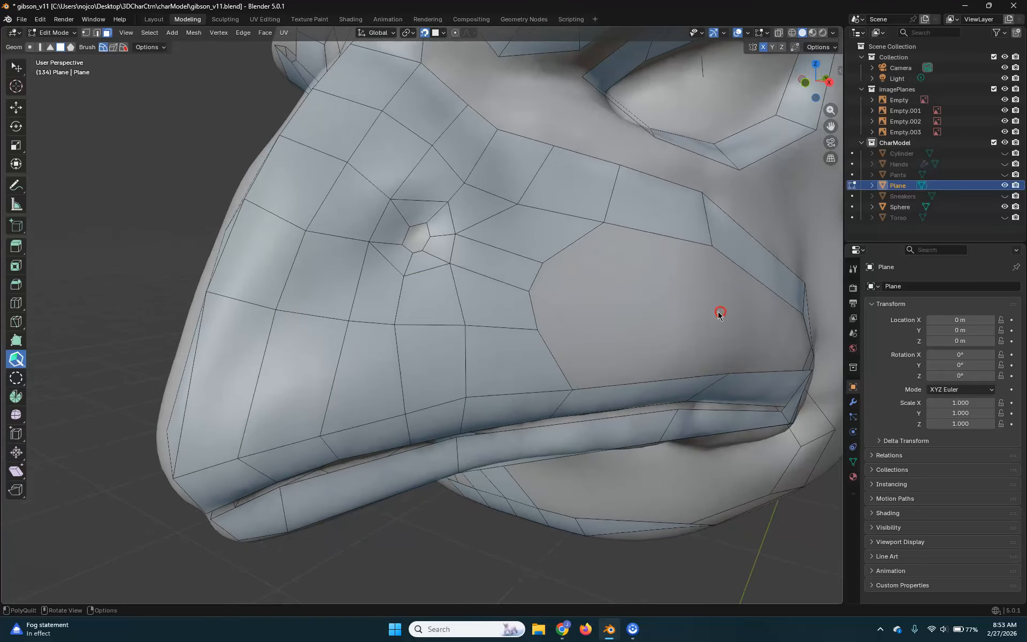
mouse_move(562, 278)
left_mouse_down()
mouse_move(537, 285)
mouse_move(573, 291)
left_mouse_up()
key("ctrl+z")
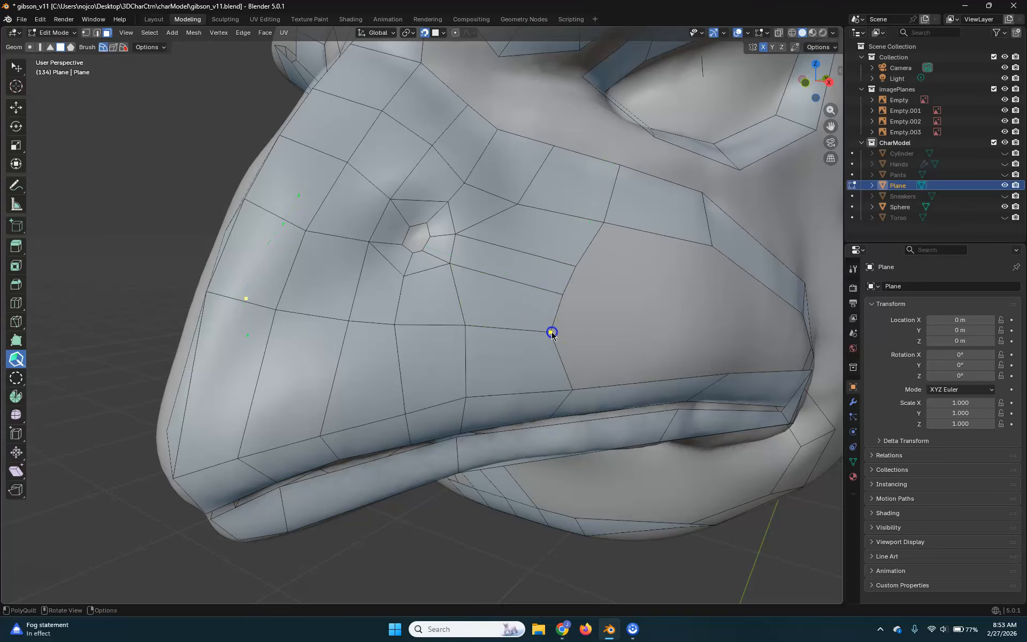
left_click(666, 380)
scroll(644, 373, "up", 5)
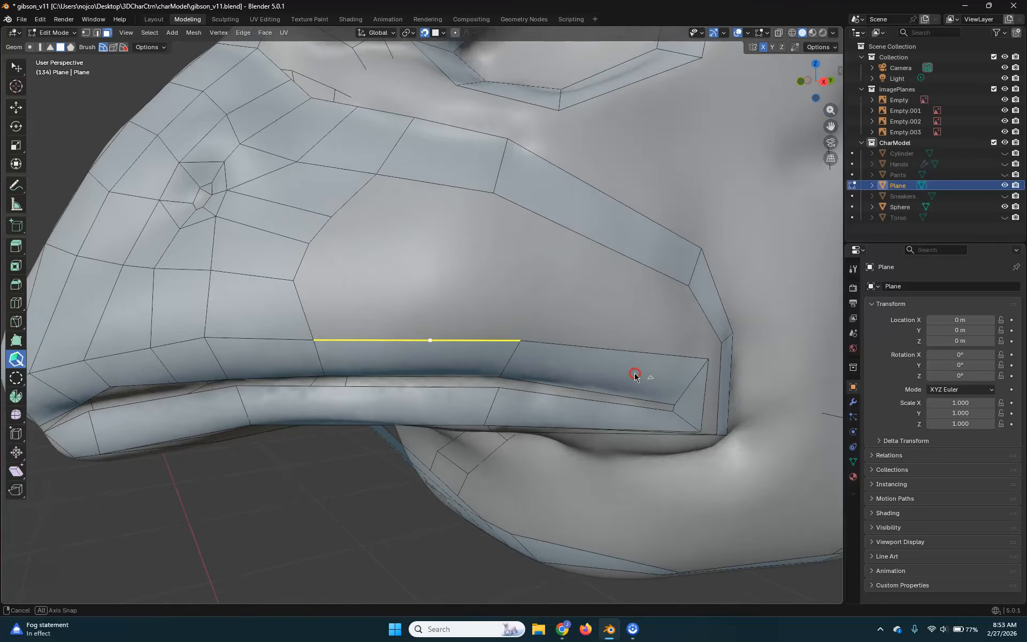
Connect the rear end of the upper-lip strip to the cheek strip at the mouth corner with quads
middle_click_drag(650, 378, 625, 371)
mouse_move(661, 362)
left_mouse_down()
mouse_move(648, 360)
mouse_move(655, 371)
left_mouse_up()
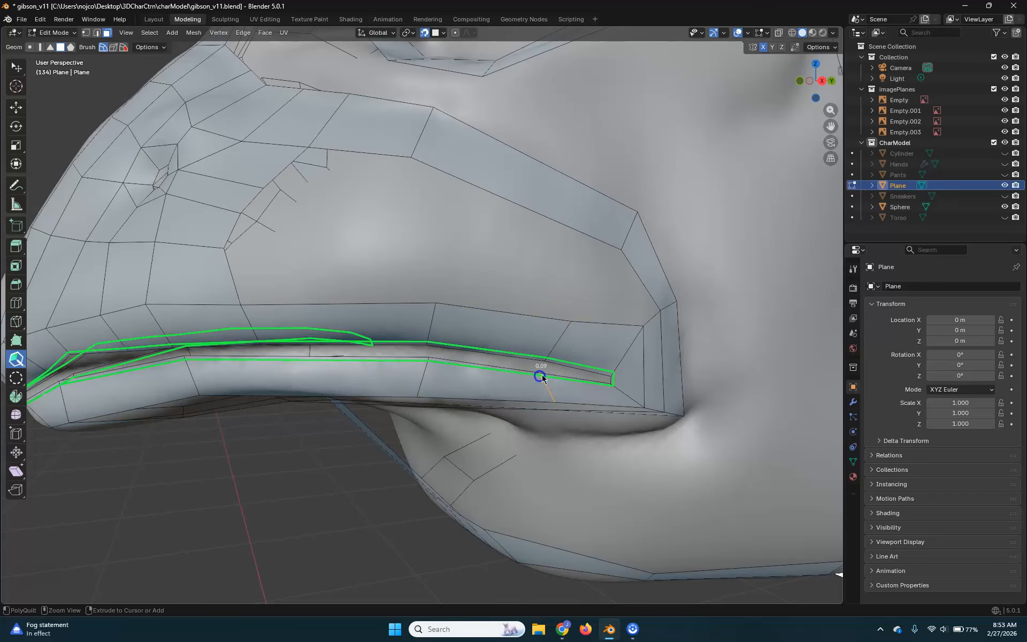
left_click_drag(637, 279, 601, 322)
middle_click_drag(496, 330, 518, 336)
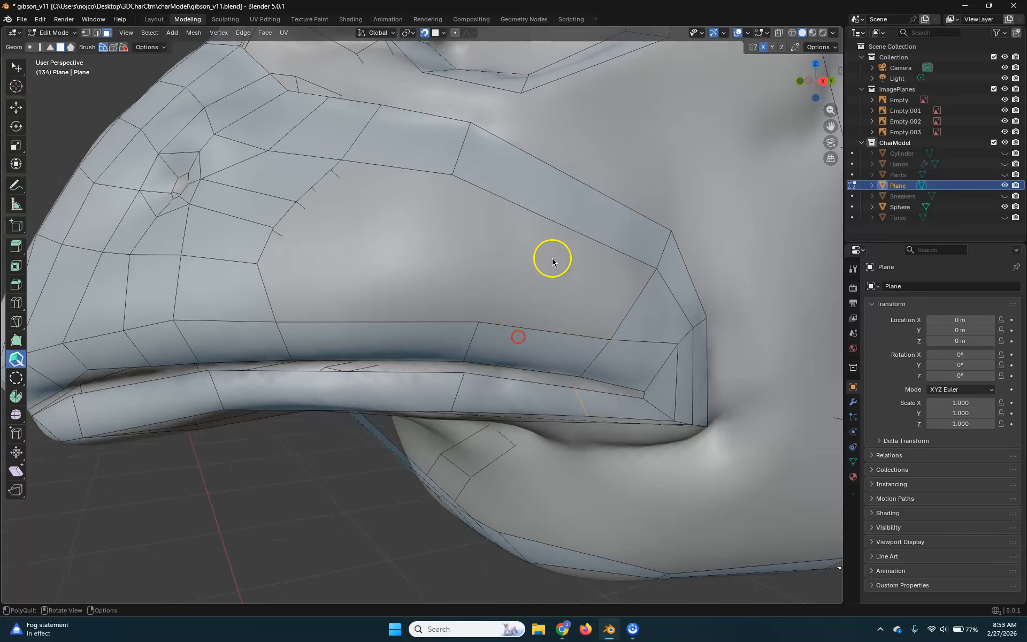
Add an edge loop across the rear of the cheek strip and fill the quad from it down to the upper-lip strip
left_click(530, 155, "ctrl")
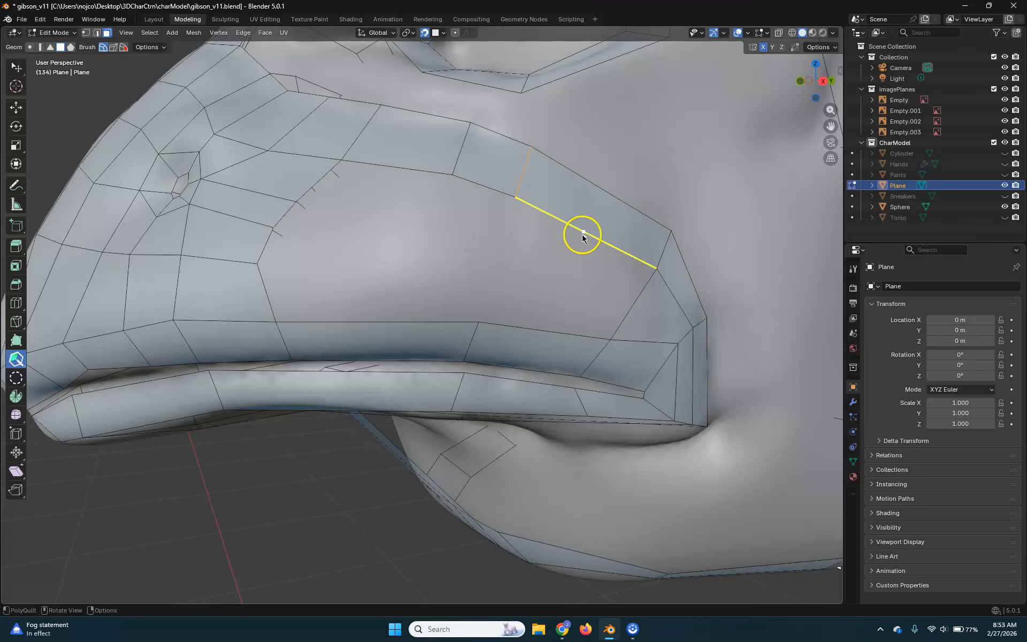
left_click_drag(583, 234, 545, 328)
mouse_move(545, 327)
middle_mouse_down()
mouse_move(541, 344)
mouse_move(554, 344)
mouse_move(561, 321)
middle_mouse_up()
Move the vertex on the lower edge of the upper lip slightly down to even out the lip line
scroll(565, 373, "up", 2)
scroll(559, 323, "down", 6)
mouse_move(458, 345)
middle_mouse_down()
mouse_move(451, 339)
mouse_move(474, 339)
middle_mouse_up()
scroll(392, 252, "up", 4)
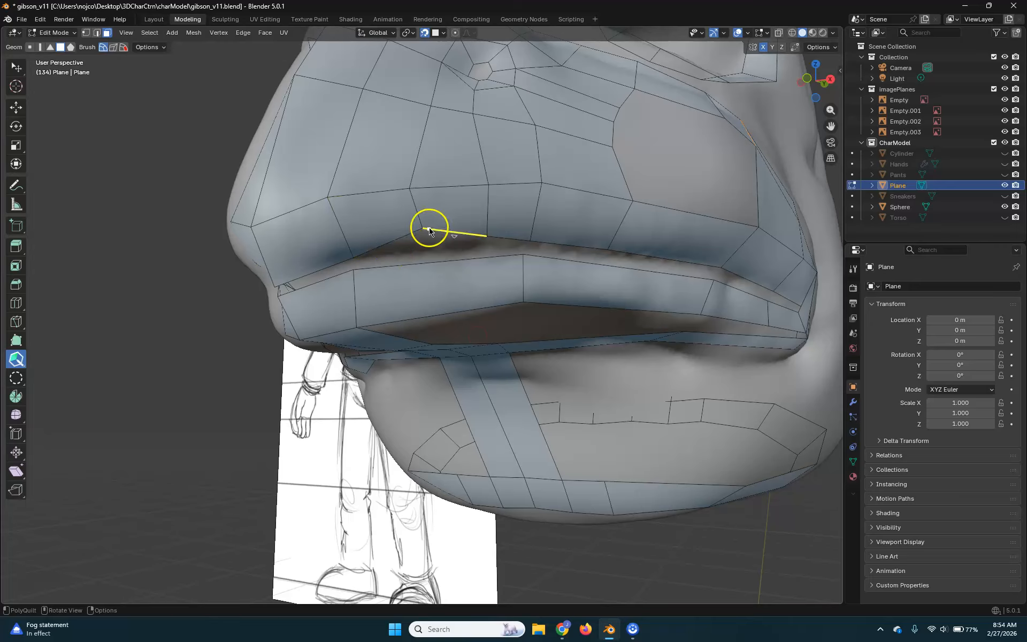
left_click_drag(422, 229, 422, 242)
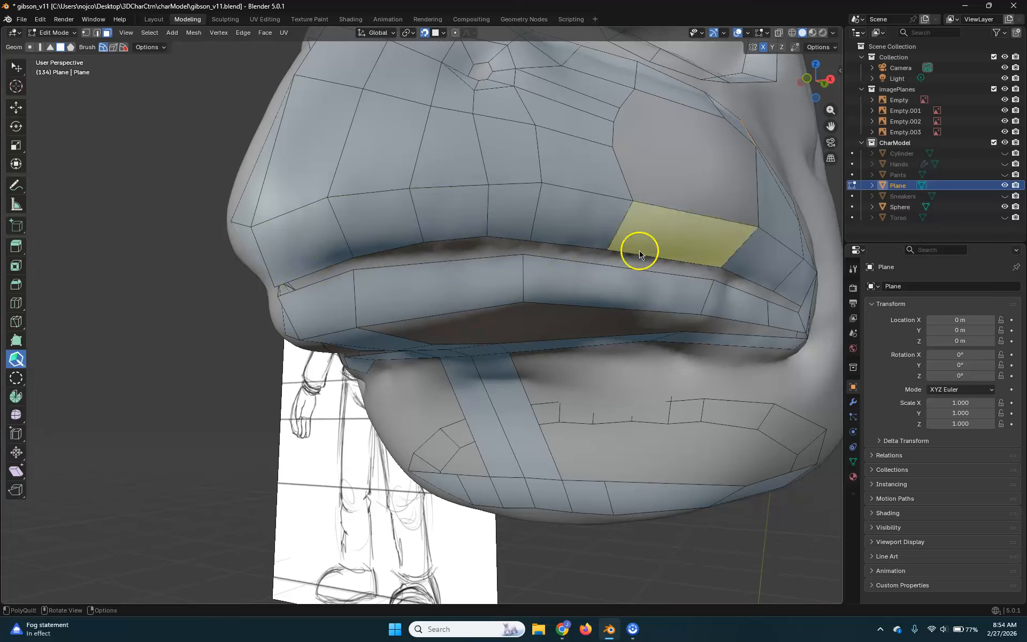
Extend the snout rows back into the cheek opening with three quads, down to a new upper-lip edge loop, and smooth the vertex spacing
middle_click_drag(460, 294, 593, 323)
scroll(566, 263, "down", 3)
middle_click_drag(551, 266, 537, 318)
middle_click_drag(550, 364, 537, 365)
scroll(470, 360, "up", 2)
middle_click_drag(458, 313, 470, 318)
scroll(473, 342, "up", 2)
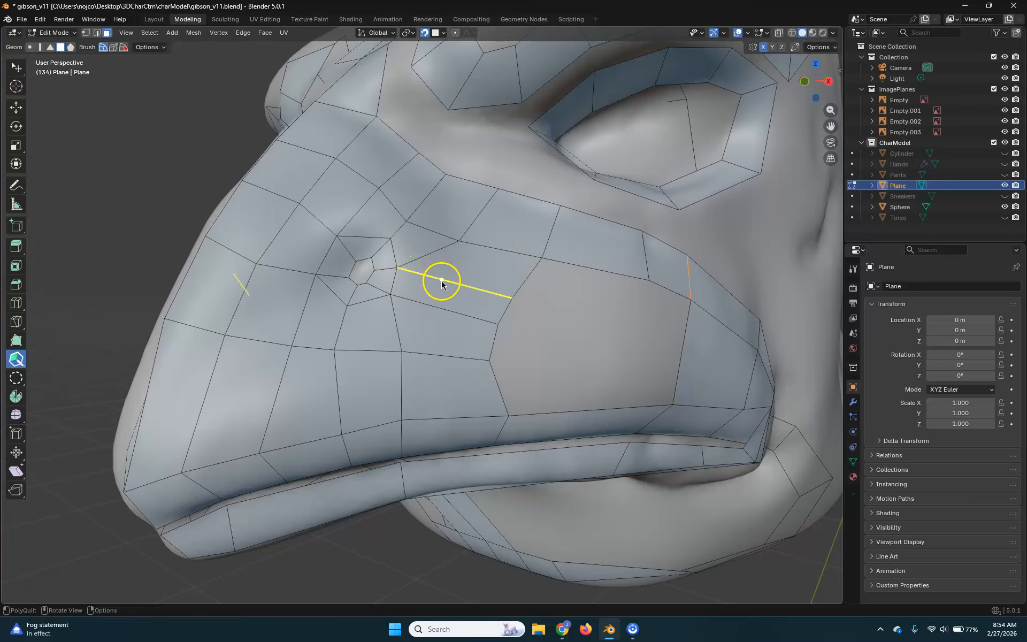
scroll(540, 315, "up", 4)
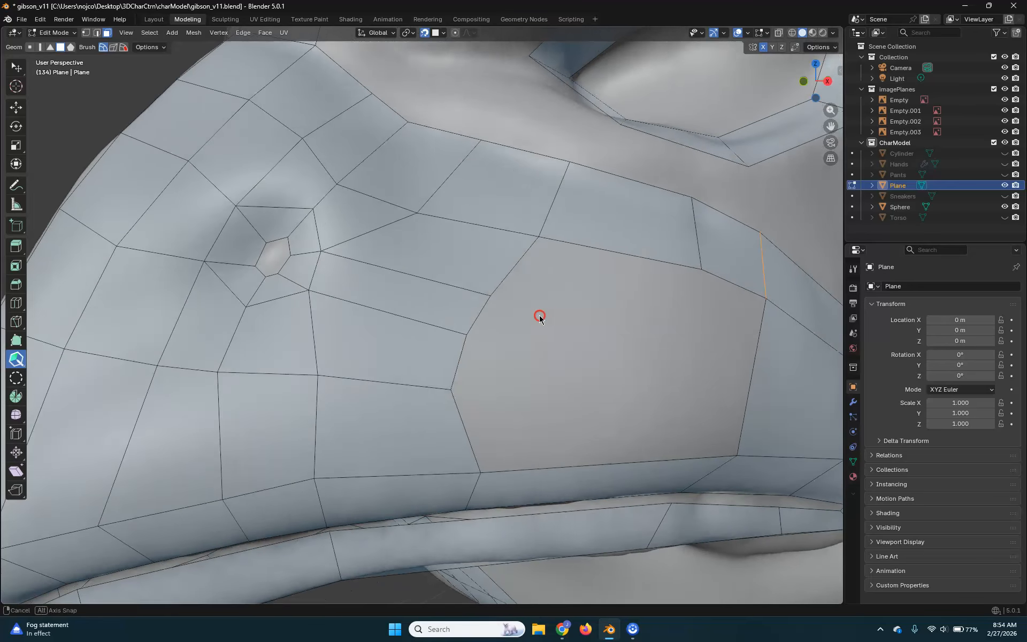
left_click_drag(360, 214, 349, 205)
scroll(412, 339, "down", 8)
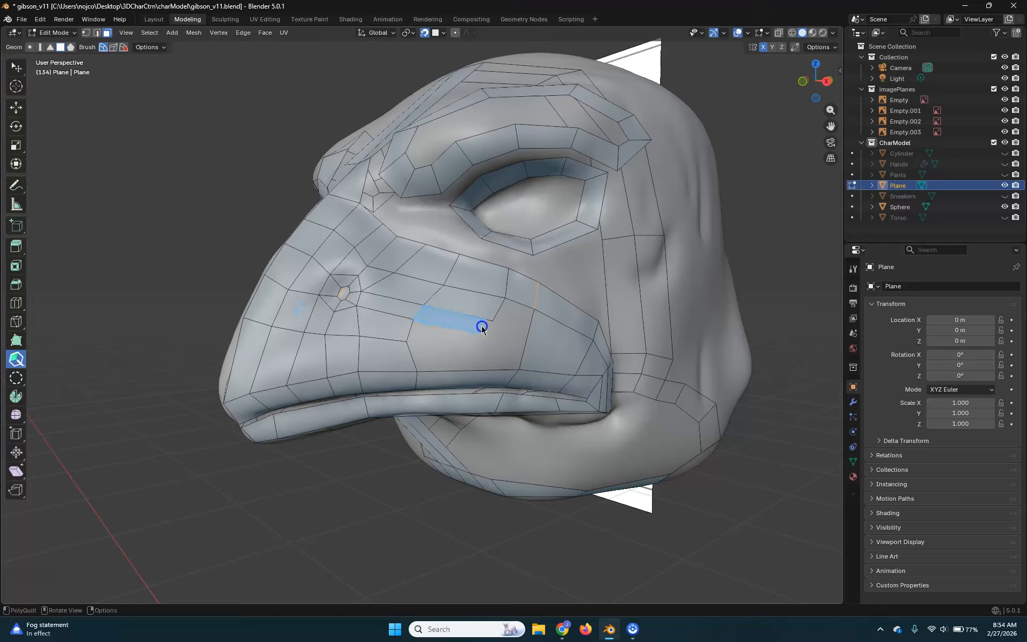
left_click_drag(411, 333, 452, 374)
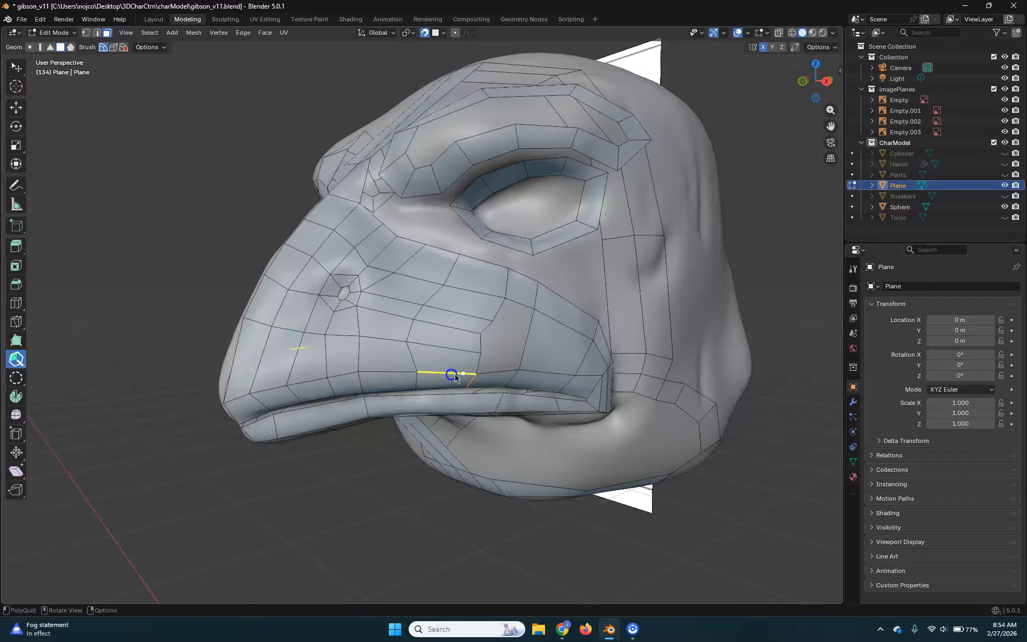
left_click_drag(431, 334, 427, 333, "shift")
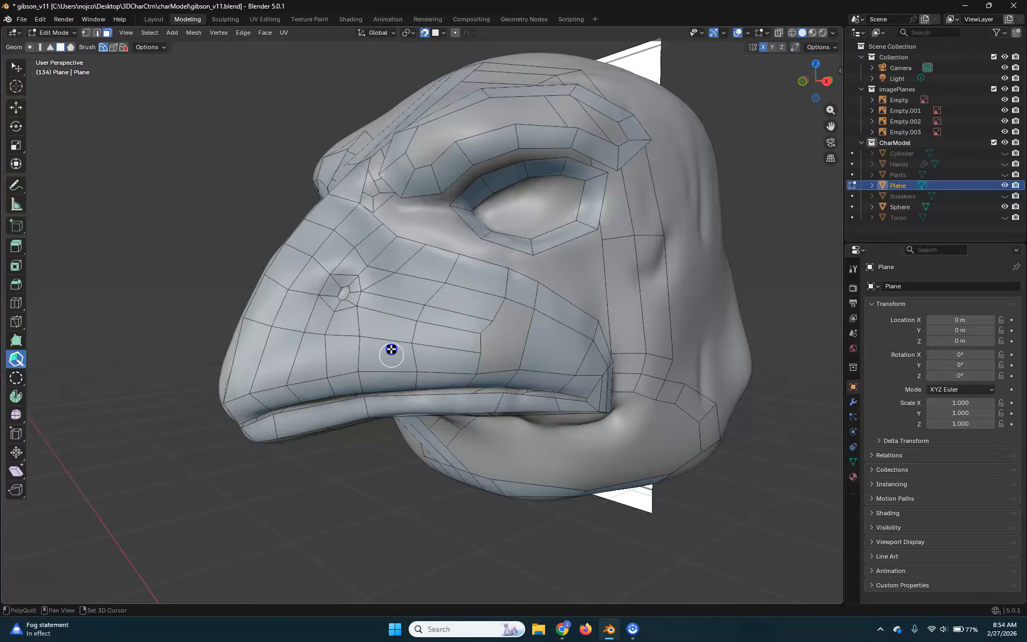
Move the mouth-corner vertex inward toward the end of the lip opening
middle_click_drag(488, 378, 482, 367)
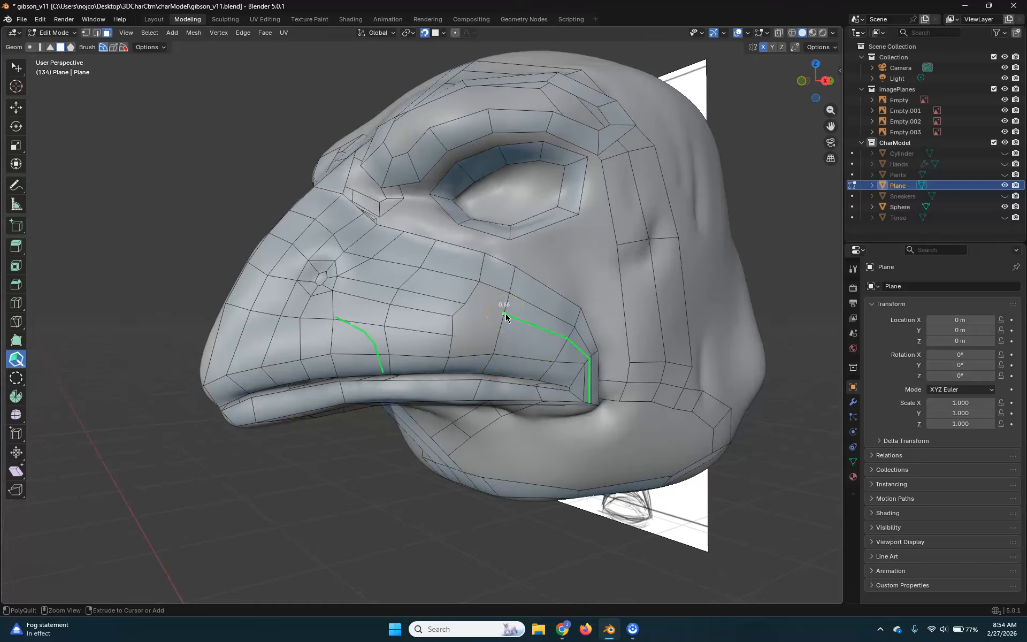
scroll(631, 428, "up", 5)
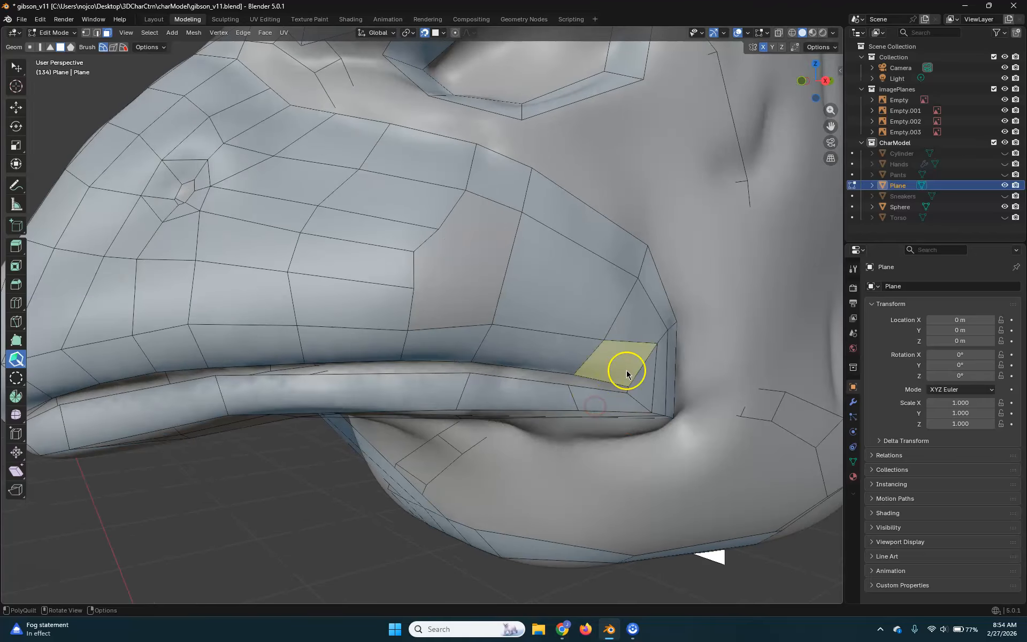
scroll(614, 399, "up", 2)
middle_click_drag(614, 399, 604, 387)
left_click_drag(677, 201, 660, 235)
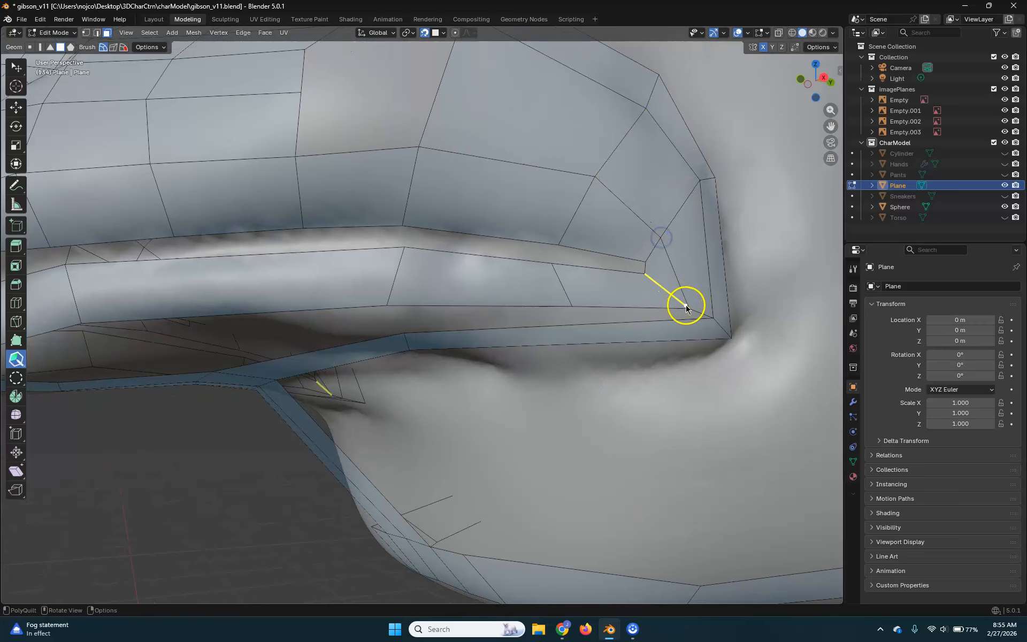
Add two edge loops around the mouth corner and fill the remaining cheek opening with quads joined to them
scroll(526, 235, "down", 5)
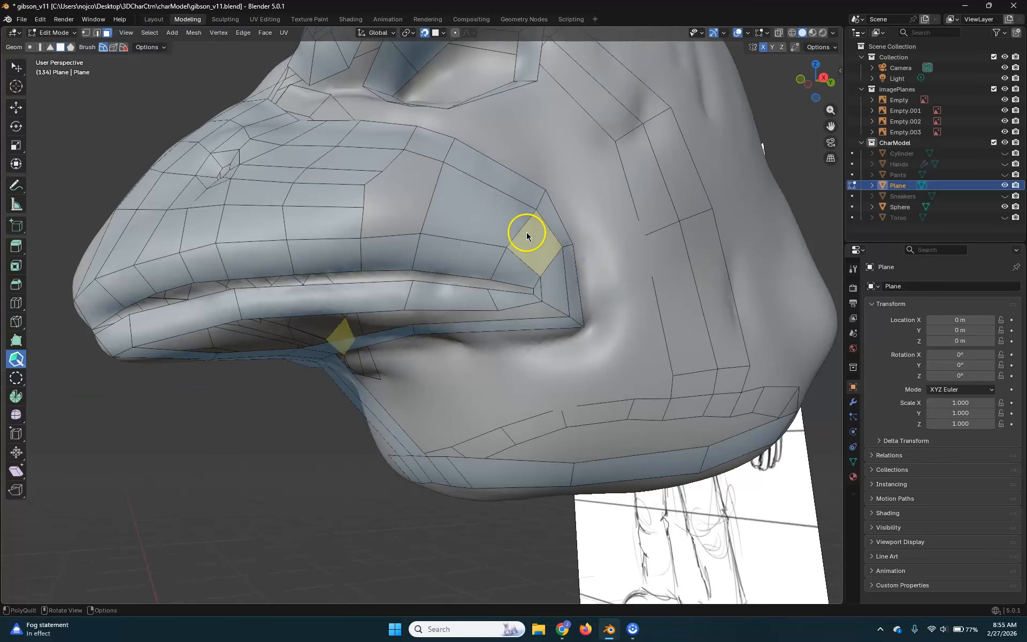
left_click(429, 209)
left_click(438, 183, "ctrl")
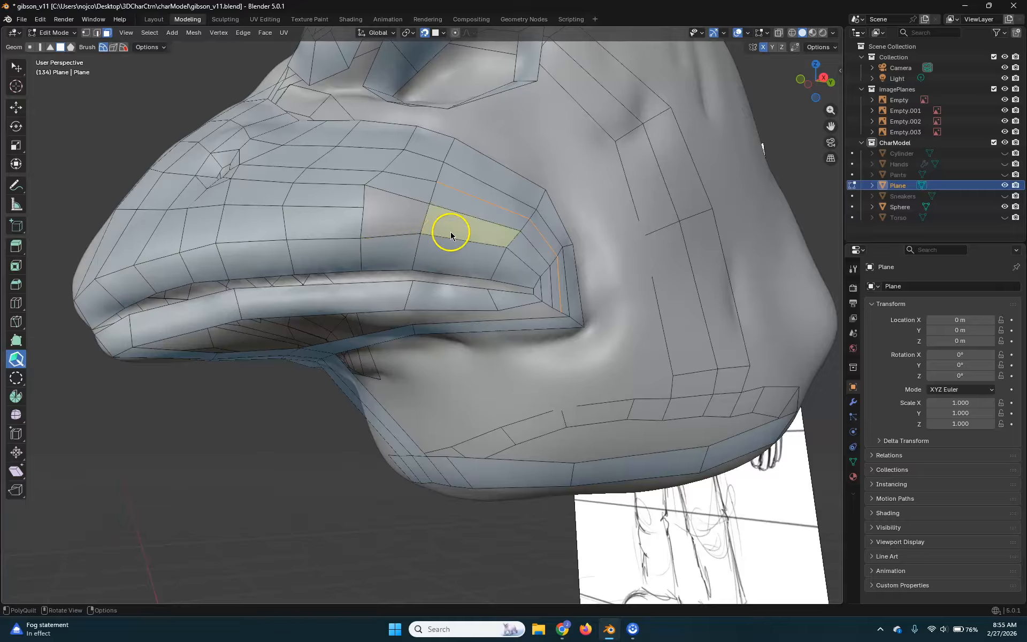
left_click(419, 223, "ctrl")
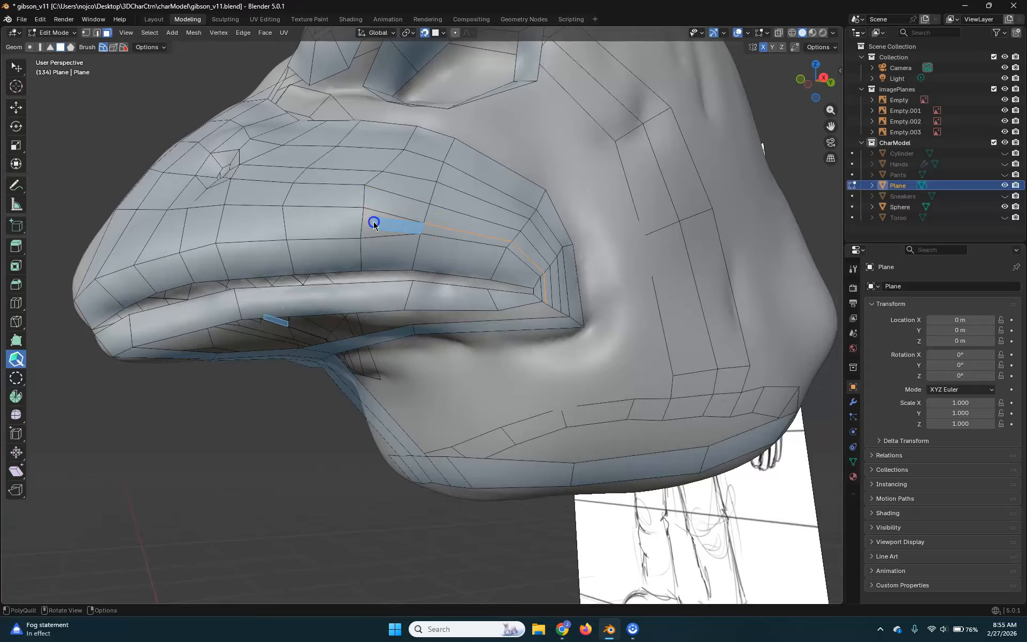
Smooth the new faces across the cheek and around the mouth corner with the PolyQuilt brush
scroll(449, 310, "down", 5)
mouse_move(403, 266)
left_mouse_down("shift")
mouse_move(392, 305)
mouse_move(481, 320)
left_mouse_up("shift")
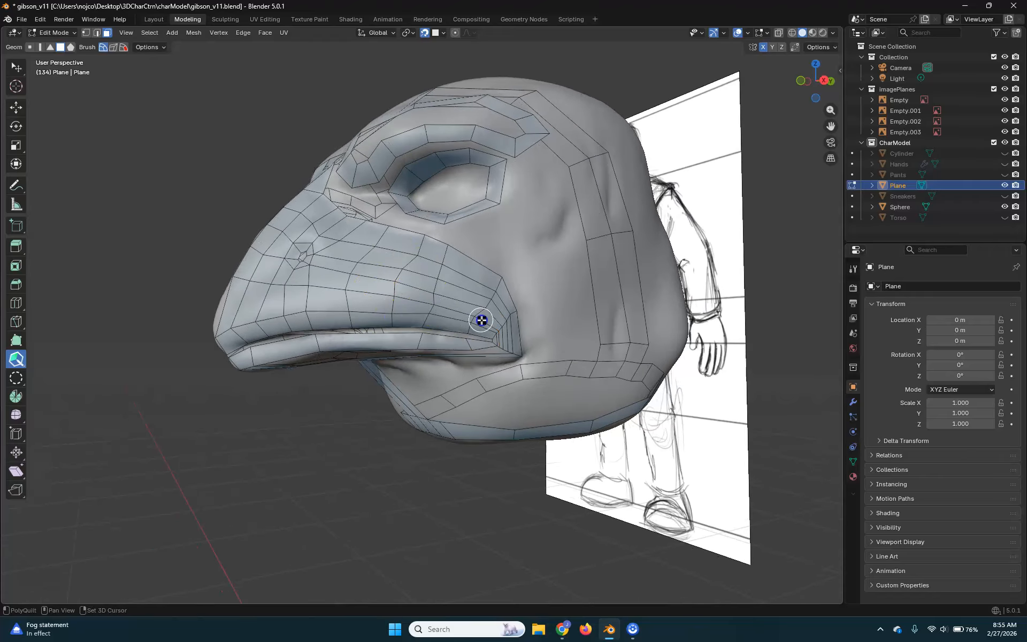
middle_click_drag(496, 307, 540, 323)
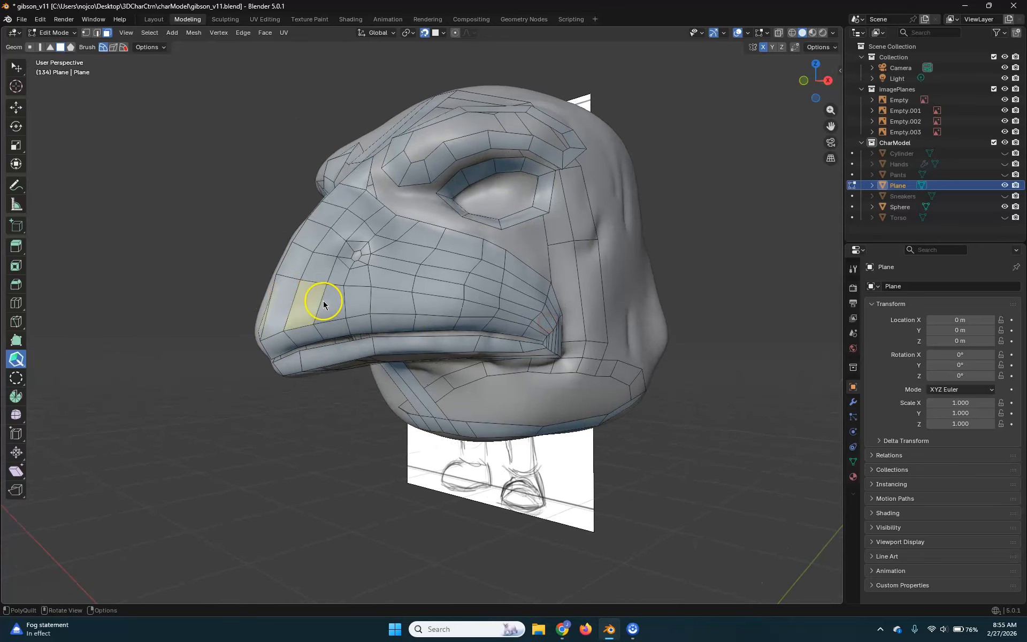
Add an edge loop near the rear of the lower-beak underside strip and fill quads up to the lower-lip strip
middle_click_drag(428, 339, 451, 283)
scroll(536, 278, "up", 3)
middle_click_drag(571, 289, 540, 320)
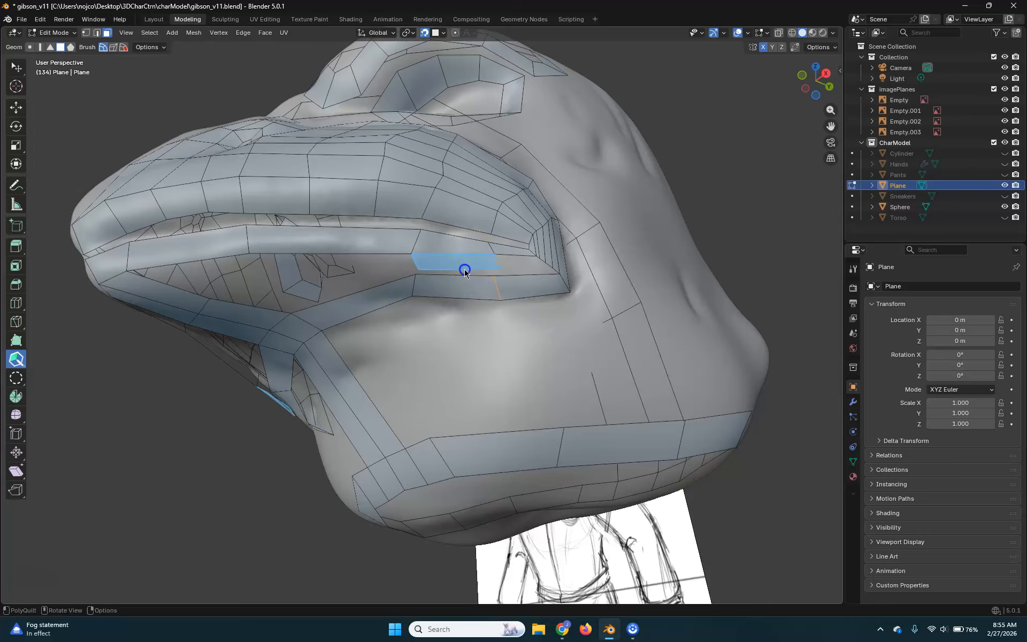
middle_click_drag(380, 266, 403, 264)
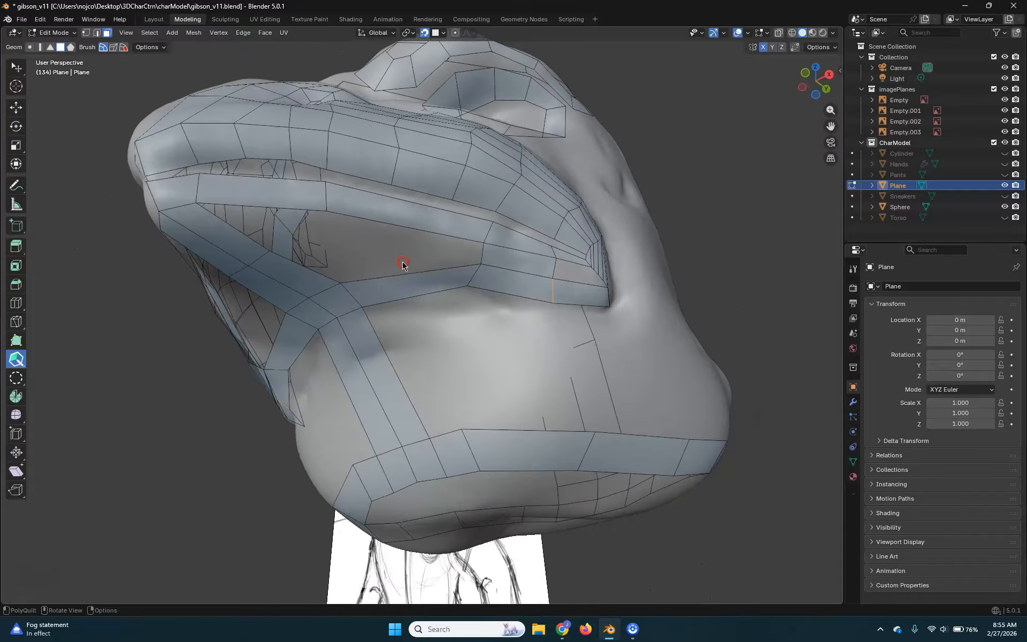
Cut two edge loops each into the lower-lip strip and the strip beneath it, and bridge them with two quads
left_click(382, 219)
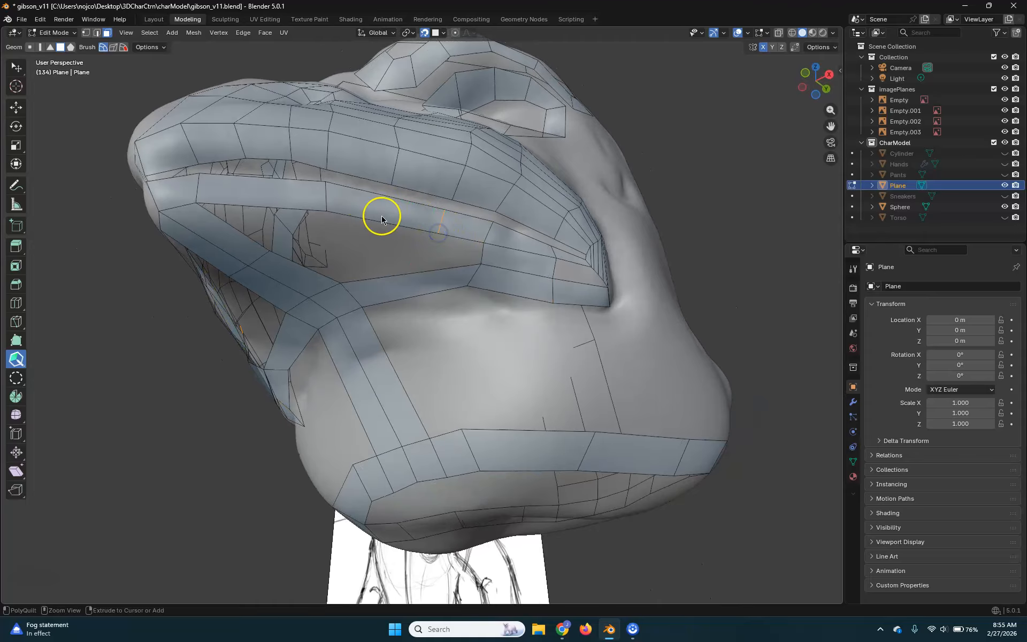
left_click(386, 219, "ctrl")
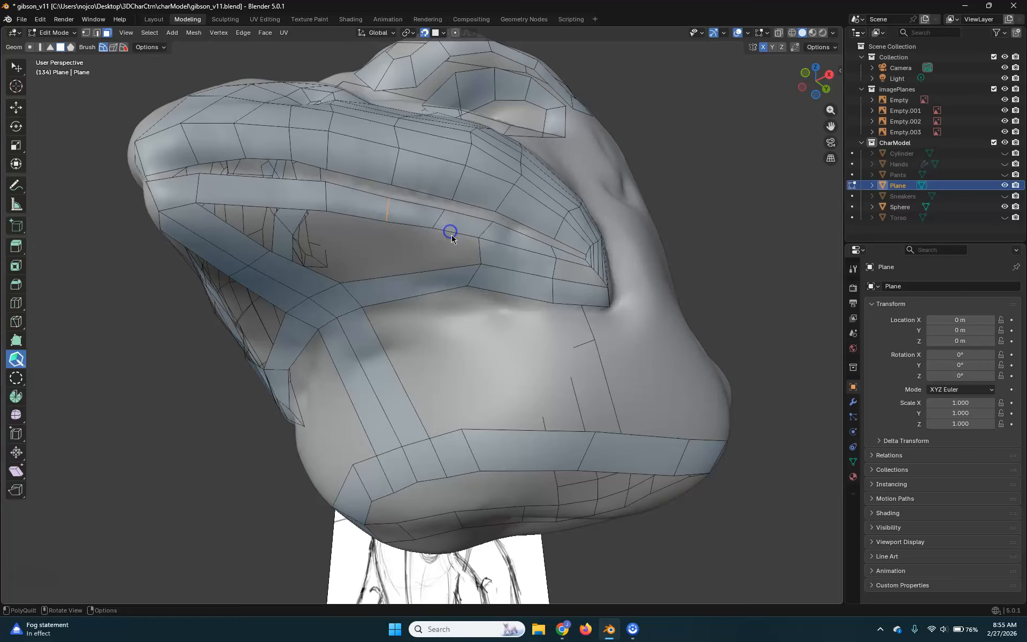
mouse_move(454, 234)
left_mouse_down()
mouse_move(442, 267)
mouse_move(447, 243)
left_mouse_up()
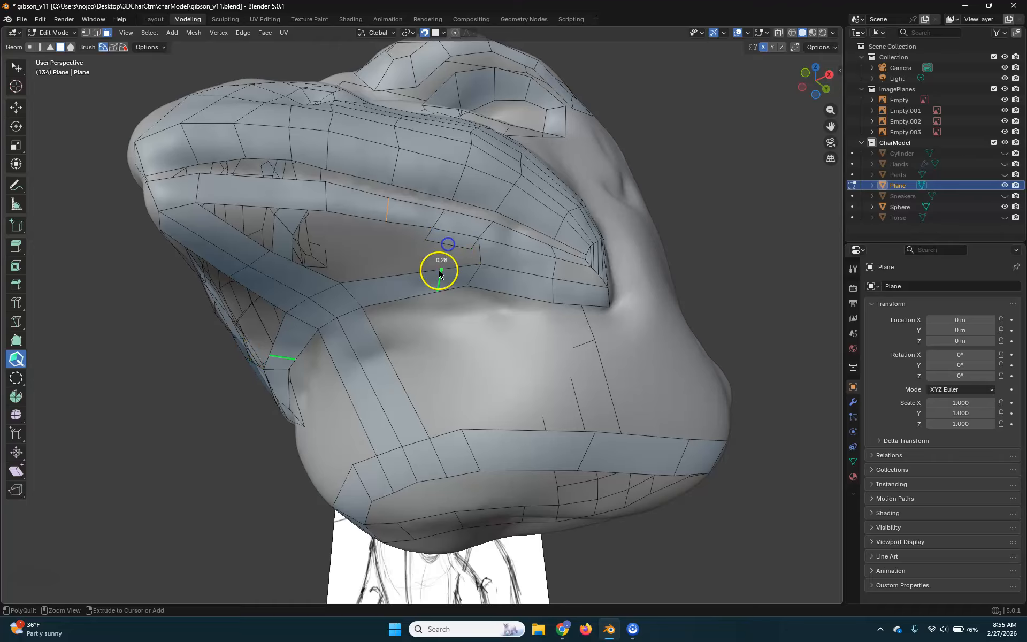
left_click(436, 269, "ctrl")
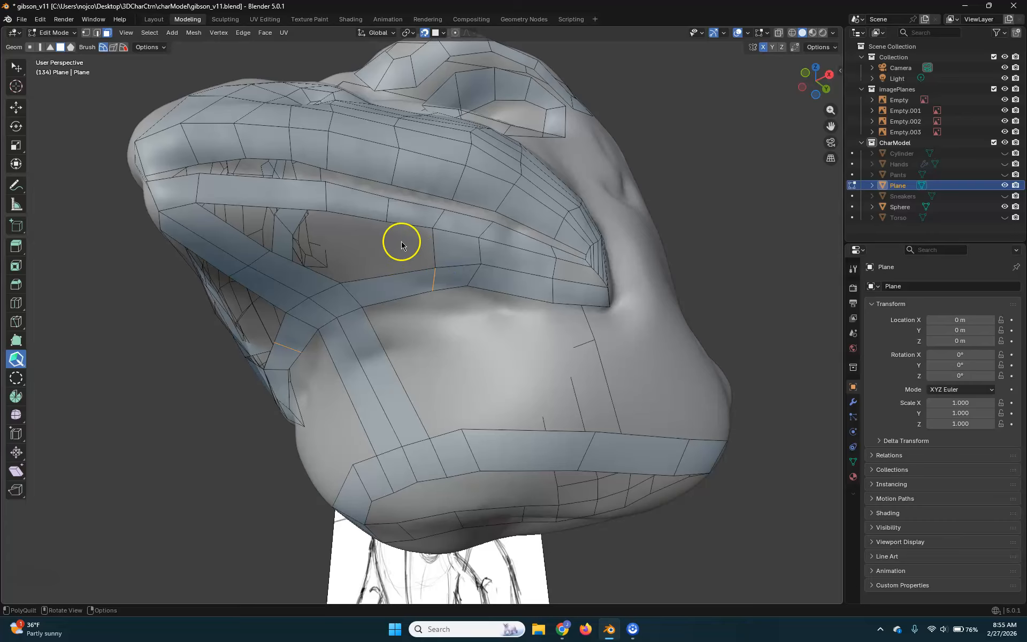
left_click(401, 271, "ctrl")
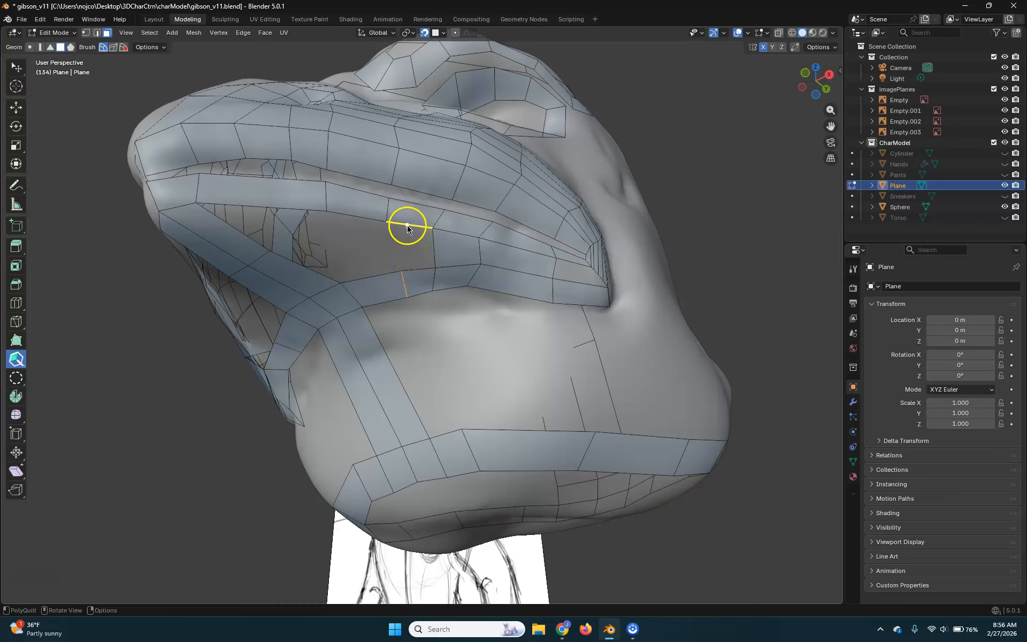
left_click_drag(402, 240, 418, 270)
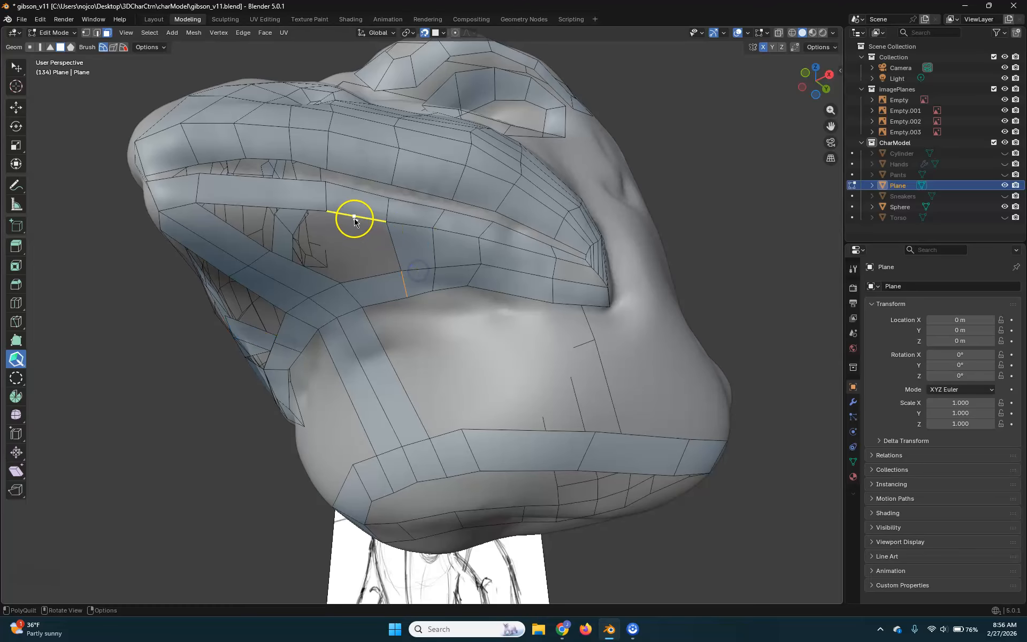
Add edge loops across the front lower-lip and centre strips, and fill a row of quads along the lower lip's inner edge
middle_click_drag(354, 220, 403, 171)
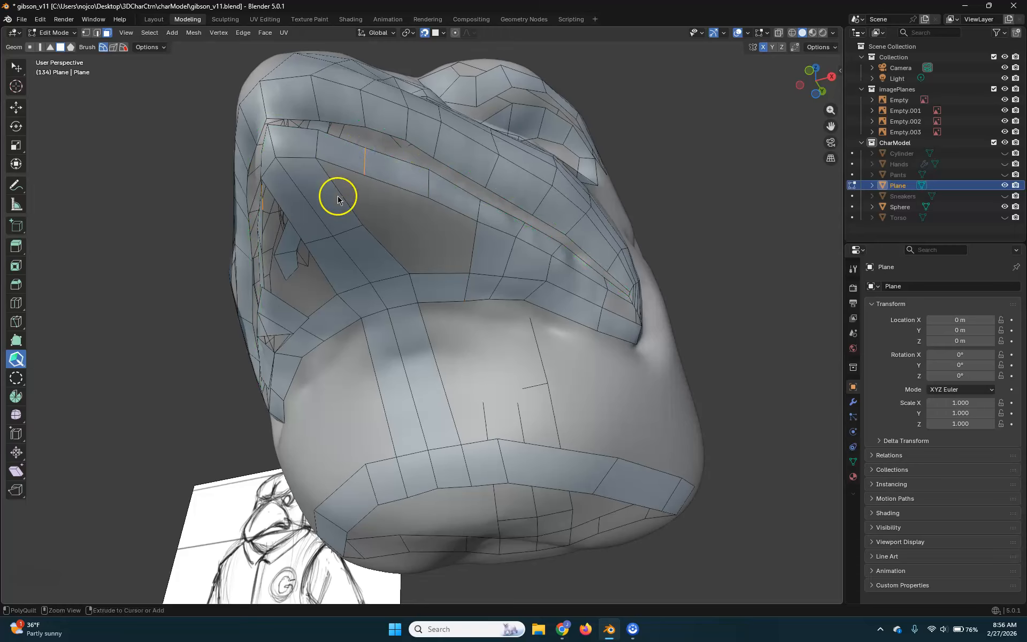
left_click_drag(287, 217, 343, 200)
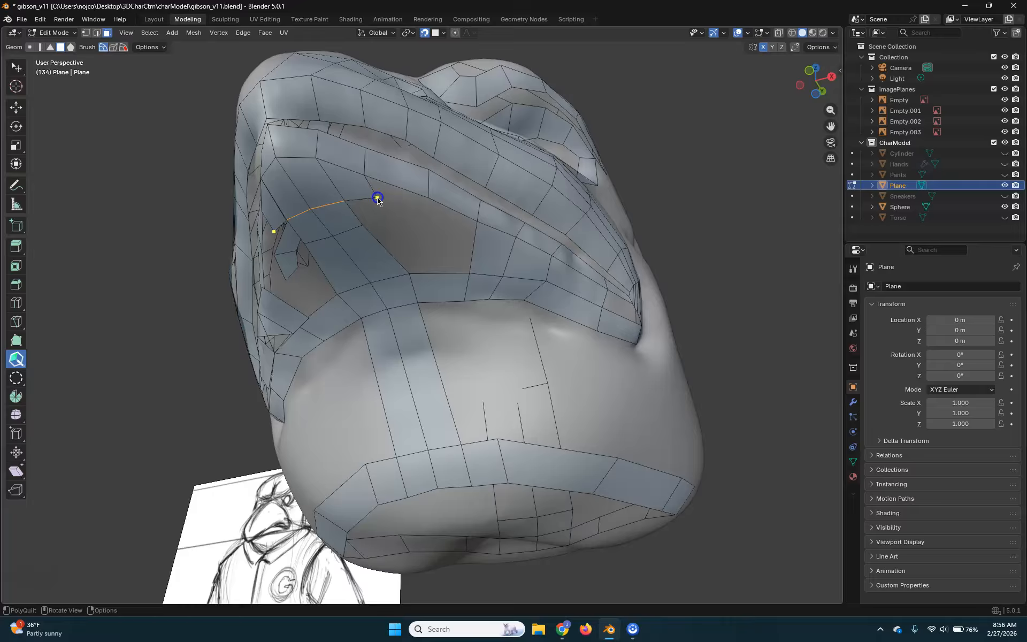
left_click_drag(382, 206, 421, 205)
left_click_drag(393, 192, 404, 209)
left_click_drag(387, 211, 361, 217)
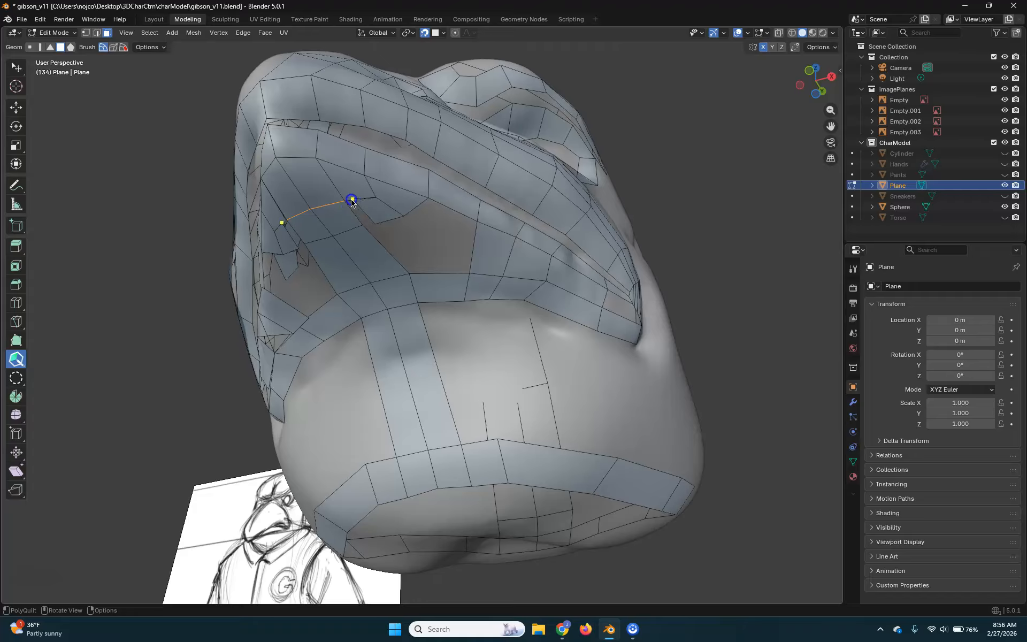
left_click(380, 216)
left_click_drag(372, 186, 335, 184)
left_click_drag(392, 209, 355, 213)
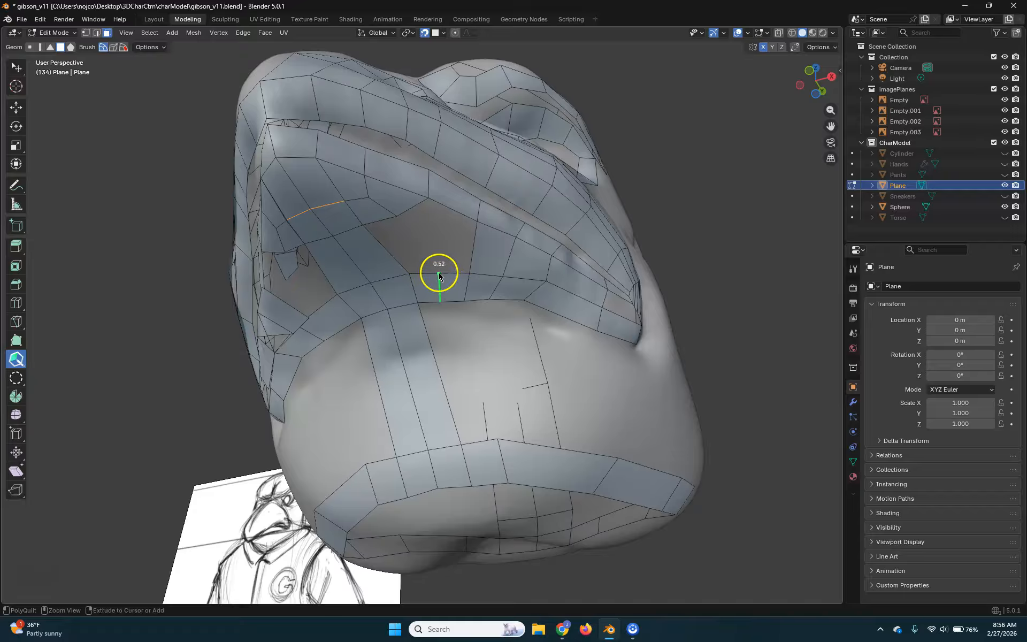
Close the remaining opening under the lower beak with quads, using a new edge loop in the strip at its rear
left_click_drag(449, 215, 456, 249)
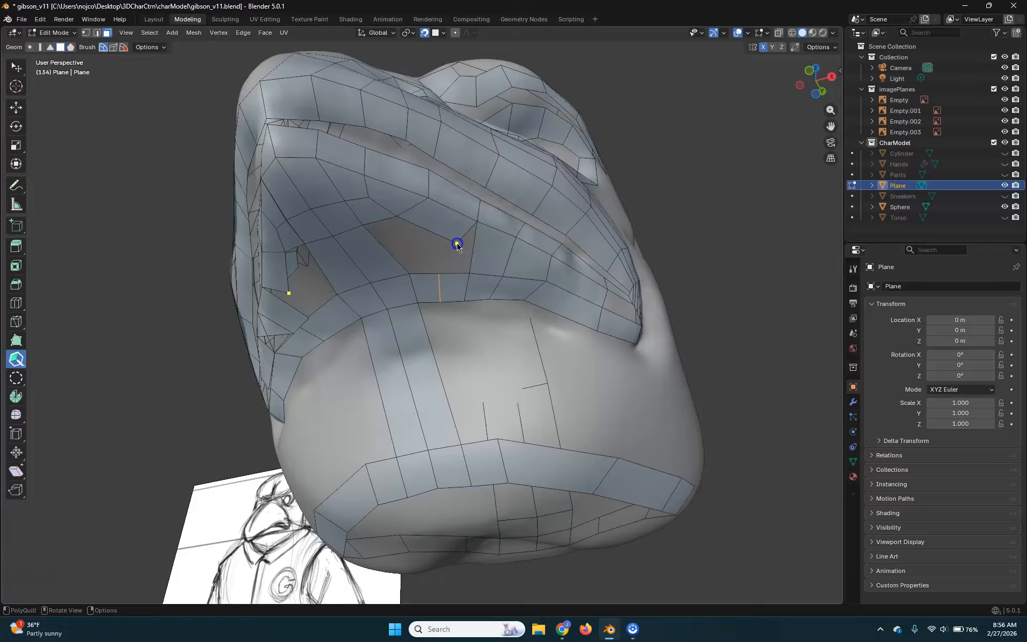
mouse_move(455, 244)
left_mouse_down()
mouse_move(440, 268)
mouse_move(440, 242)
left_mouse_up()
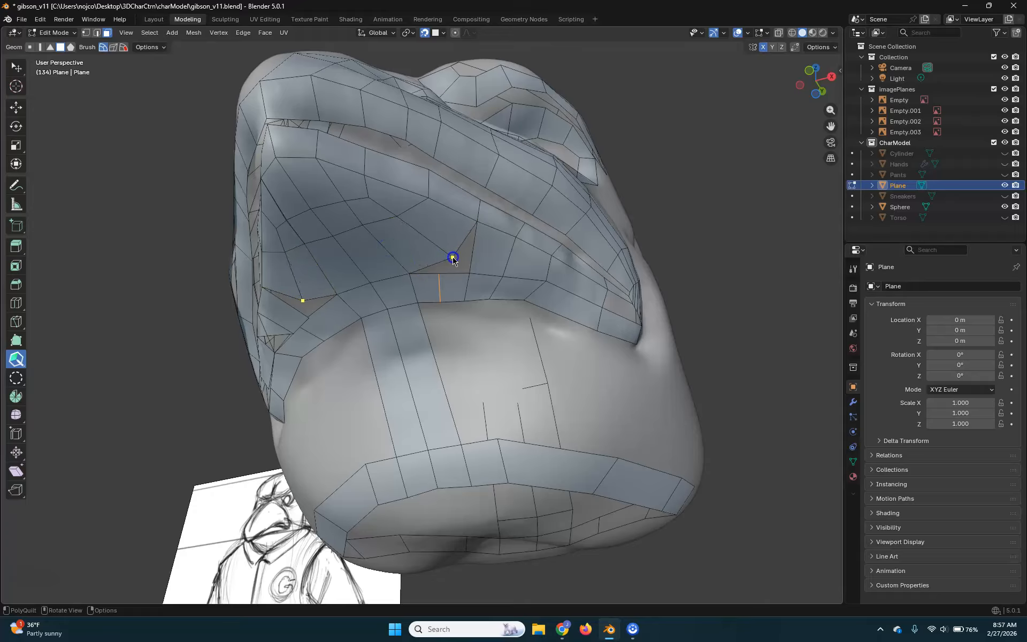
left_click_drag(460, 268, 470, 274)
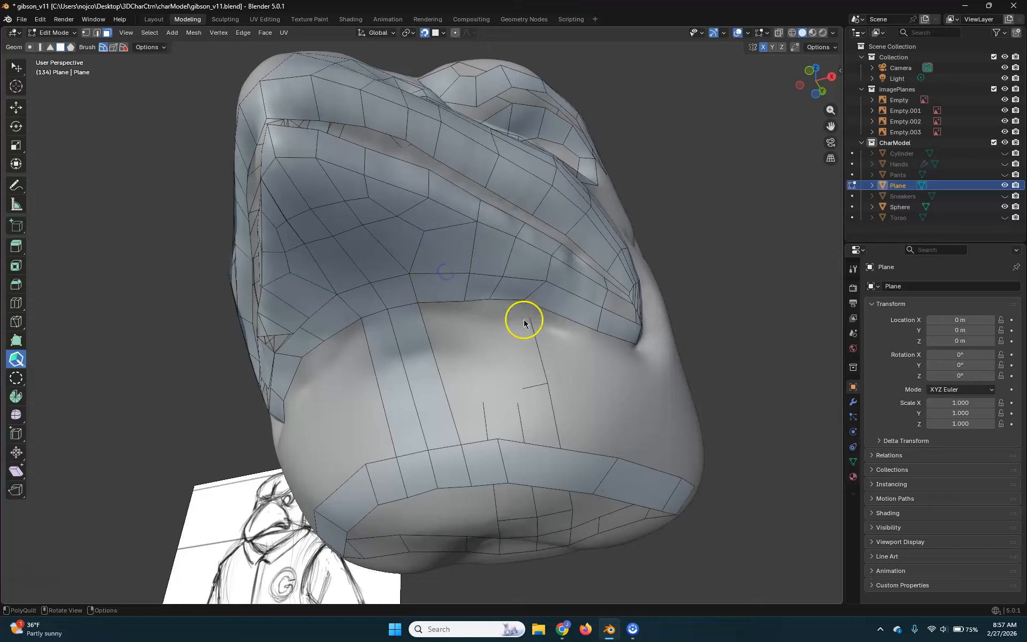
middle_click_drag(473, 294, 503, 298)
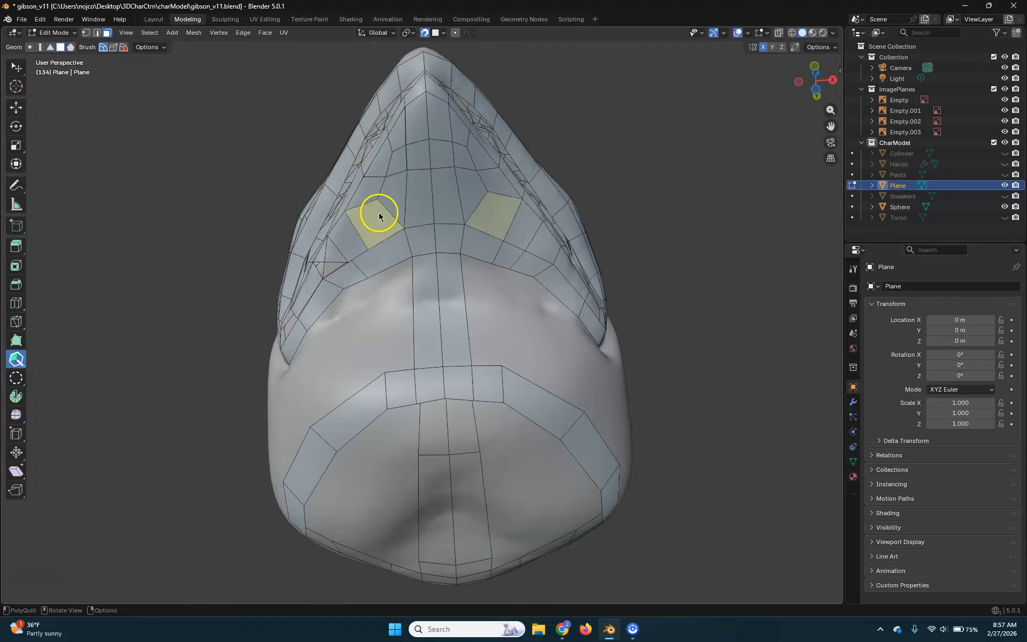
middle_click_drag(376, 169, 410, 238)
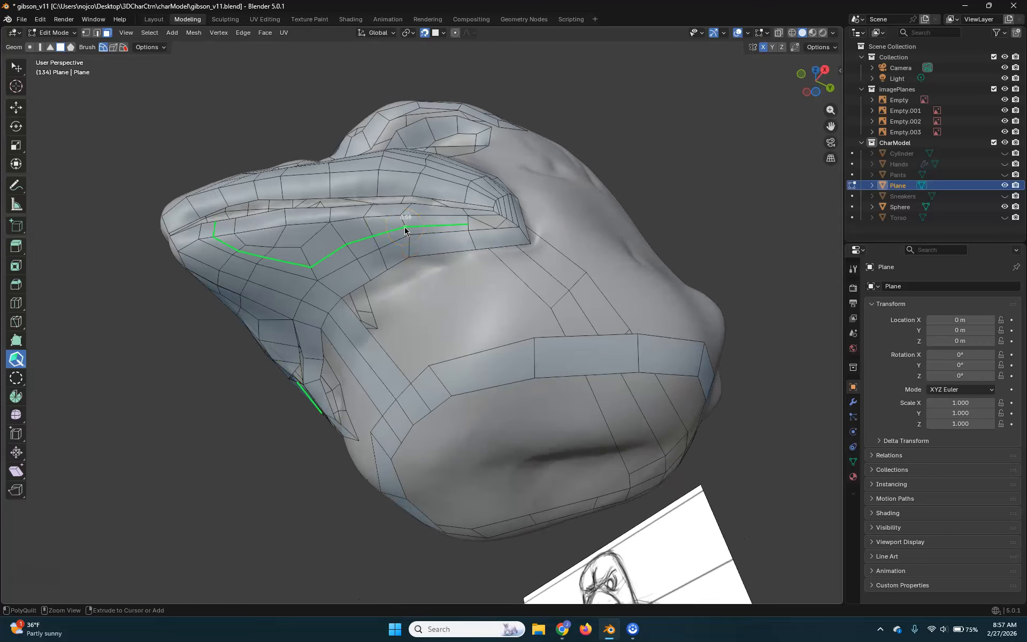
Cut edge loops through the quads under the lower beak and reposition their edges to even out the patch
middle_click_drag(319, 229, 339, 229)
left_click(327, 235, "ctrl")
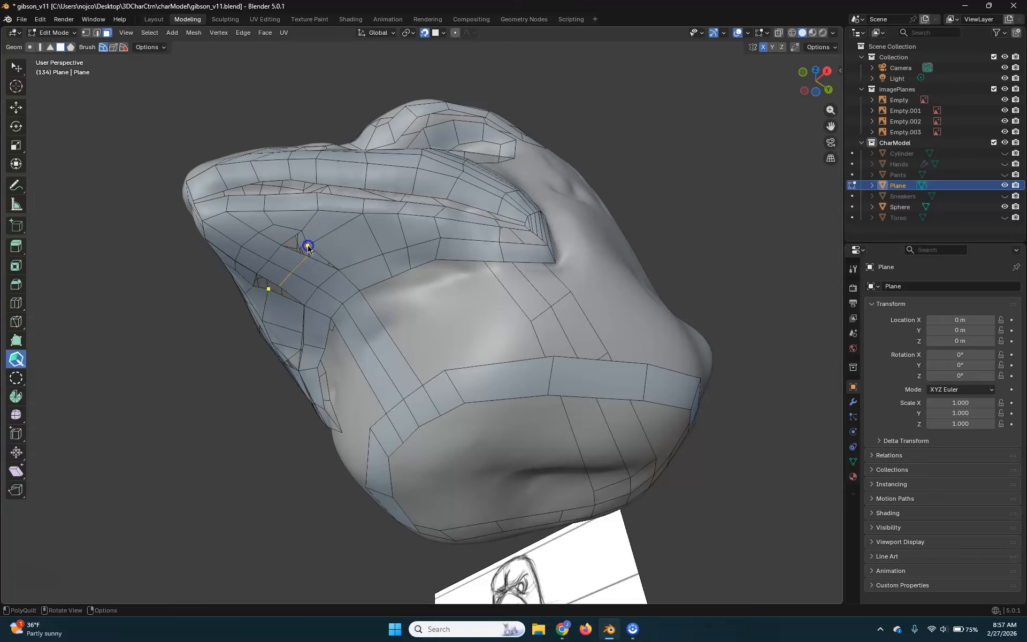
middle_click_drag(304, 260, 449, 236)
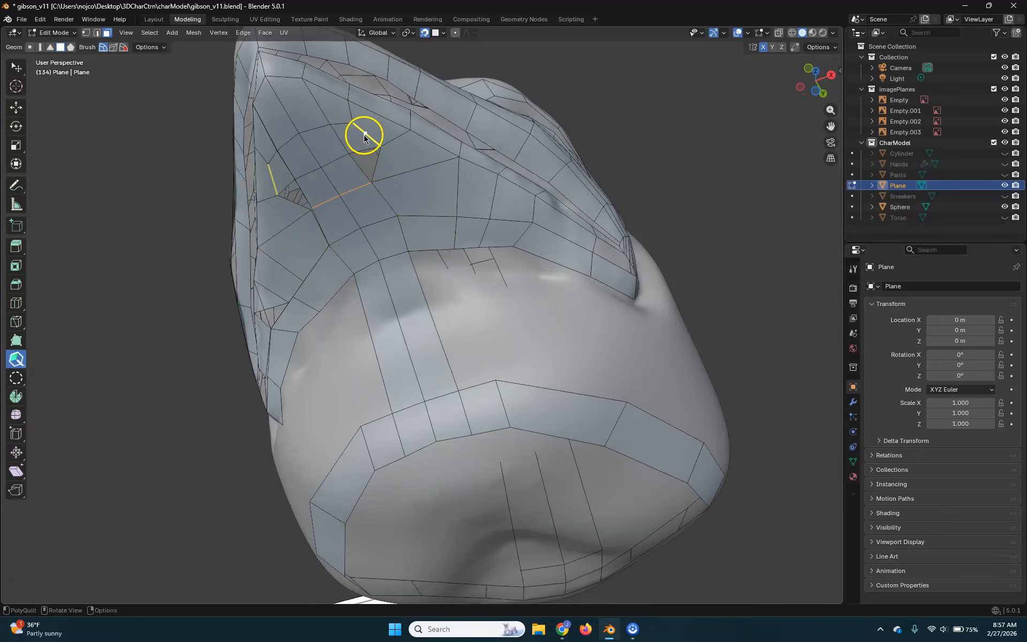
mouse_move(339, 144)
left_mouse_down()
mouse_move(360, 136)
mouse_move(346, 154)
left_mouse_up()
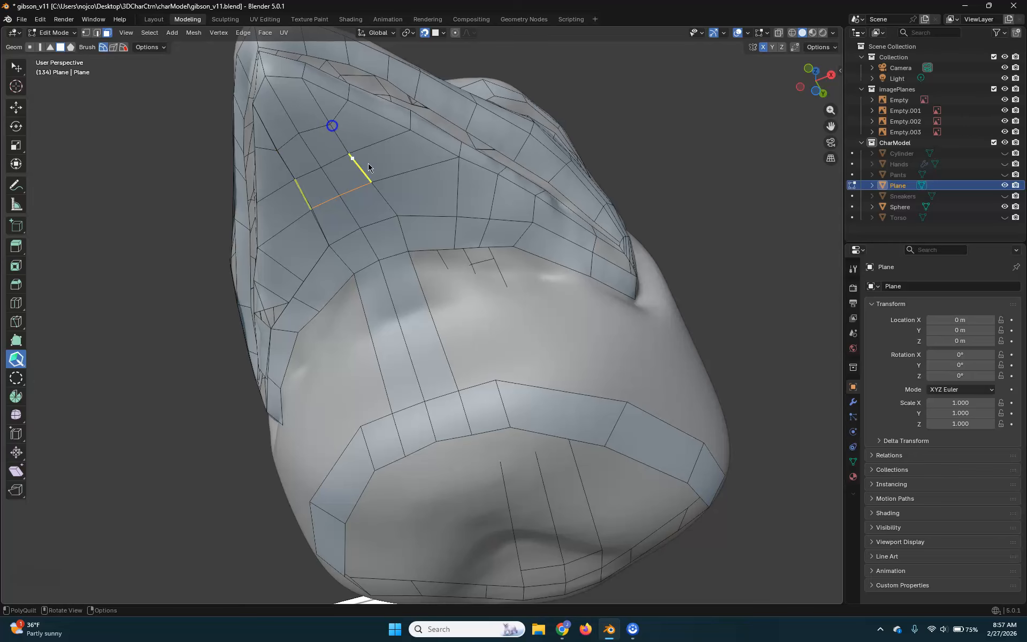
mouse_move(355, 211)
middle_mouse_down()
mouse_move(399, 200)
mouse_move(375, 214)
middle_mouse_up()
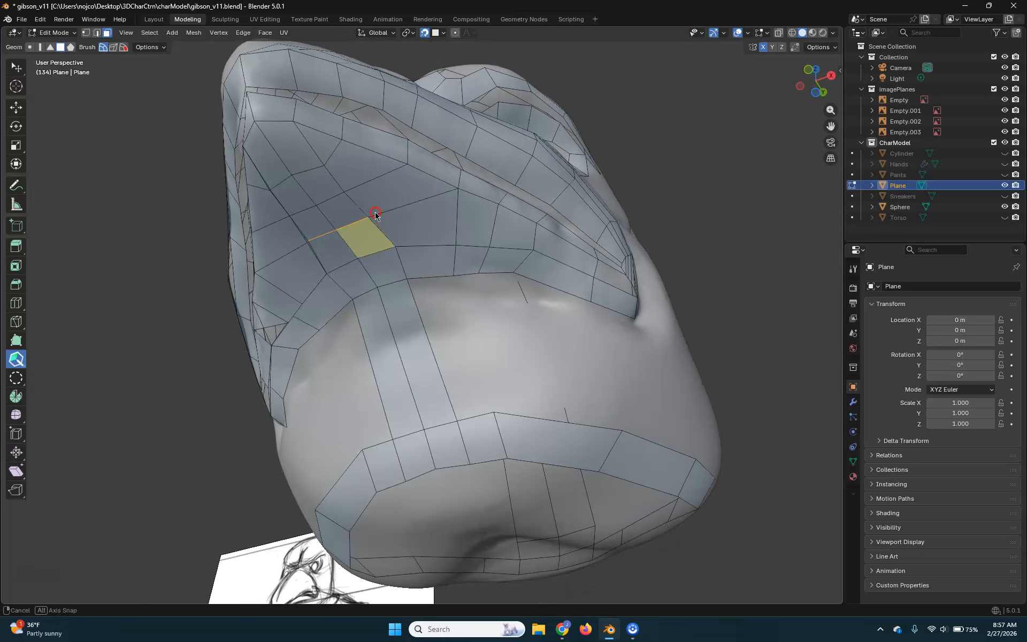
left_click(280, 155)
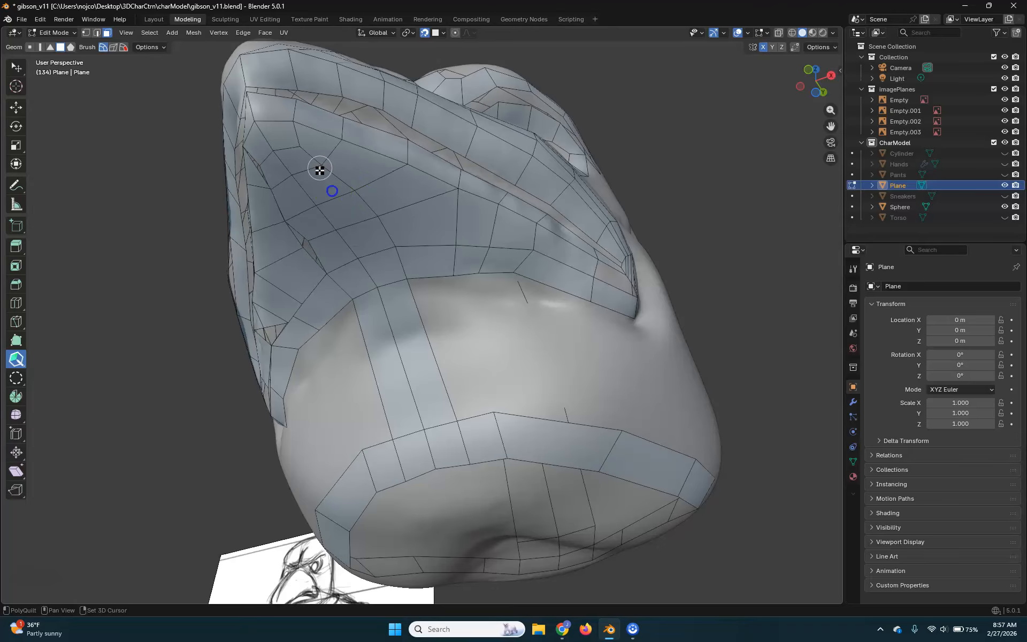
Cut edge loops along the lower-lip strips behind the beak and bridge them to the mouth-corner loops with quads
middle_click_drag(787, 348, 720, 364)
scroll(437, 290, "up", 4)
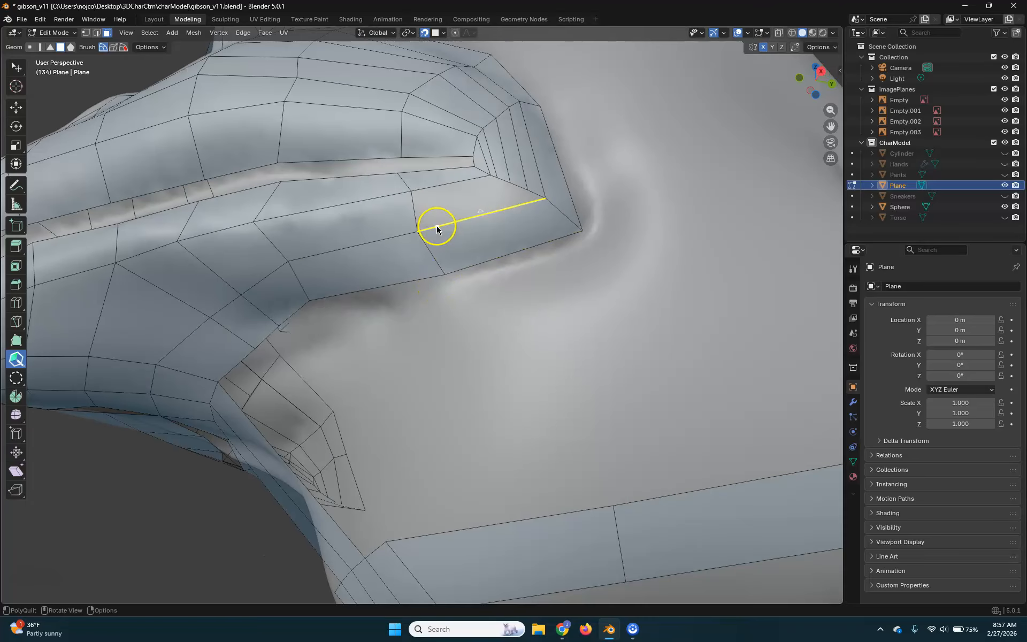
left_click(412, 208)
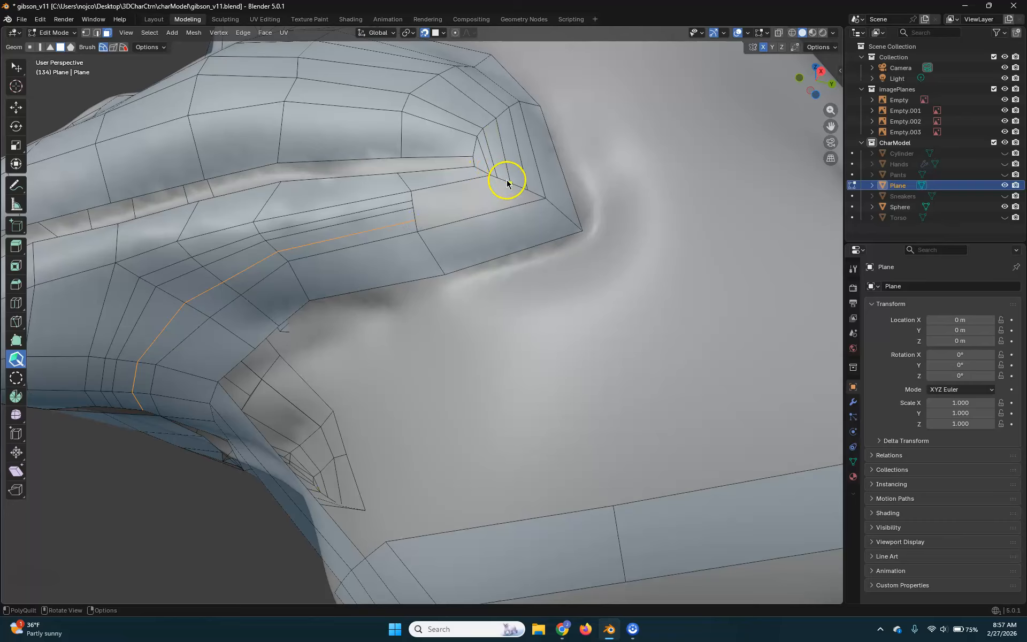
left_click_drag(518, 187, 411, 212)
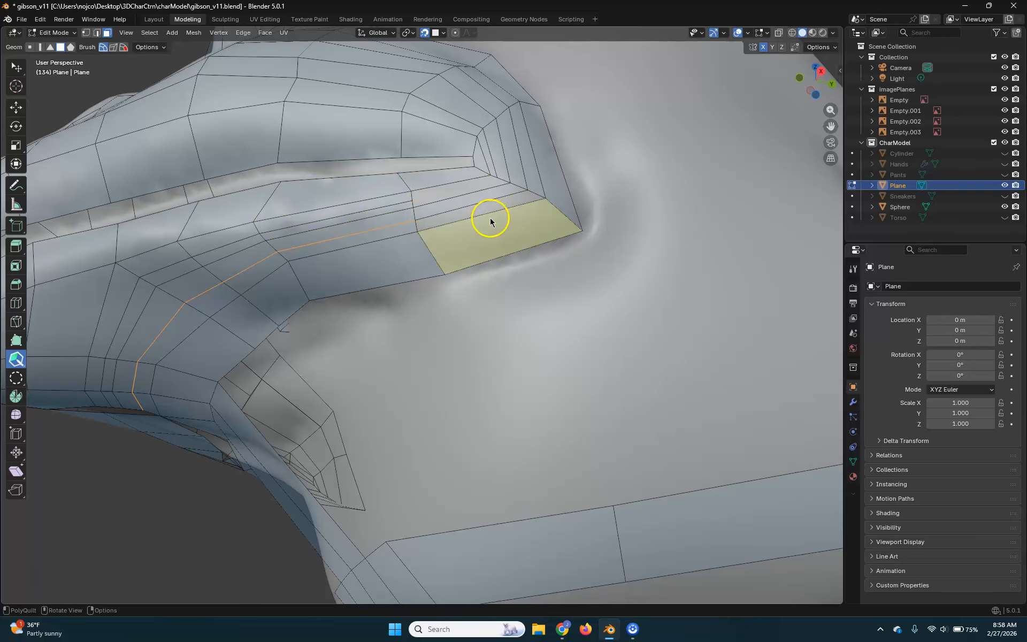
left_click(514, 227)
left_click(297, 279)
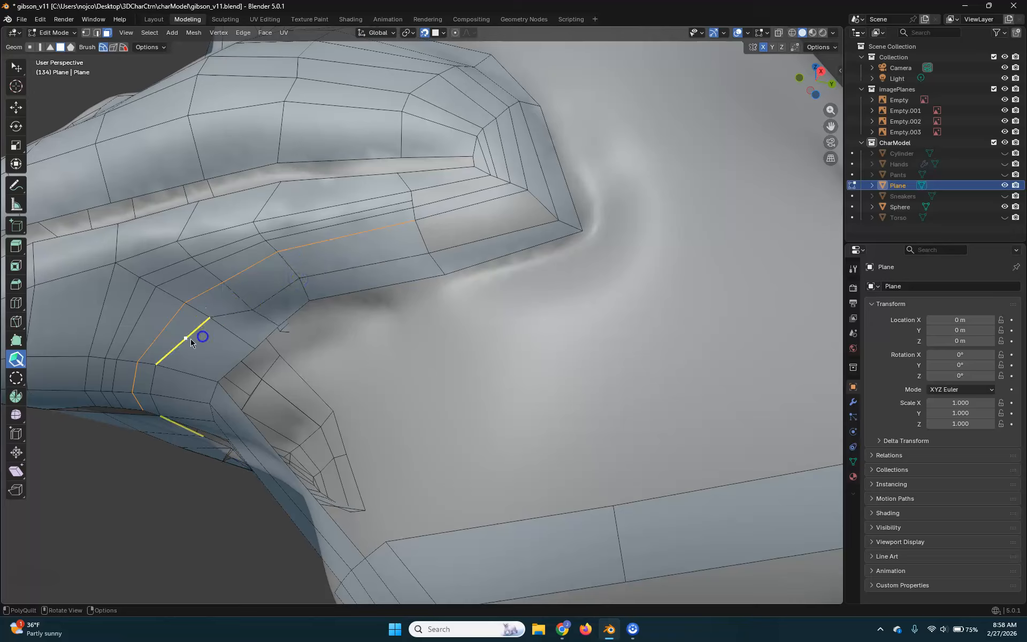
left_click_drag(185, 342, 201, 355)
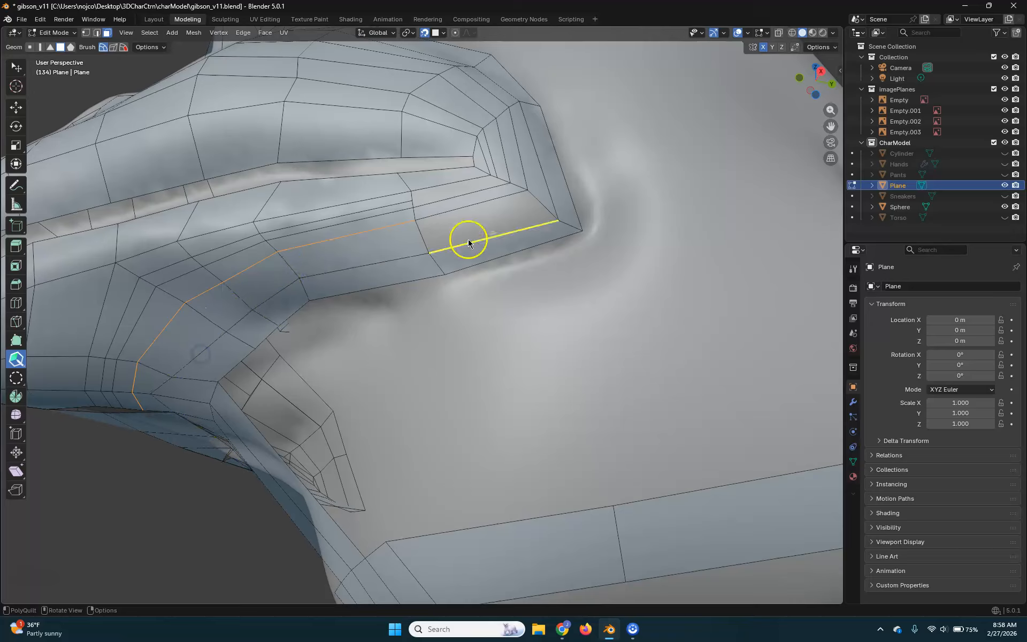
left_click_drag(470, 199, 415, 214)
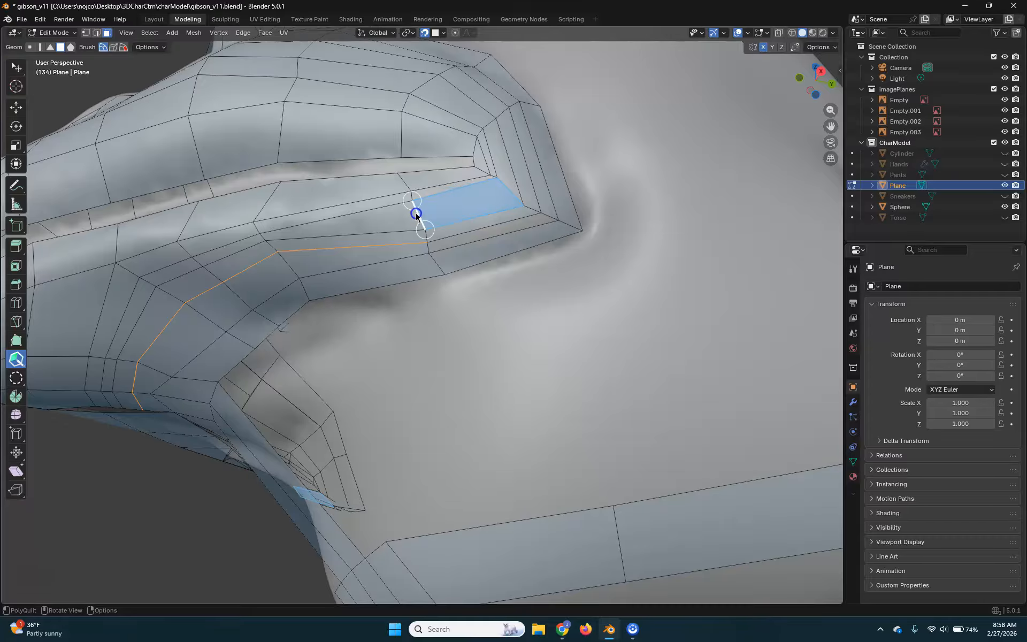
Fill the two narrow gaps between the lower-lip strips and the mouth corner with faces
scroll(475, 208, "up", 2)
middle_click_drag(545, 156, 517, 238, "shift")
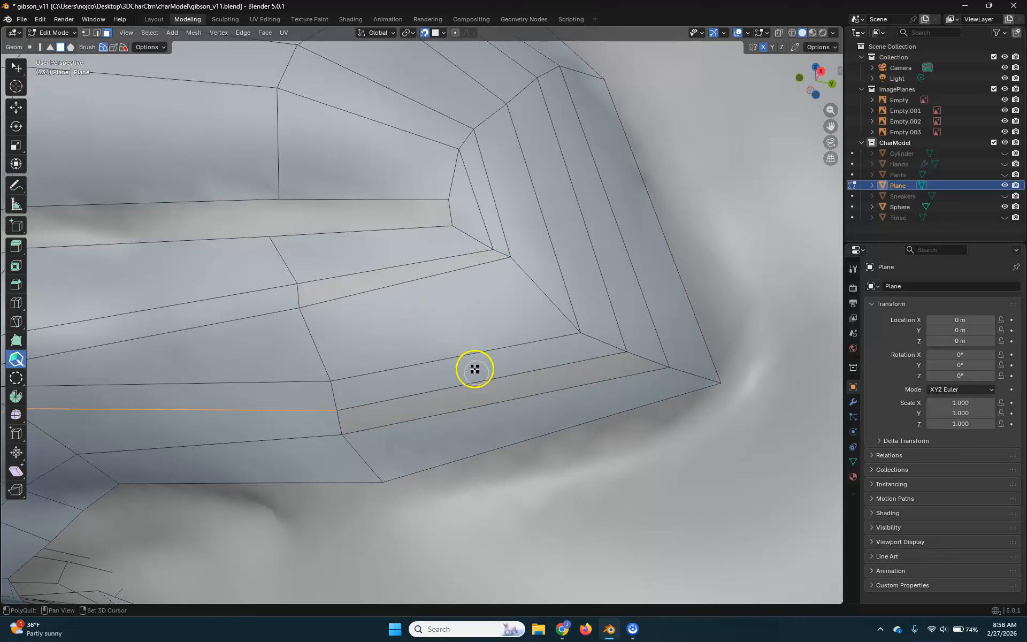
scroll(528, 367, "down", 5)
middle_click_drag(527, 367, 584, 350)
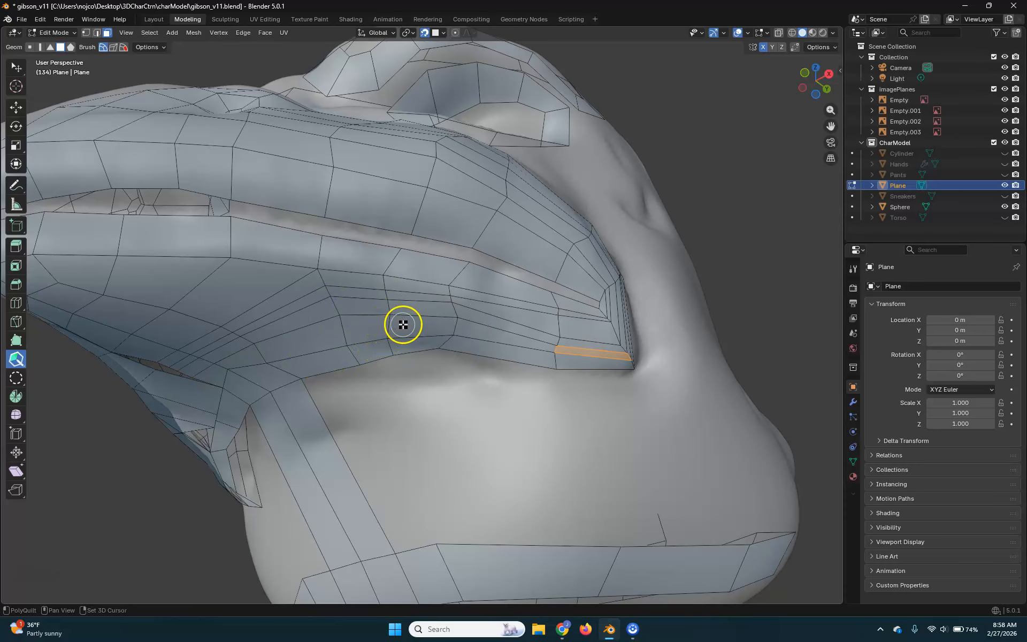
scroll(368, 317, "down", 5)
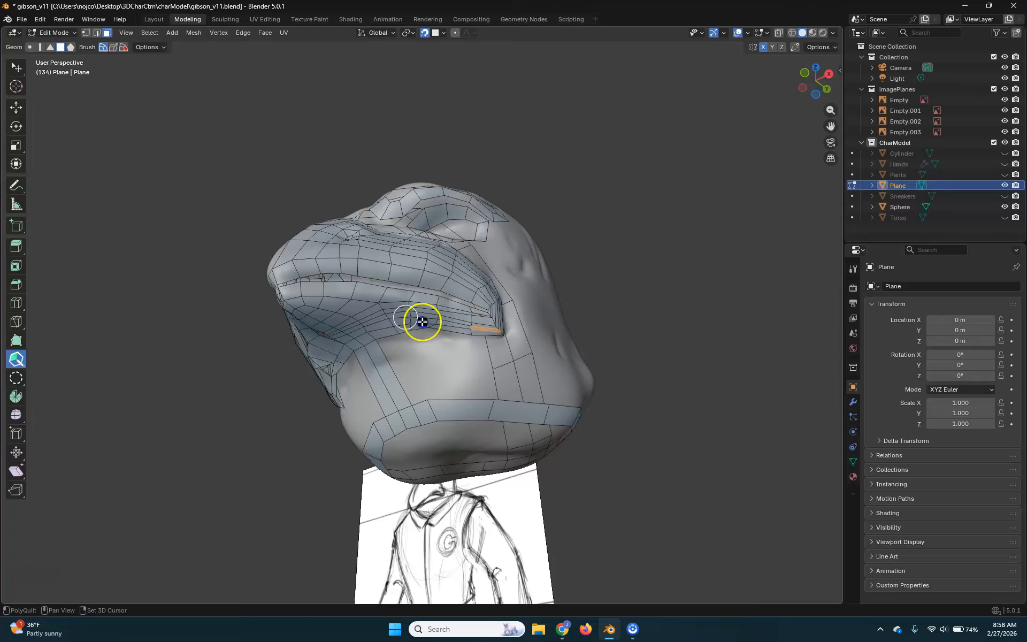
middle_click_drag(453, 321, 394, 339)
scroll(445, 381, "up", 2)
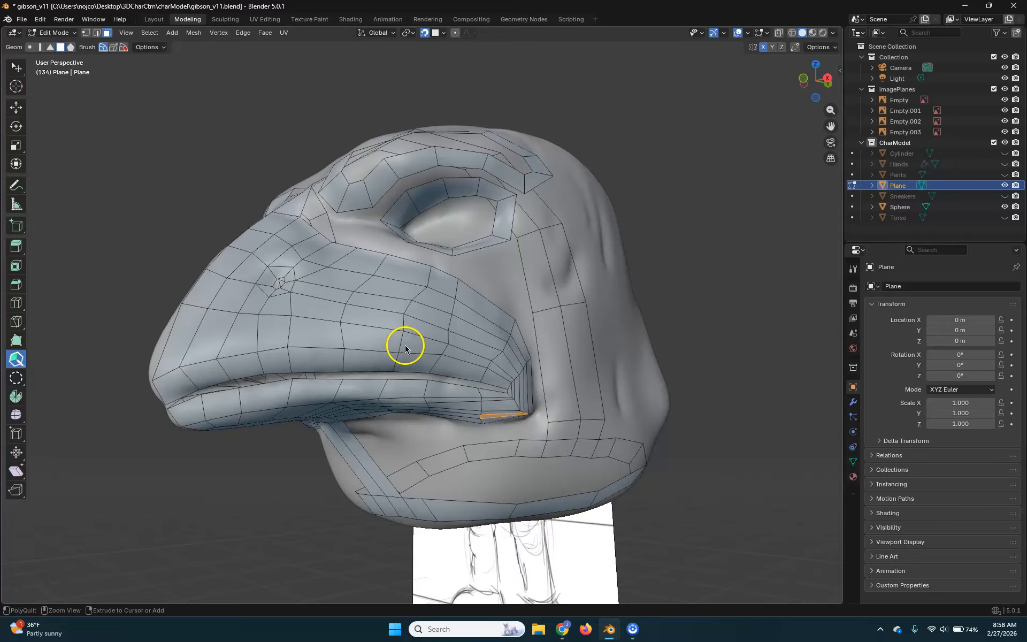
scroll(507, 448, "up", 5)
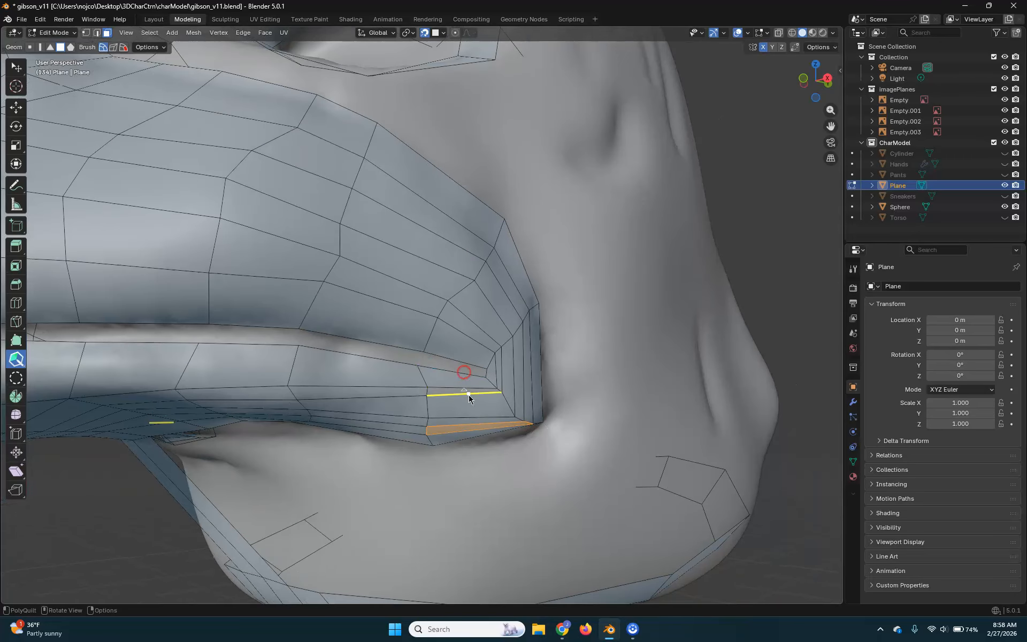
left_click(459, 424)
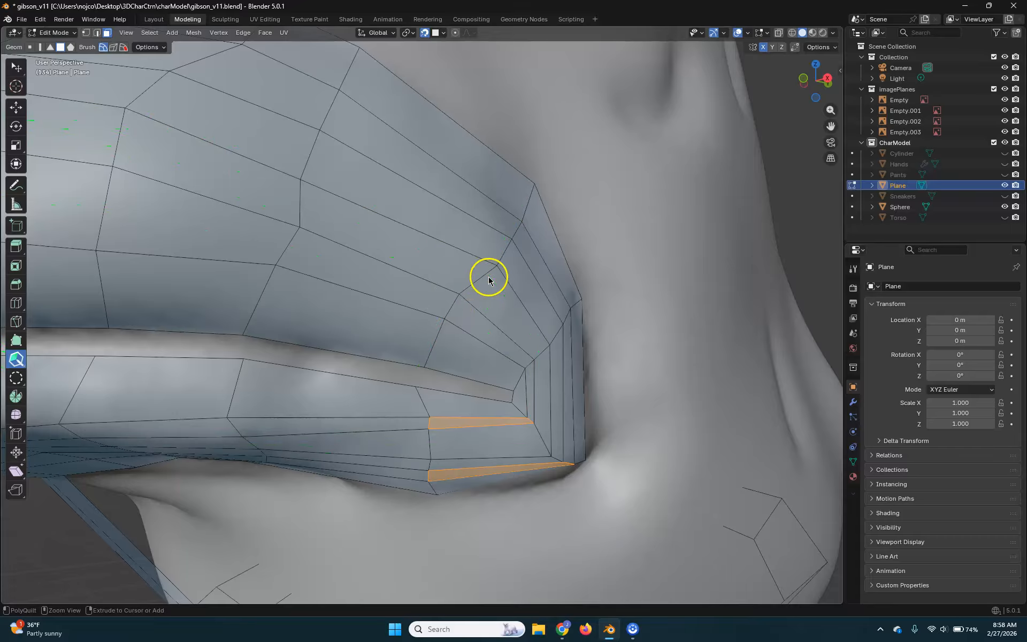
Bridge the gap between the brow strip and the upper eye-socket ring with four quads
scroll(470, 378, "down", 8)
middle_click_drag(435, 385, 438, 282)
scroll(601, 303, "up", 4)
middle_click_drag(601, 303, 469, 373, "shift")
scroll(399, 406, "up", 2)
mouse_move(399, 406)
middle_mouse_down()
mouse_move(401, 357)
mouse_move(404, 394)
middle_mouse_up()
middle_click_drag(369, 252, 416, 321, "shift")
scroll(416, 320, "up", 2)
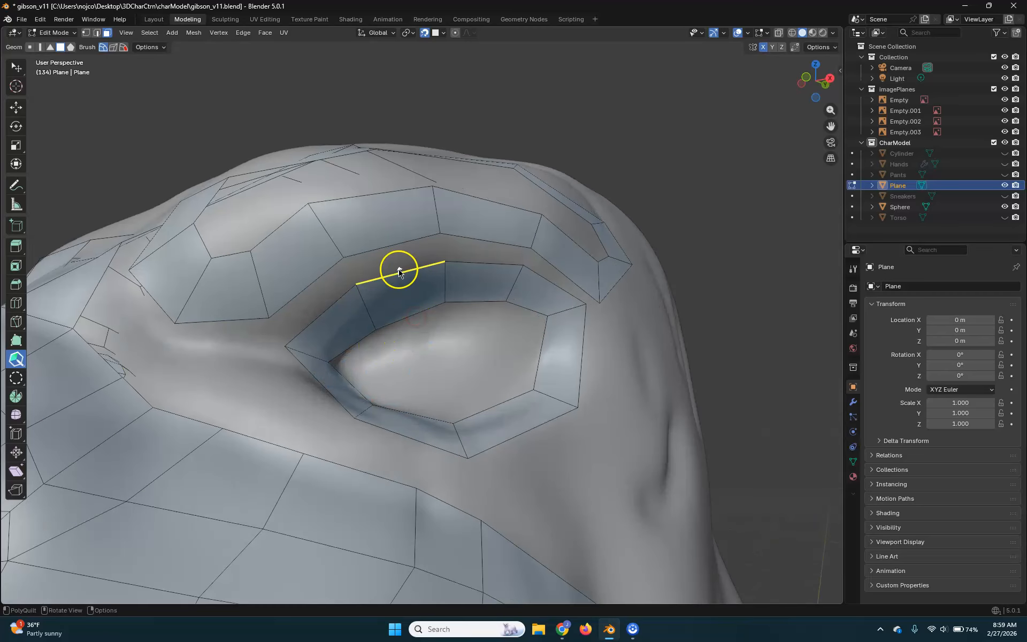
left_click_drag(400, 271, 390, 239)
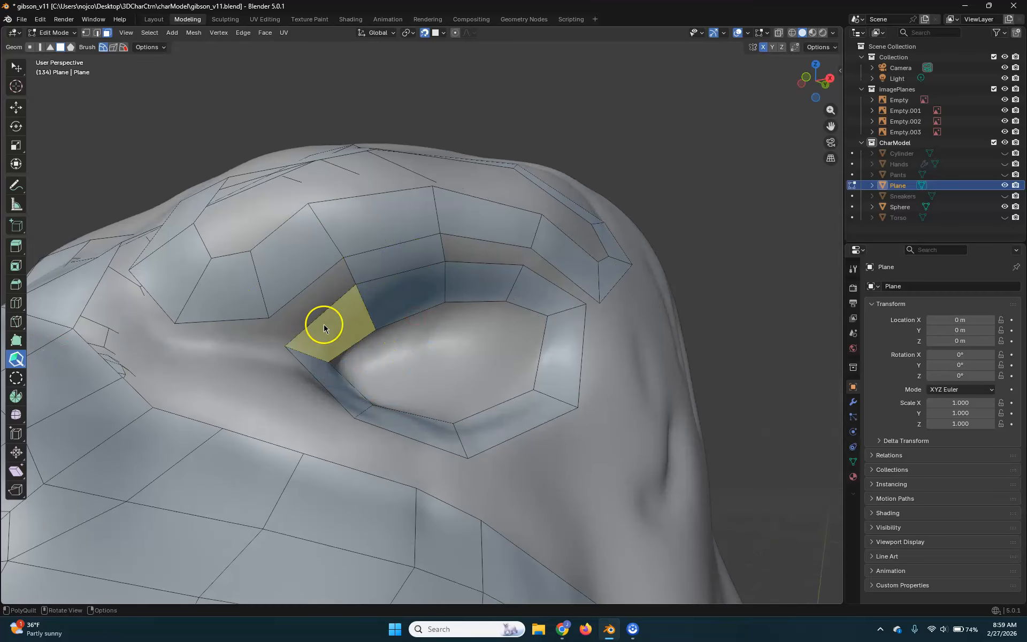
left_click_drag(337, 302, 296, 286)
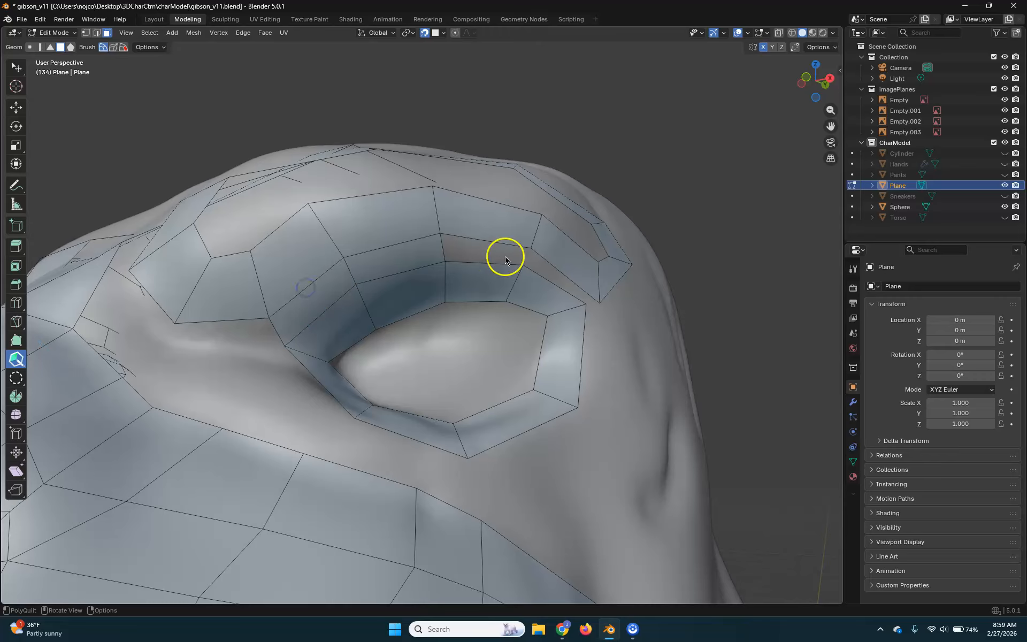
left_click_drag(487, 264, 492, 240)
left_click_drag(553, 285, 573, 277)
Reposition the inner-brow vertex and the centre strip's cross edge, and fill the gap between brow and centre strip with faces
scroll(285, 383, "down", 2)
middle_click_drag(284, 383, 312, 359)
scroll(307, 367, "up", 1)
mouse_move(369, 394)
middle_mouse_down()
mouse_move(388, 422)
mouse_move(376, 408)
middle_mouse_up()
scroll(347, 416, "down", 1)
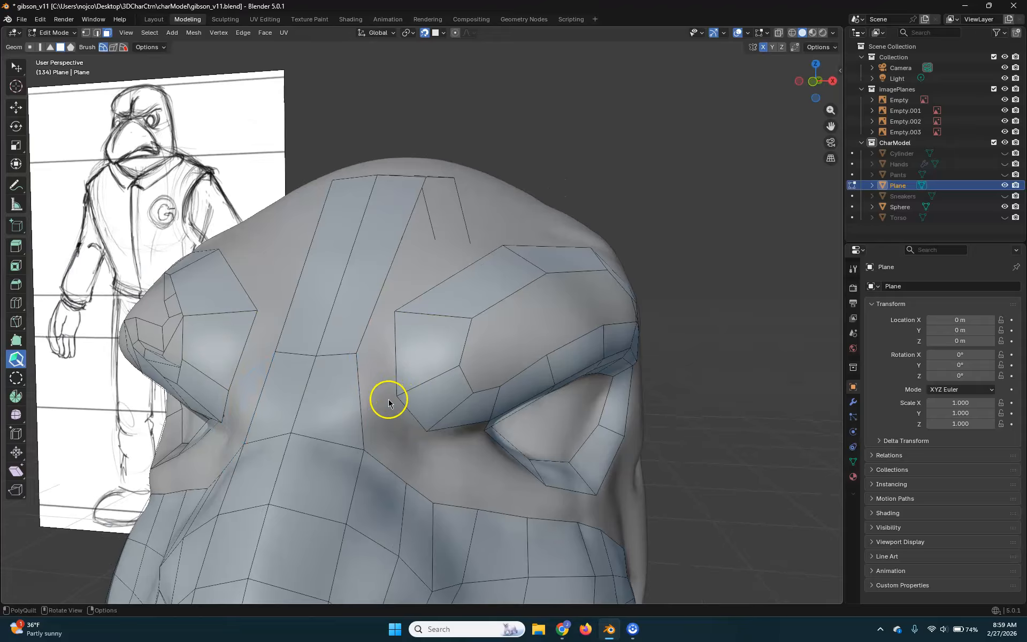
left_click_drag(397, 396, 397, 384)
left_click_drag(384, 331, 356, 362)
left_click(320, 356)
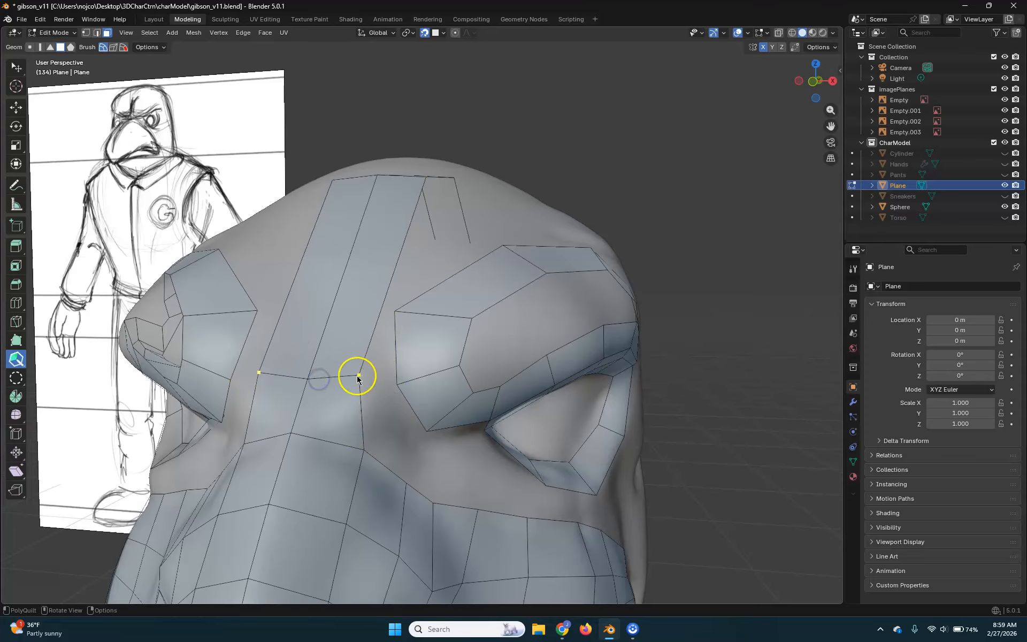
left_click_drag(413, 409, 361, 422)
middle_click_drag(361, 422, 350, 443)
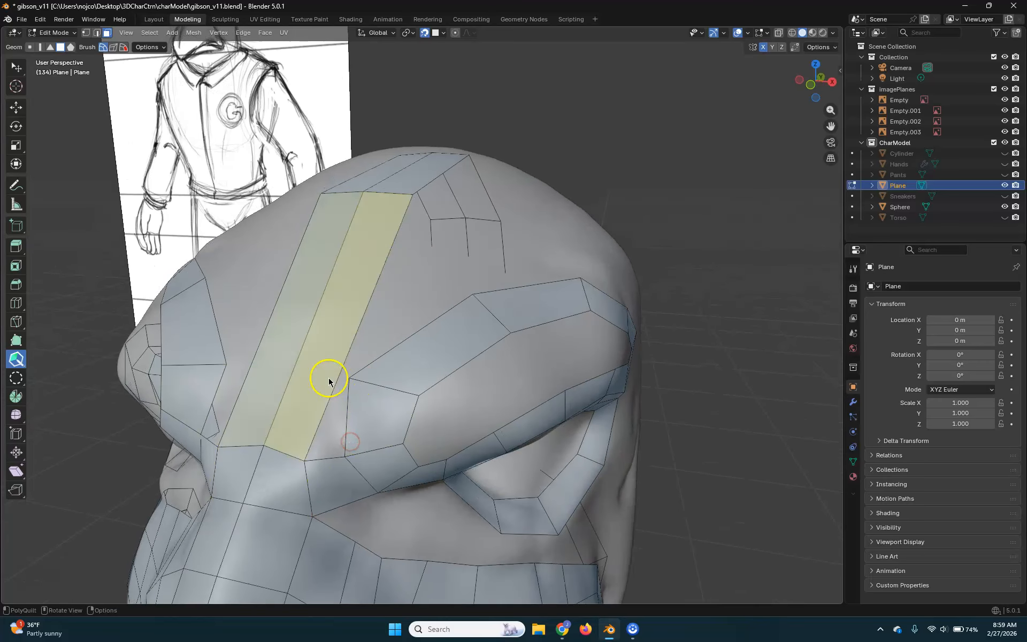
left_click_drag(347, 411, 320, 406)
Adjust the upper beak's rear edge below the inner brow and fill two quads up to the brow strip
middle_click_drag(412, 426, 374, 403)
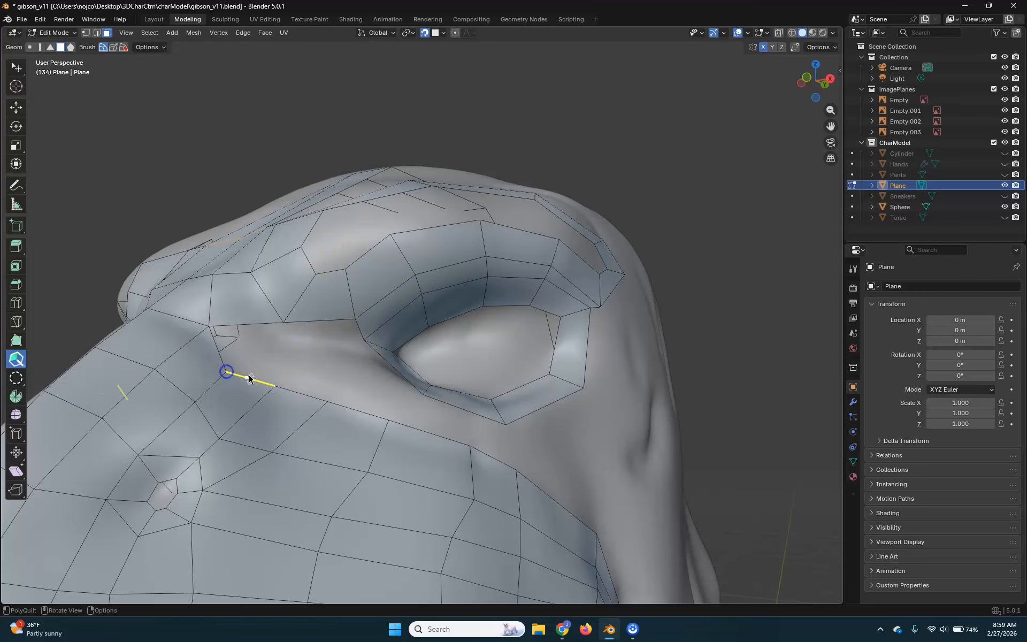
left_click_drag(282, 380, 321, 405)
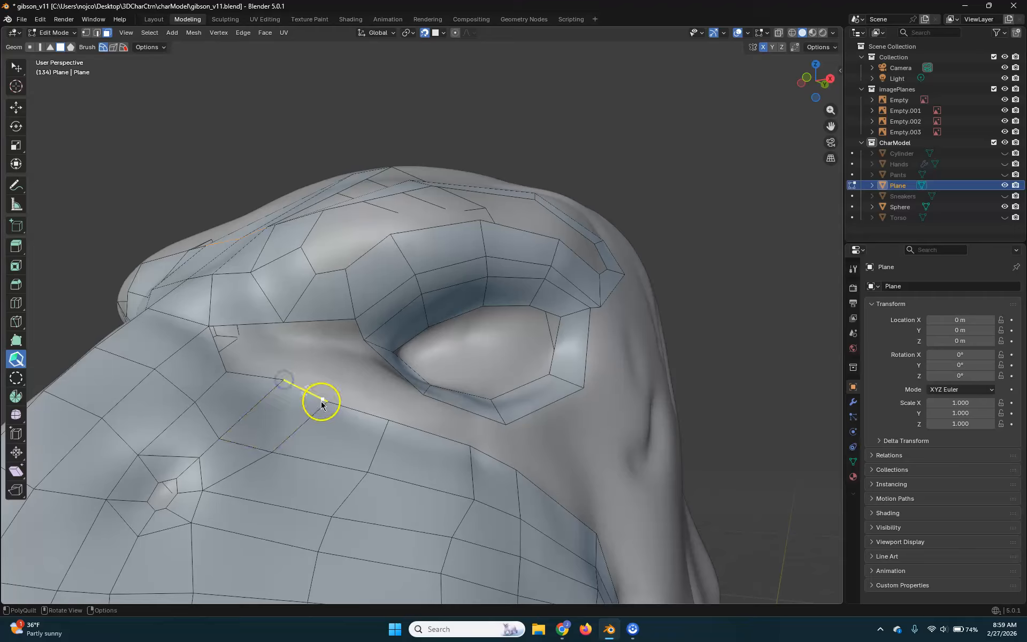
left_click_drag(249, 326, 263, 376)
left_click_drag(321, 321, 302, 389)
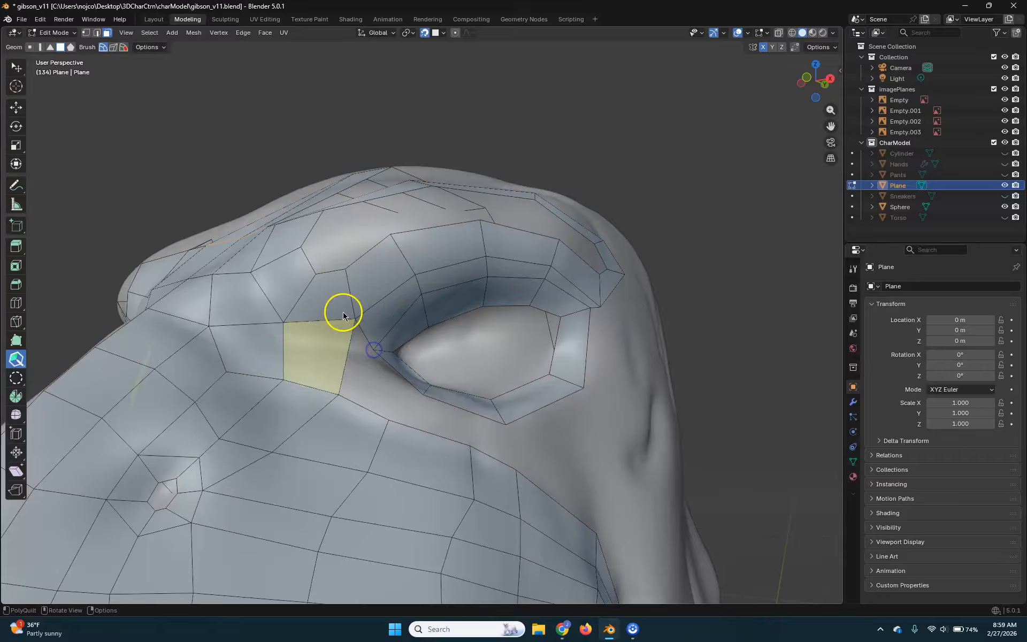
Cut edge loops across the upper and lower eye-socket ring and the brow strips to match the cheek's spacing
middle_click_drag(424, 397, 364, 391)
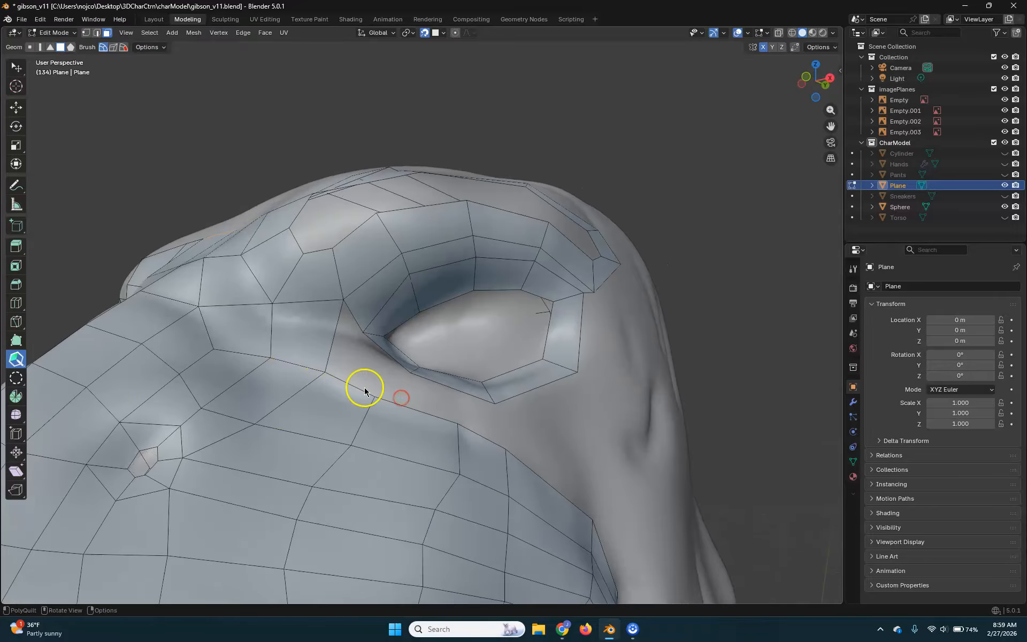
middle_click_drag(472, 389, 460, 396)
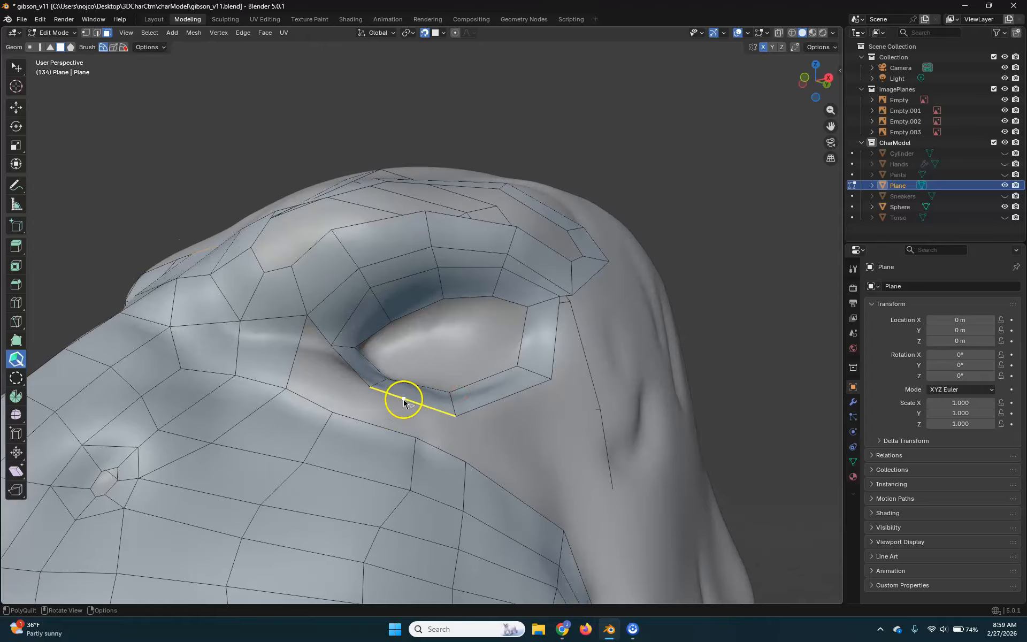
scroll(444, 472, "down", 6)
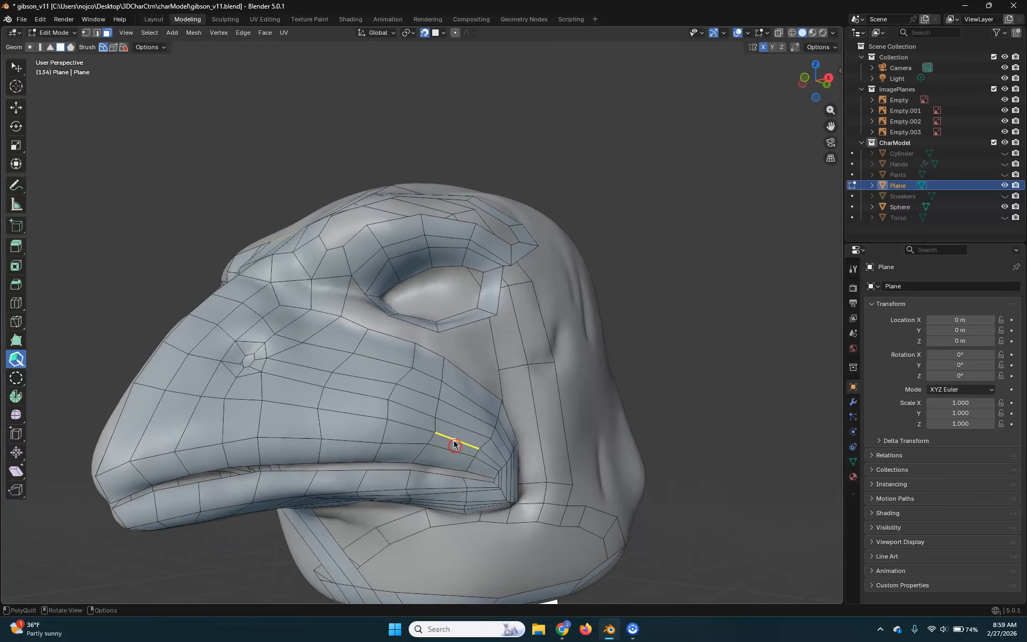
scroll(454, 444, "up", 6)
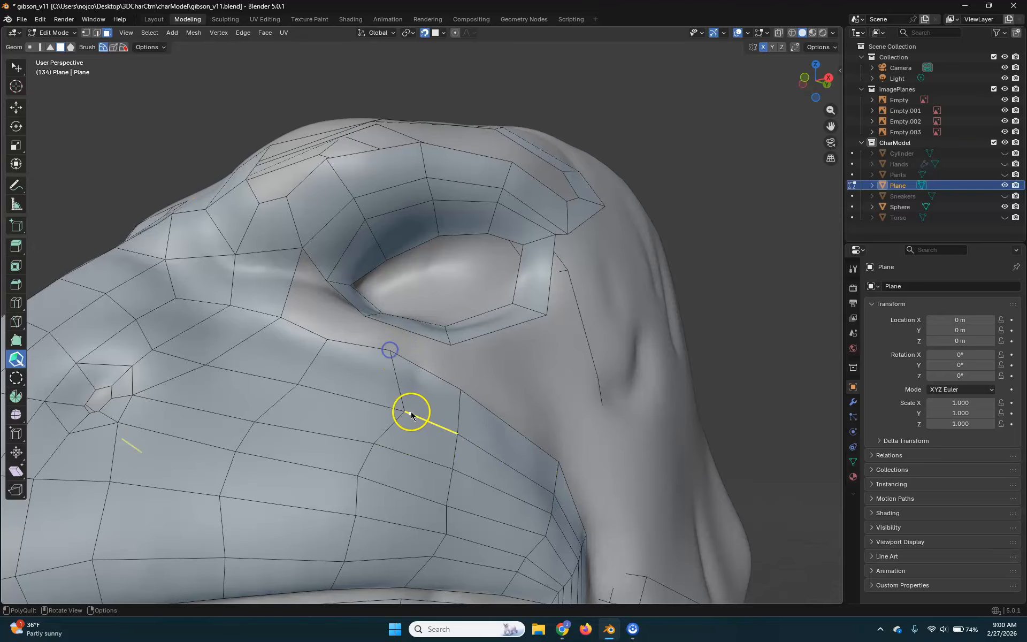
mouse_move(426, 383)
middle_mouse_down()
mouse_move(426, 401)
mouse_move(409, 390)
middle_mouse_up()
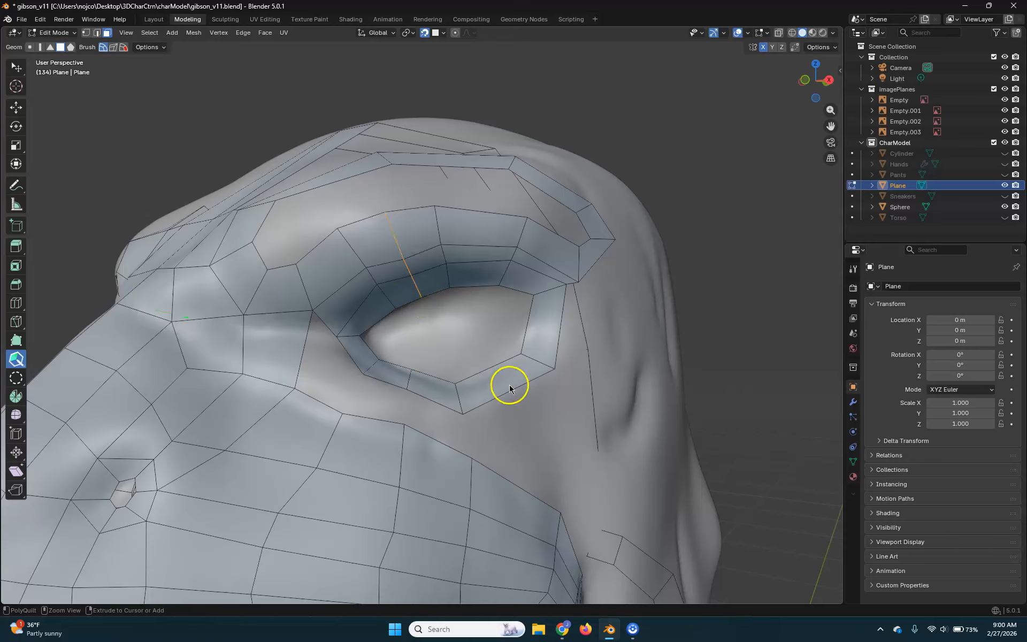
left_click(493, 277)
left_click(480, 287, "ctrl")
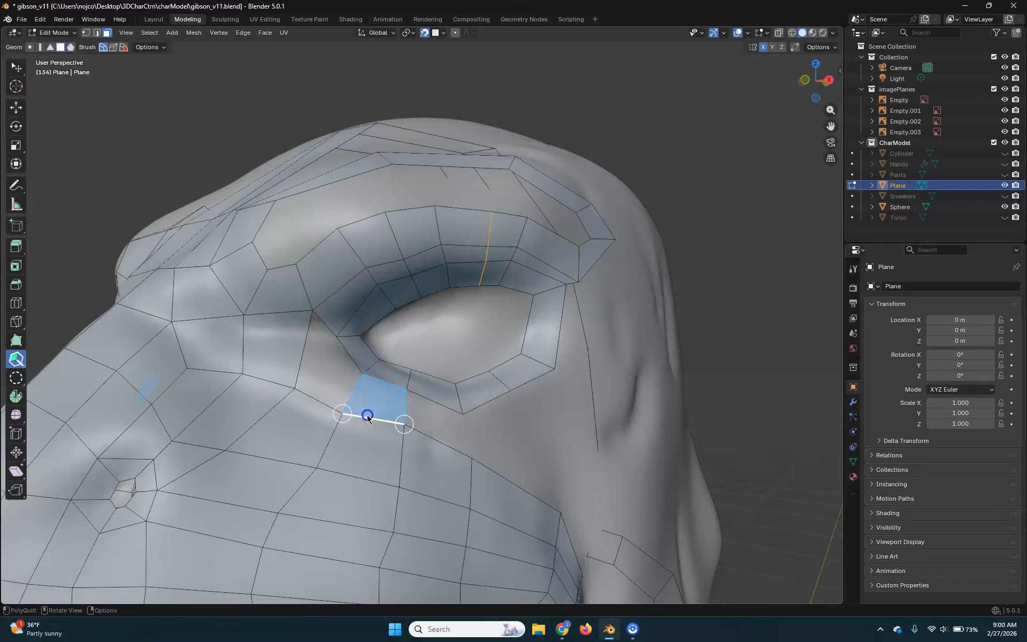
Fill the gap between the lower eye-socket ring and the cheek's upper edge with two quads
left_click_drag(436, 405, 428, 435)
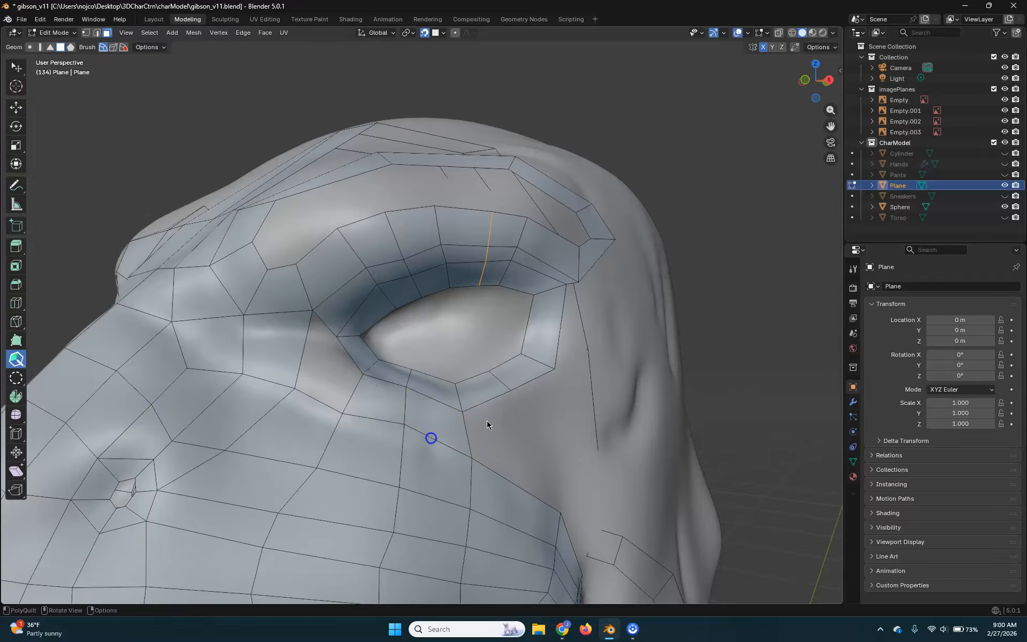
middle_click_drag(563, 486, 523, 452)
left_click_drag(511, 447, 504, 432)
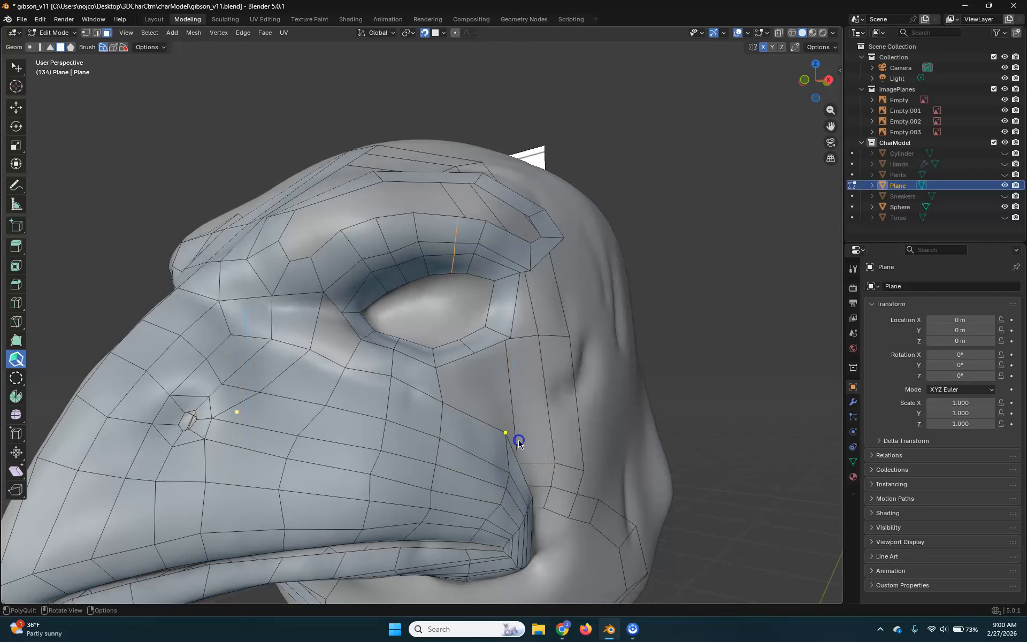
Extrude a quad from the lower eye-socket ring's outer edge, align its vertices with the cheek, and add a second quad down to the cheek's rear corner
left_click_drag(458, 366, 483, 401)
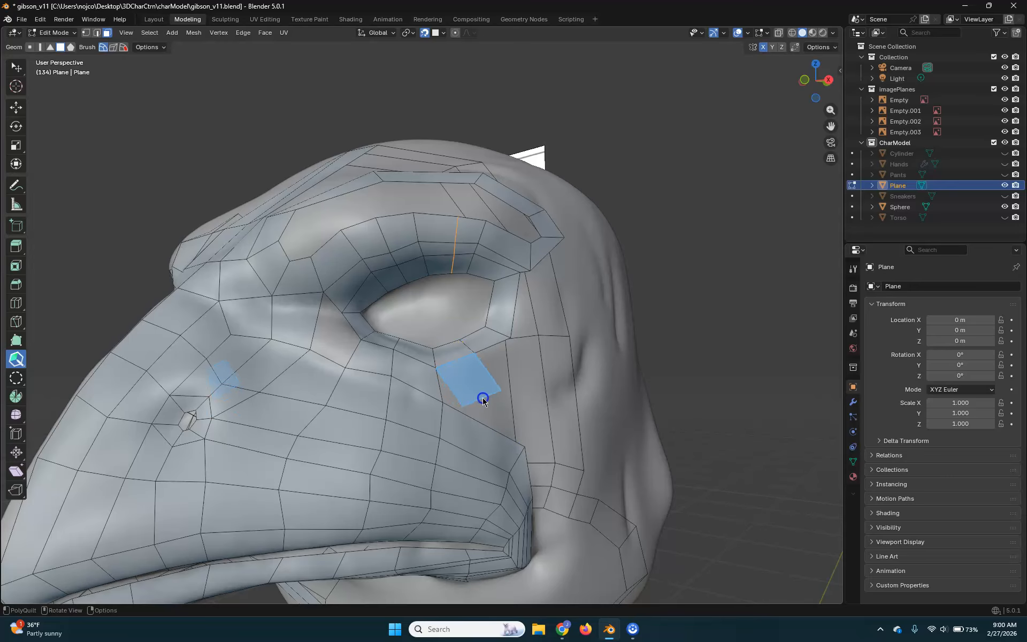
left_click(462, 402)
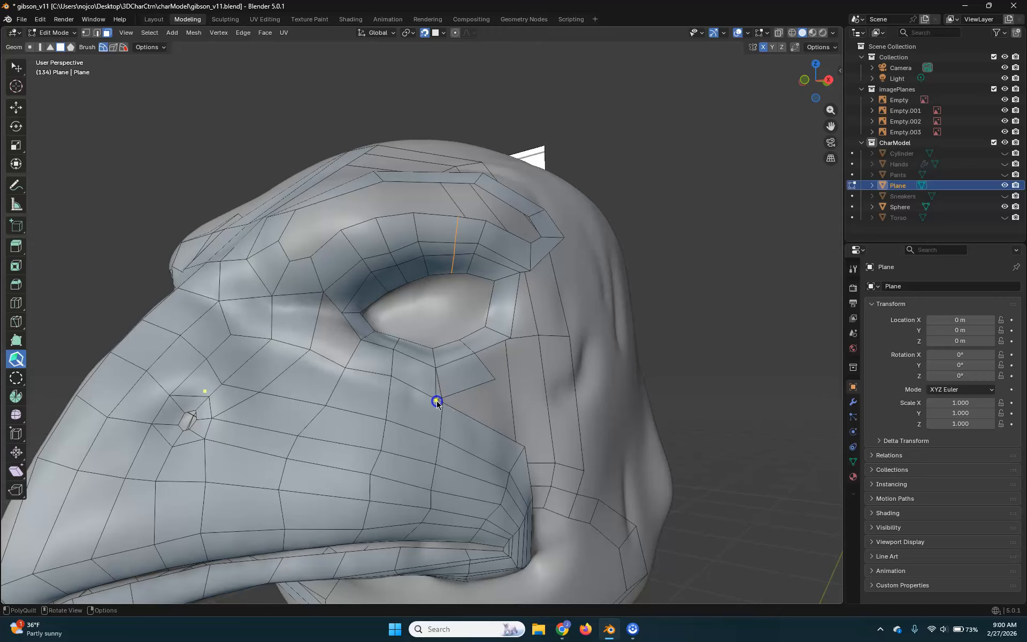
left_click(494, 381)
middle_click_drag(521, 428, 495, 424)
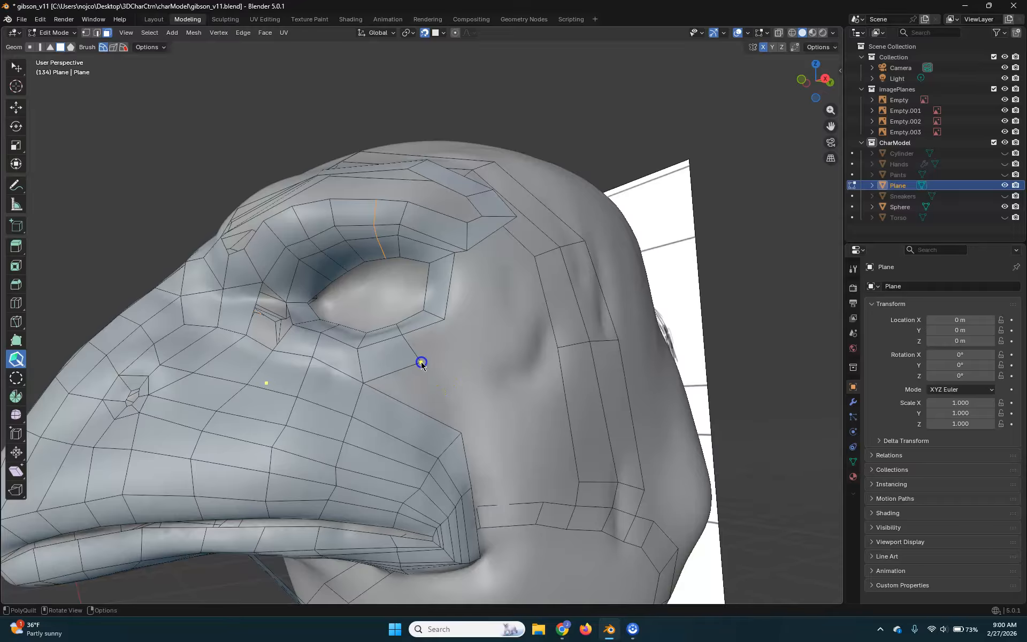
left_click_drag(423, 412, 465, 389)
mouse_move(479, 408)
middle_mouse_down()
mouse_move(515, 415)
mouse_move(493, 417)
middle_mouse_up()
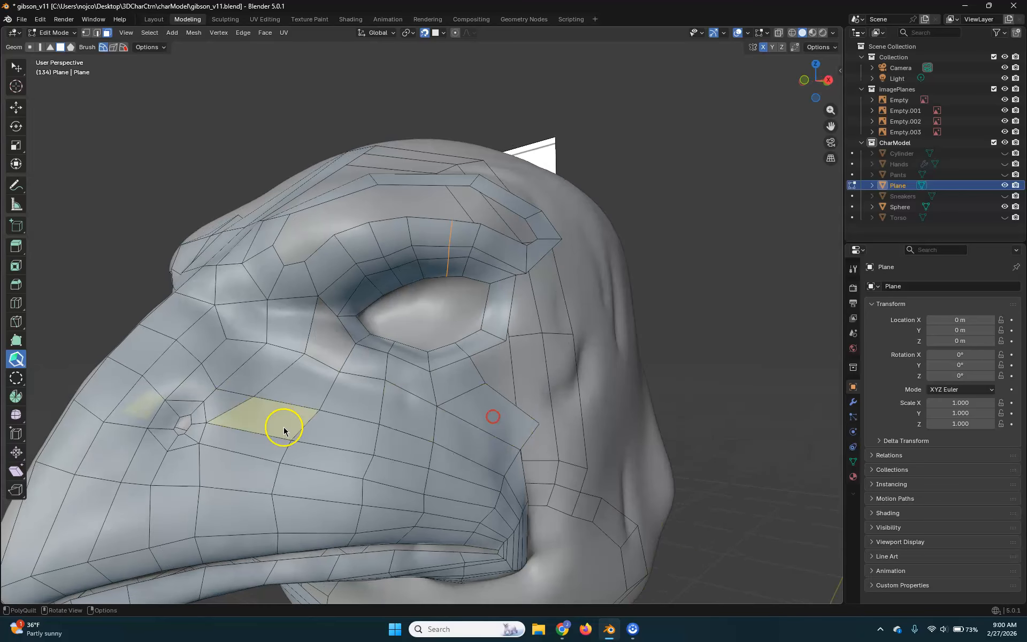
Fill a quad between the lower eye-socket ring's inner corner and the cheek
scroll(321, 369, "up", 2)
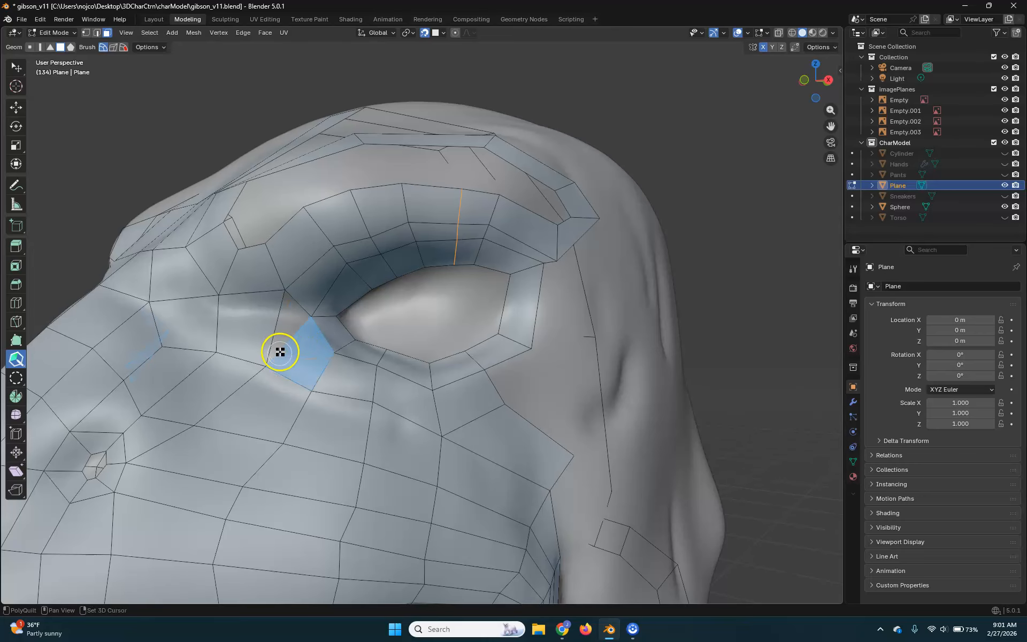
middle_click_drag(309, 328, 330, 355)
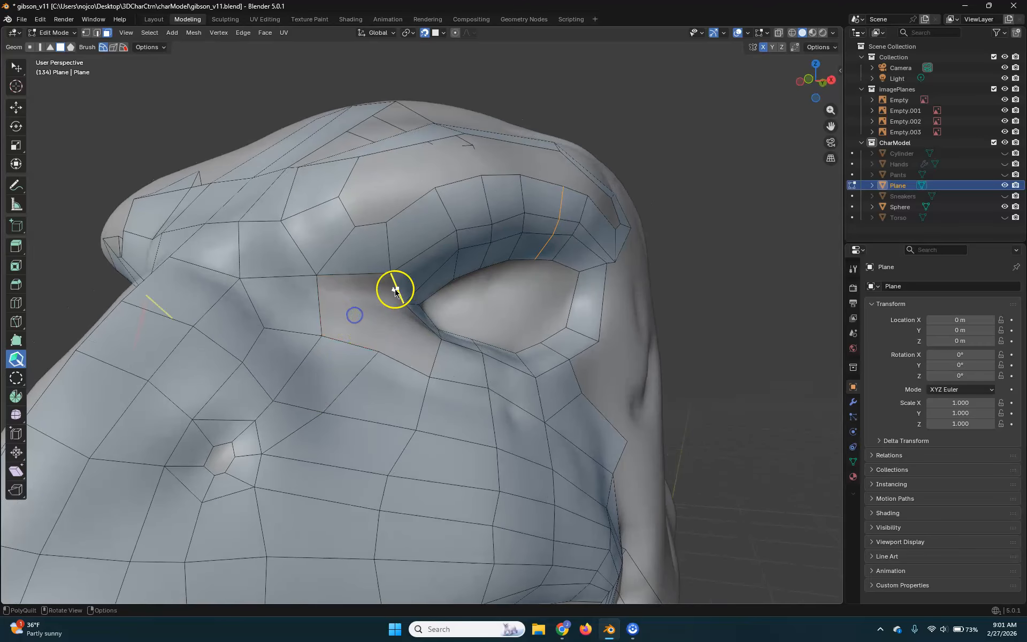
middle_click_drag(412, 355, 392, 360)
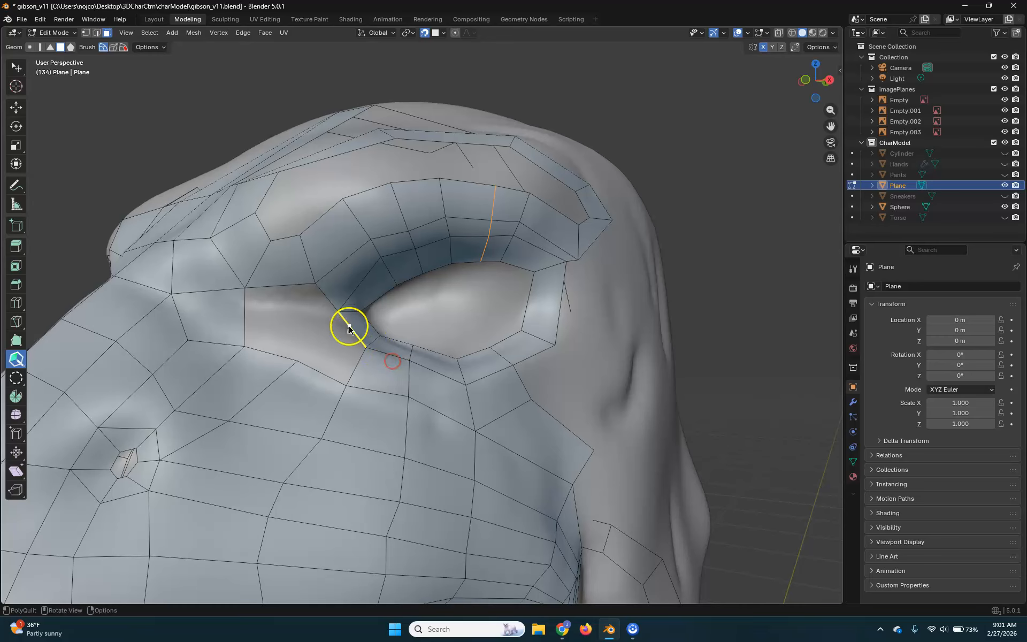
middle_click_drag(307, 362, 390, 344)
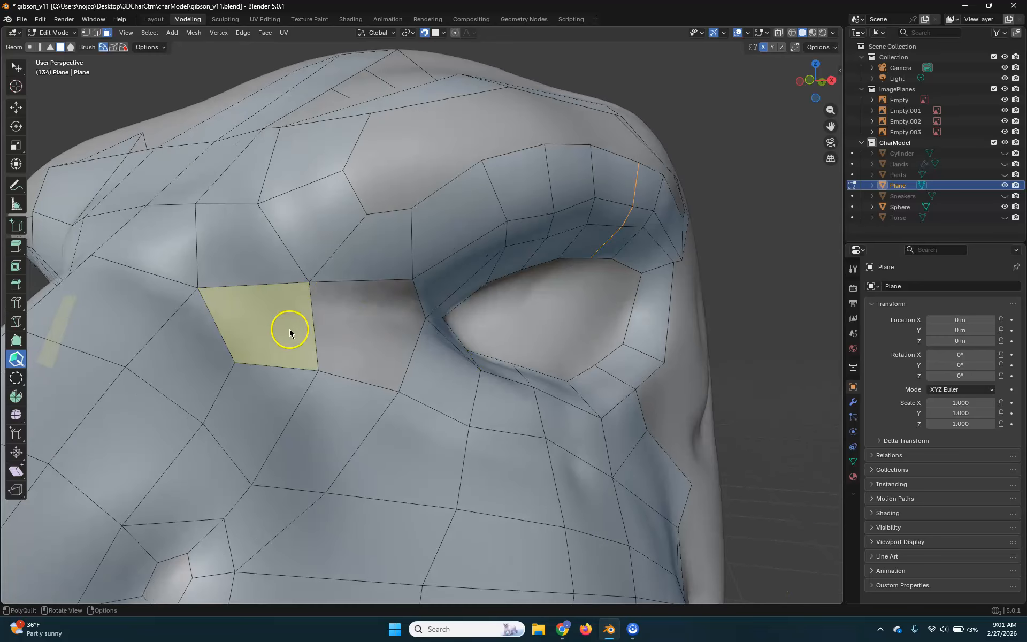
scroll(289, 333, "down", 2)
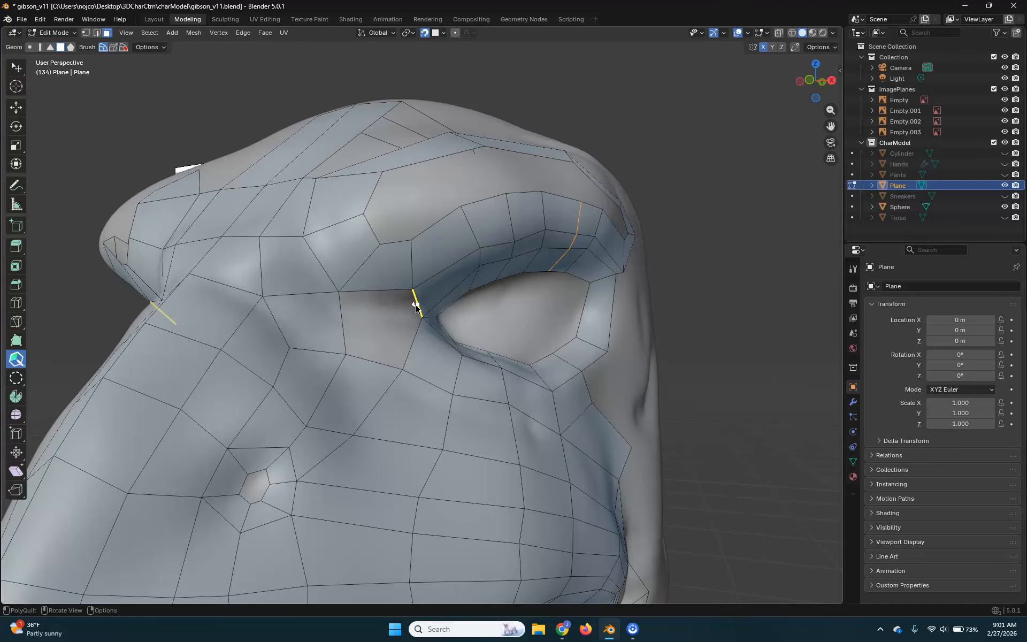
scroll(341, 320, "down", 3)
left_click_drag(341, 321, 381, 320)
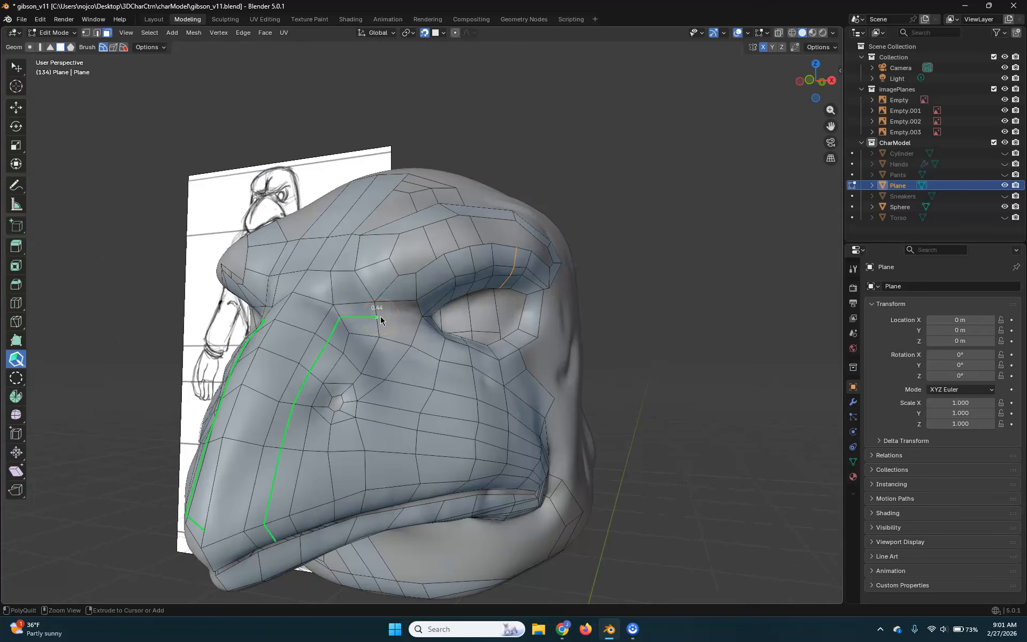
left_click_drag(379, 319, 377, 320)
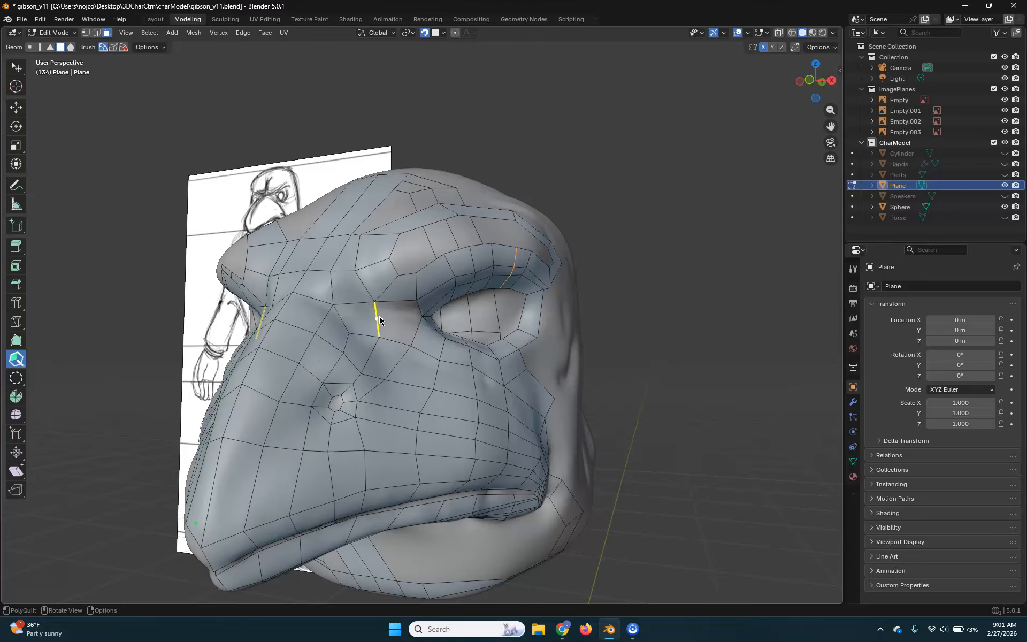
scroll(374, 320, "up", 2)
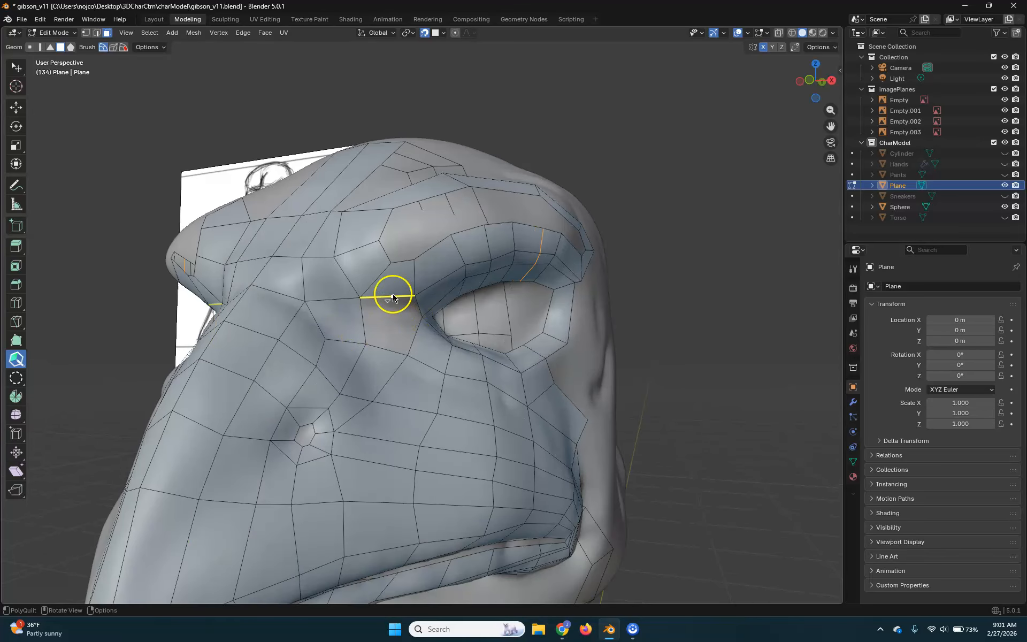
scroll(374, 353, "up", 3)
left_click_drag(375, 368, 382, 361)
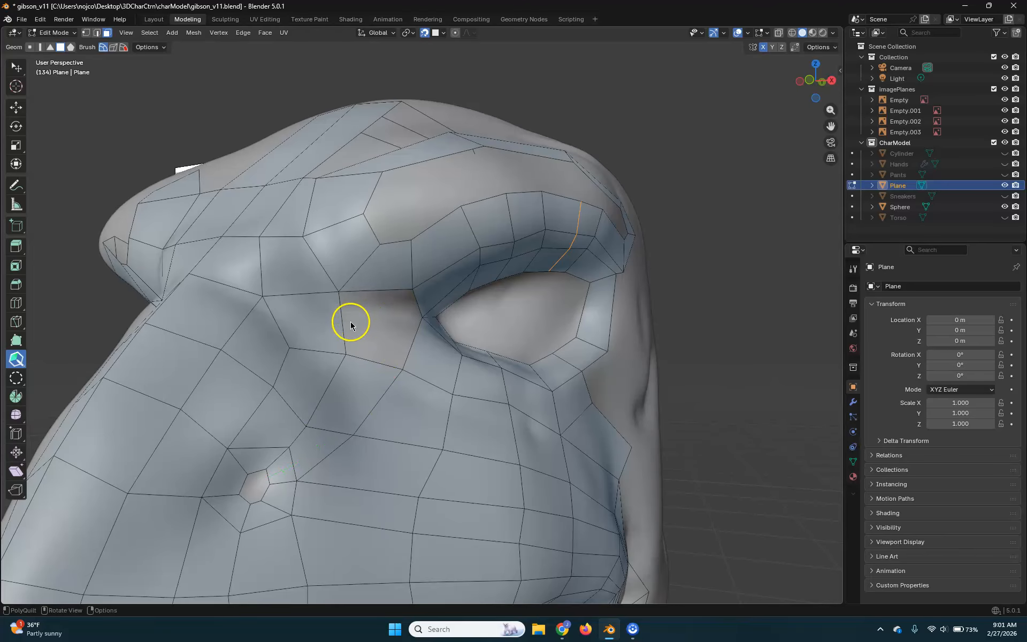
Delete the row of faces joining the inner brow and centre strip to the upper beak's rear edge
key("ctrl")
left_click(297, 277, "ctrl")
left_click(250, 268, "ctrl")
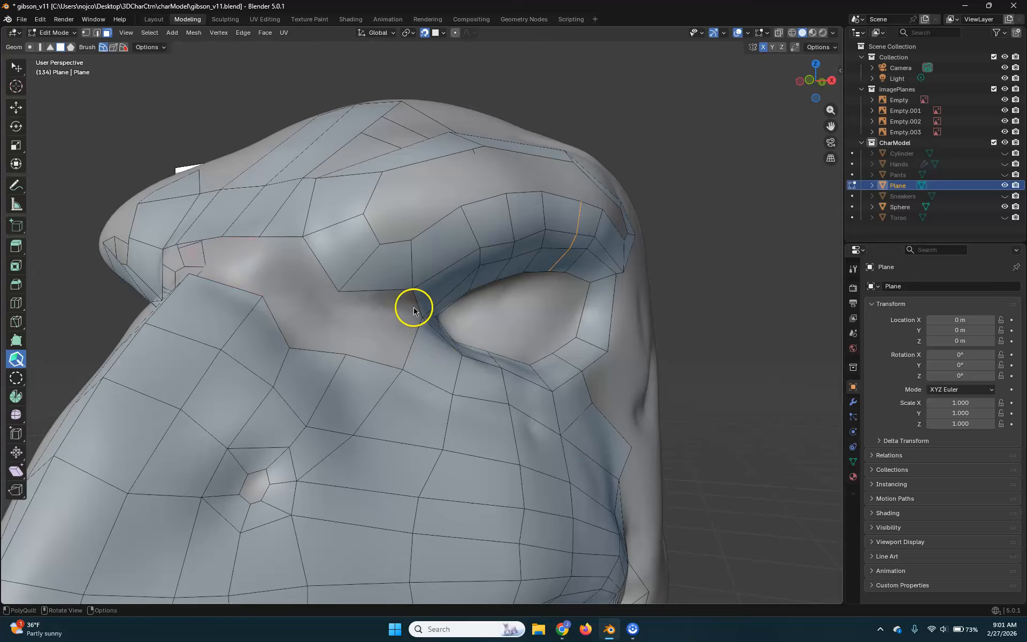
Rebuild the area between the inner eye corner, inner brow and upper beak with new quads
left_click_drag(413, 342, 378, 290)
left_click_drag(353, 327, 315, 351)
middle_click_drag(319, 298, 345, 308)
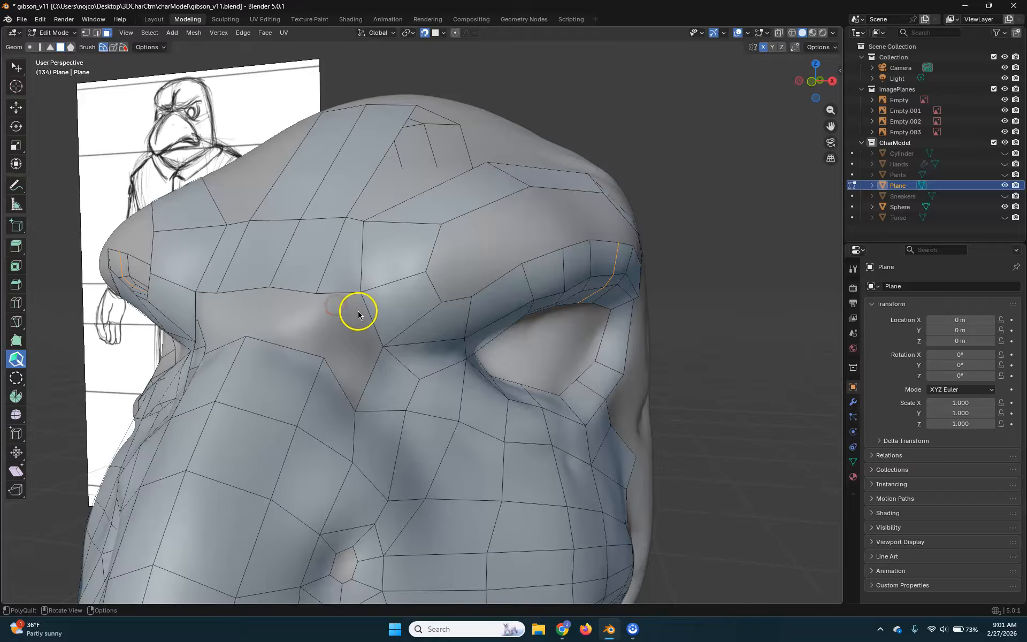
left_click_drag(368, 319, 336, 377)
middle_click_drag(387, 313, 392, 310)
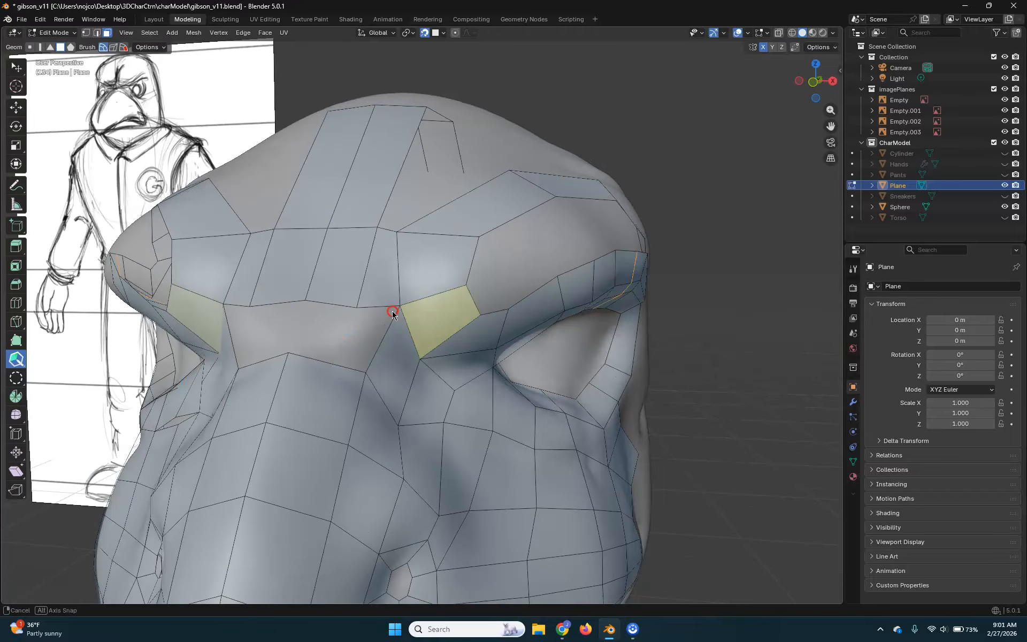
left_click(376, 276)
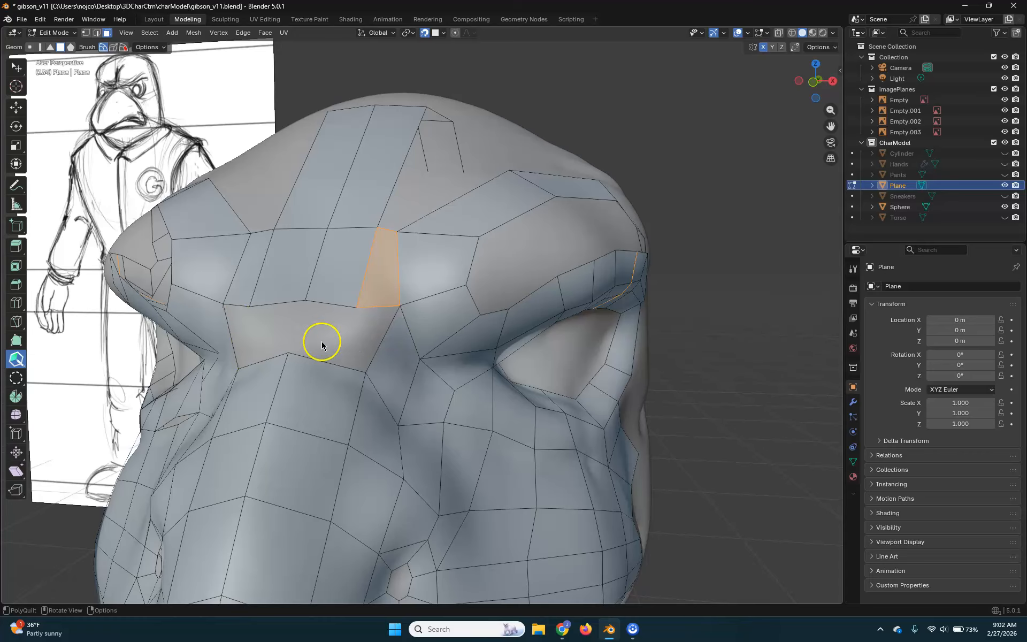
Try to merge the centre strip's lower vertex into the upper beak's rear corner vertex
left_click_drag(358, 305, 369, 370)
key("ctrl+z")
left_click_drag(358, 337, 368, 377)
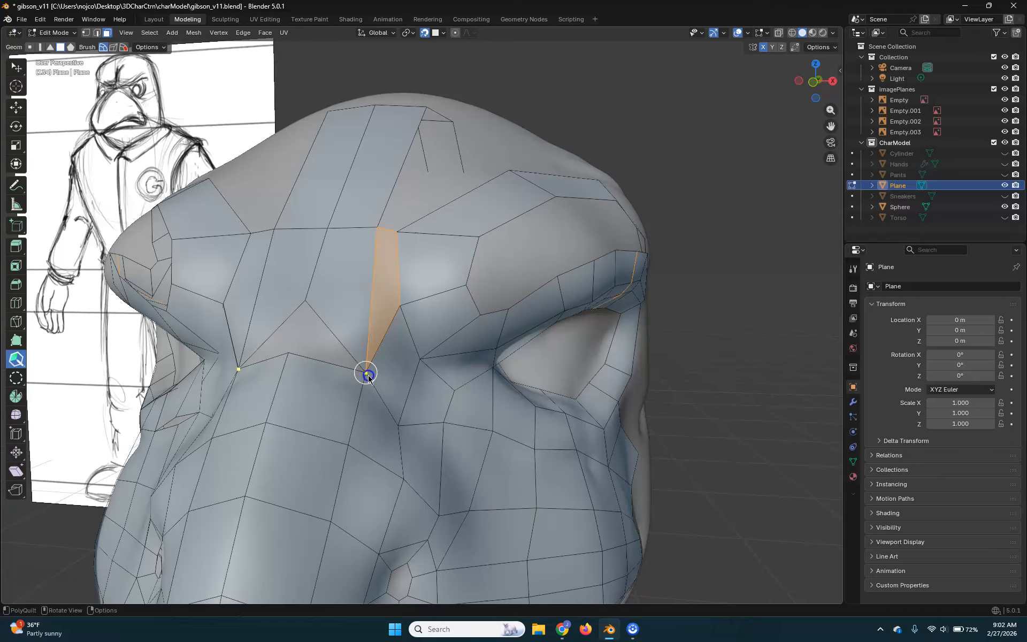
key("ctrl+z")
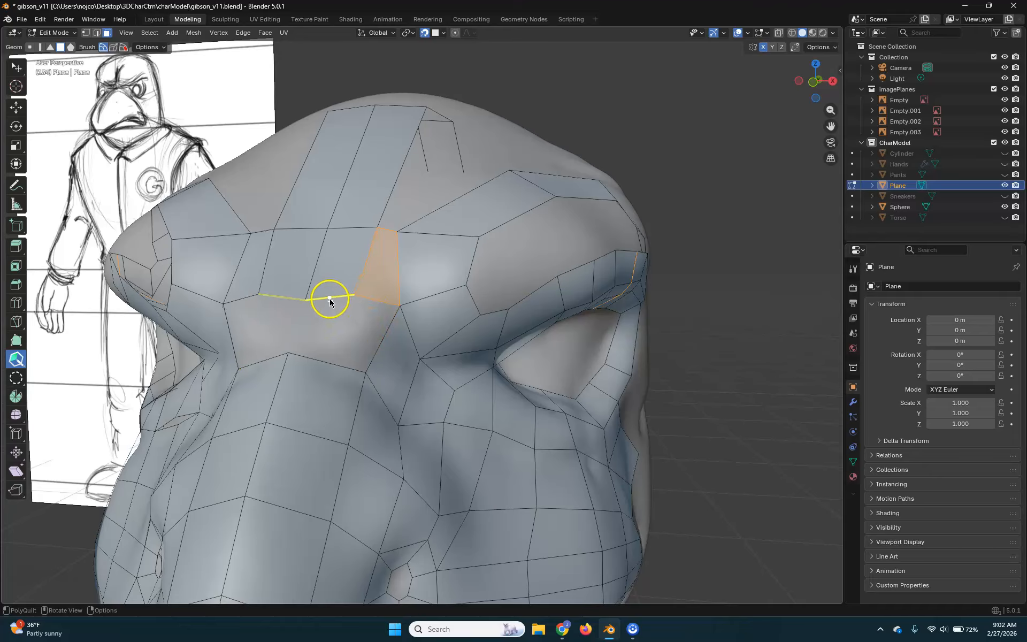
Fill the gap between the centre strip and the upper beak with quads and cut an edge loop across them
middle_click_drag(374, 366, 415, 360)
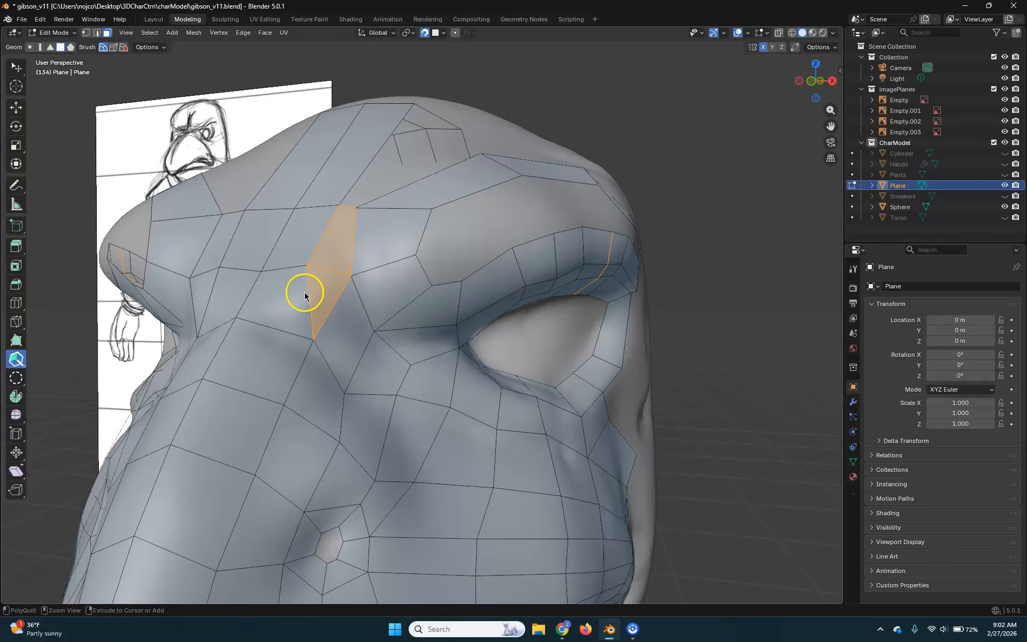
left_click_drag(308, 293, 310, 292)
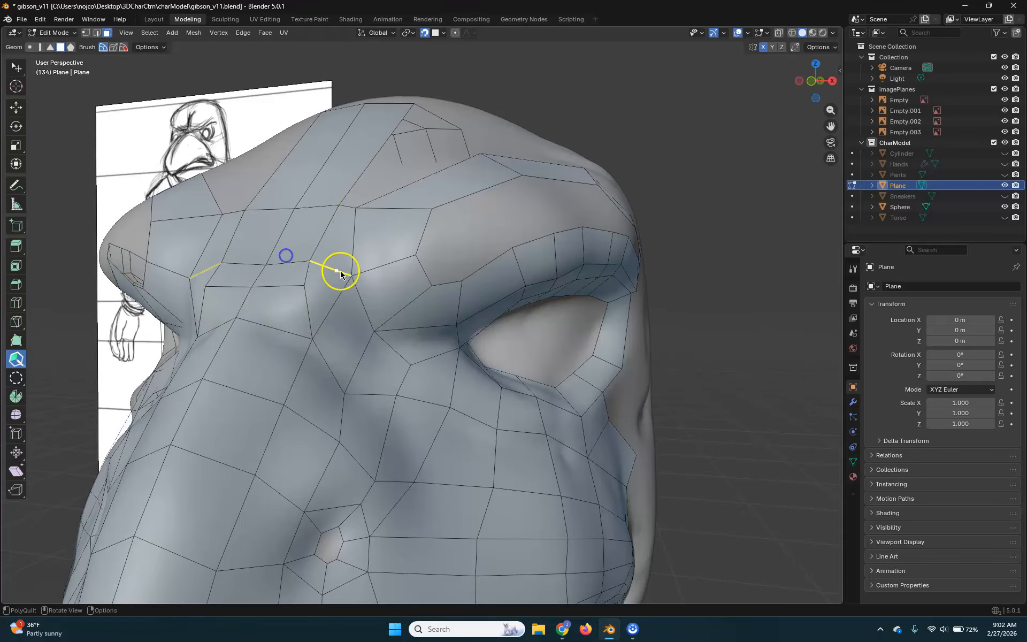
Examine the topology flow across the beak, brow, eye socket and cheek from several angles
scroll(345, 299, "down", 5)
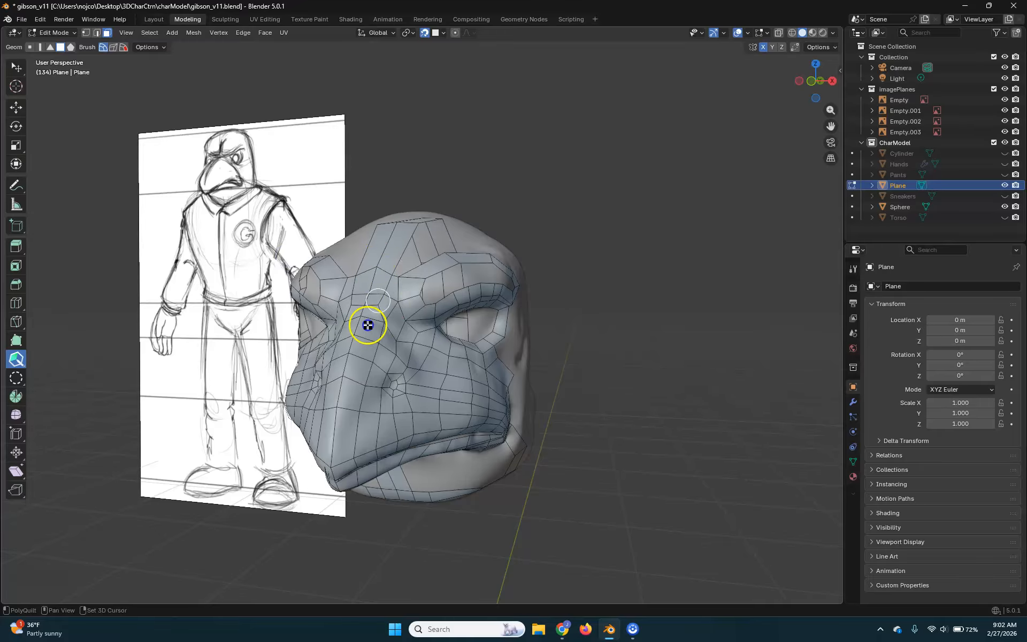
mouse_move(461, 414)
middle_mouse_down()
mouse_move(465, 404)
mouse_move(441, 410)
mouse_move(458, 408)
middle_mouse_up()
scroll(458, 408, "up", 4)
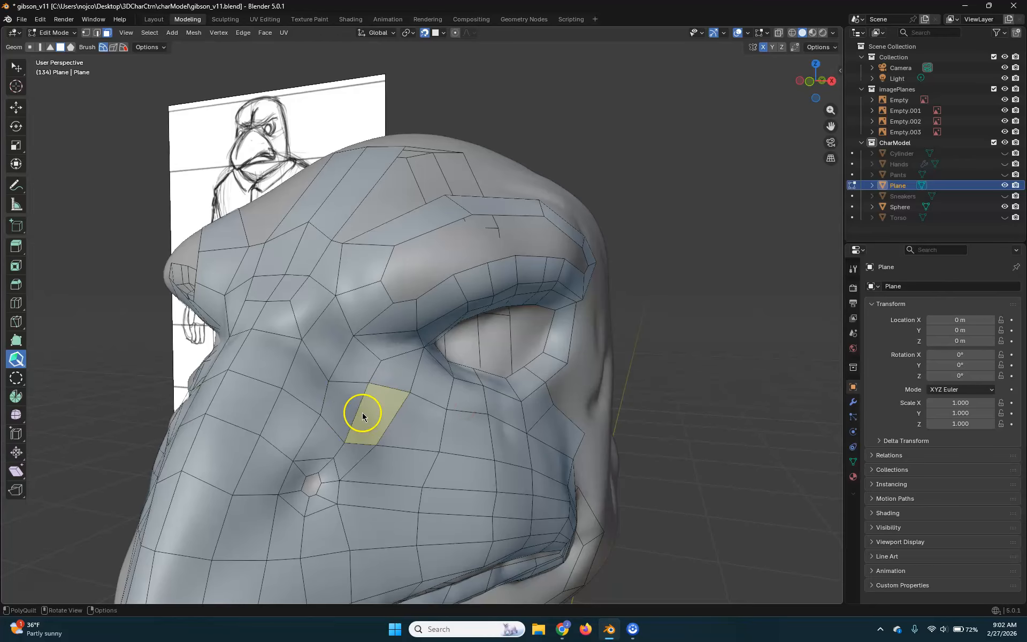
middle_click_drag(371, 367, 402, 365)
scroll(402, 365, "down", 5)
middle_click_drag(492, 362, 549, 362)
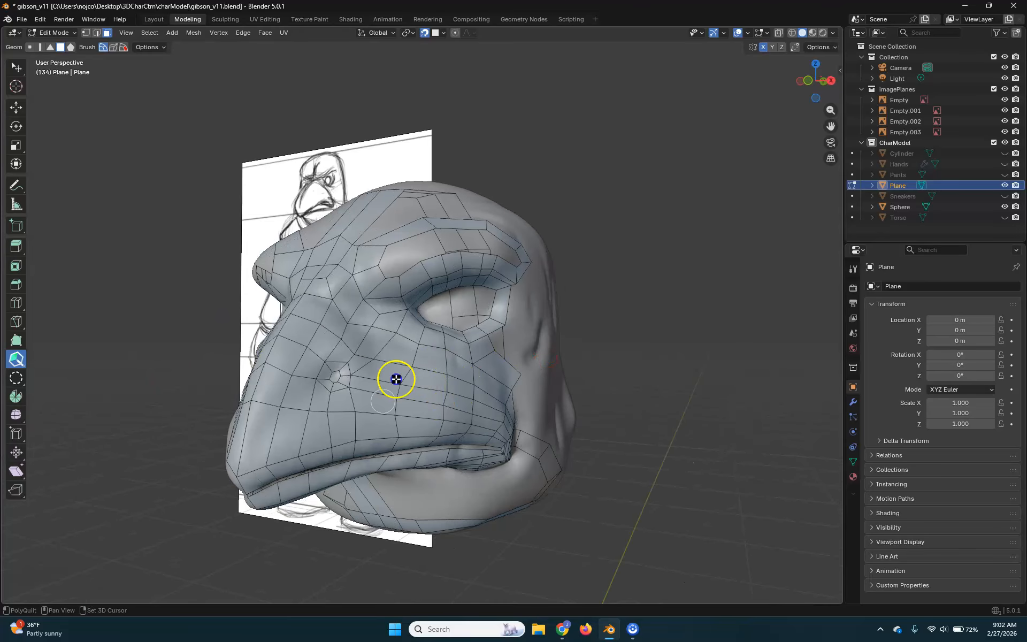
scroll(438, 368, "up", 3)
mouse_move(437, 368)
middle_mouse_down()
mouse_move(424, 298)
mouse_move(426, 359)
middle_mouse_up()
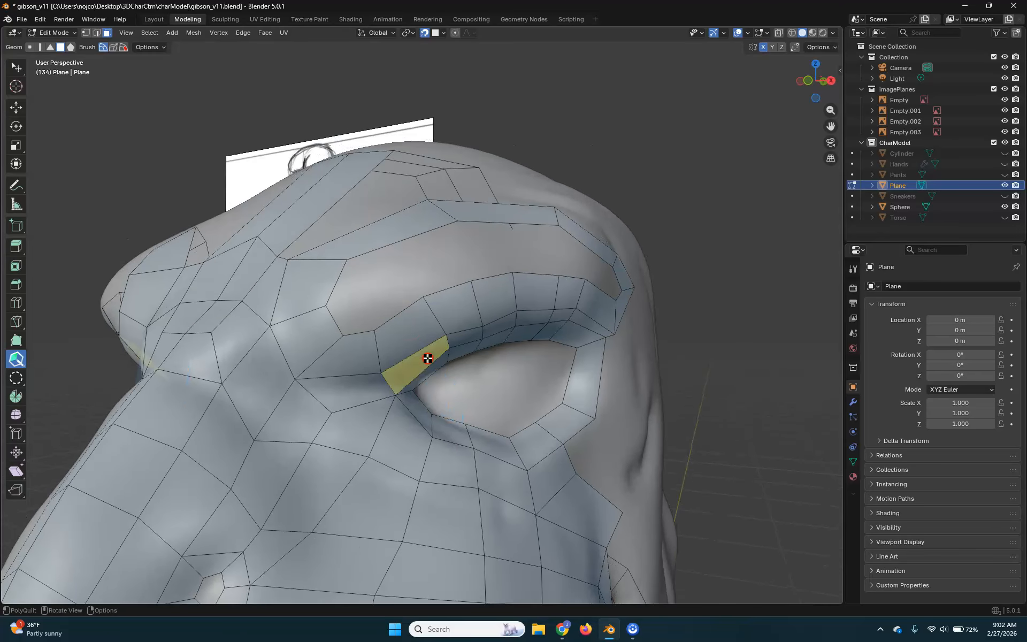
Move the inner vertex on the upper brow strip's lower edge down and fill the inner corner of the brow gap with a quad
middle_click_drag(435, 321, 419, 323)
middle_click_drag(390, 273, 436, 350, "shift")
scroll(403, 472, "up", 2)
middle_click_drag(376, 445, 391, 414, "shift")
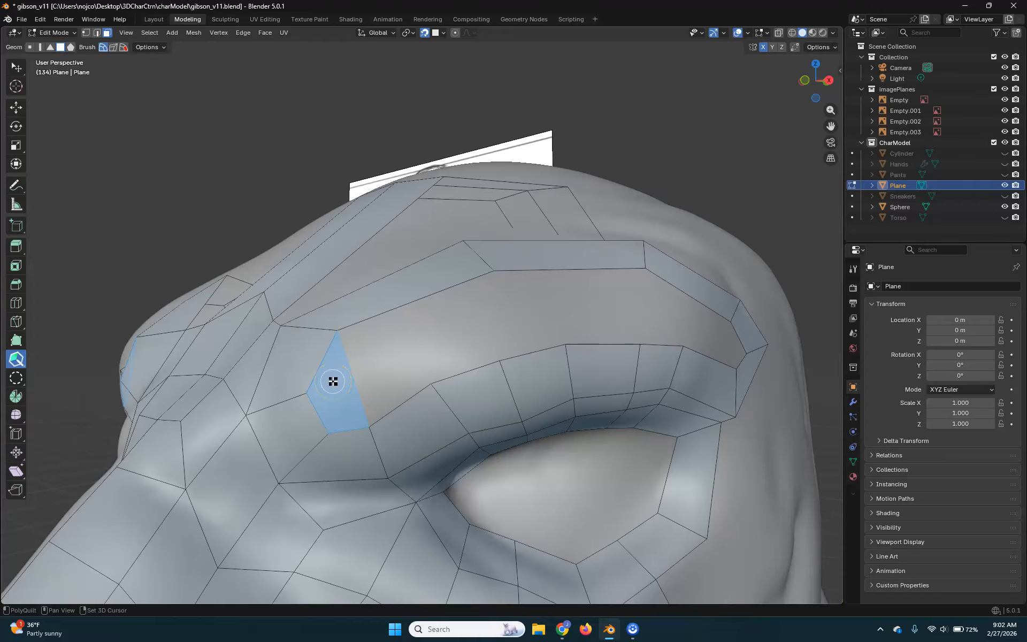
left_click(348, 340)
left_click_drag(337, 331, 335, 355)
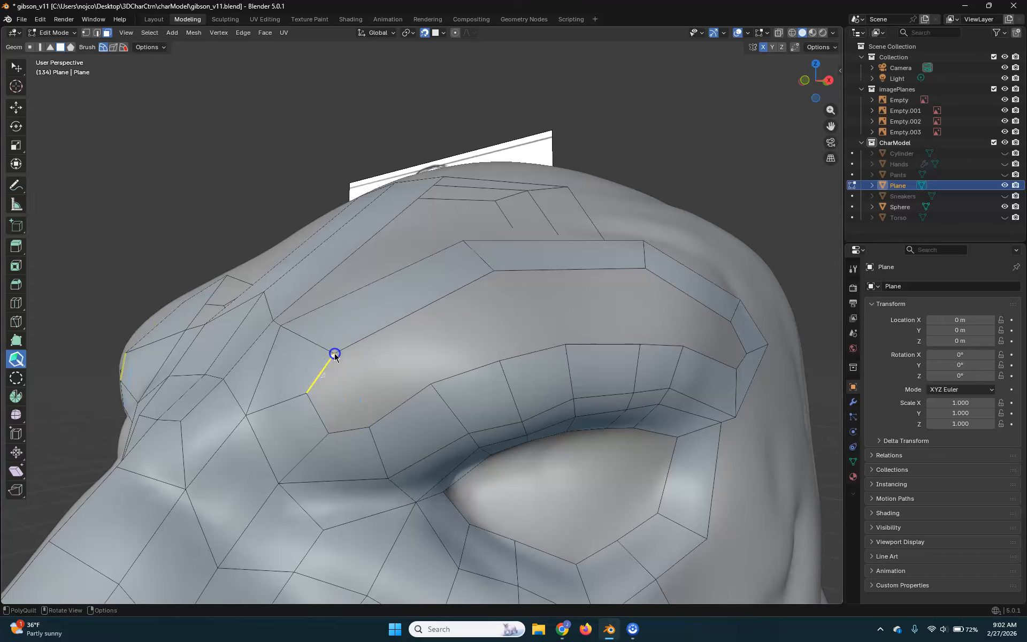
left_click(340, 408)
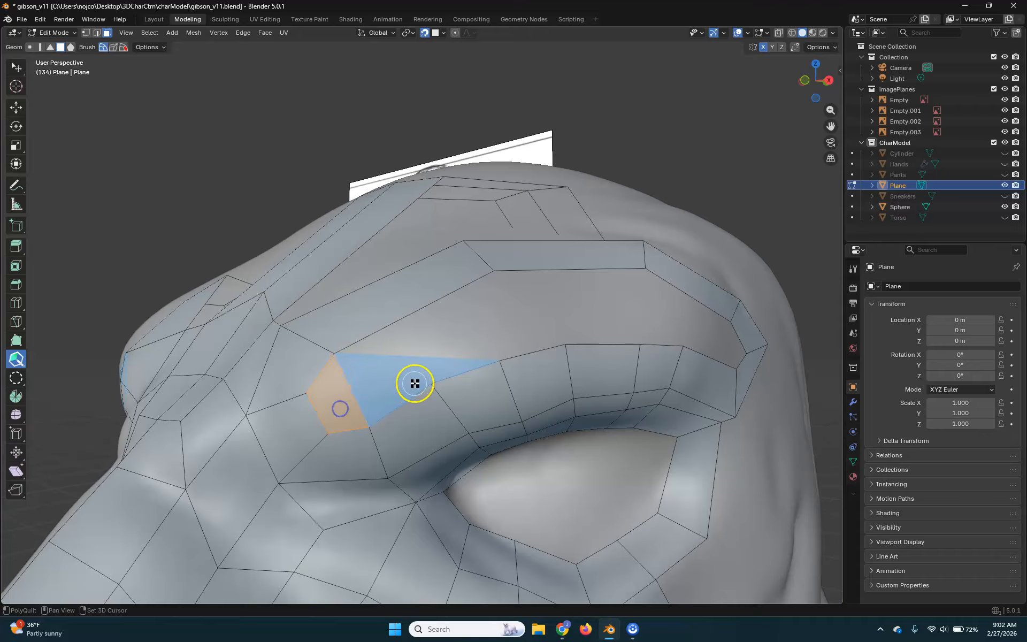
Cut and slide cross edges on the upper brow strip to match the socket ring, filling the inner half of the brow gap with quads
left_click(402, 321)
left_click(379, 354)
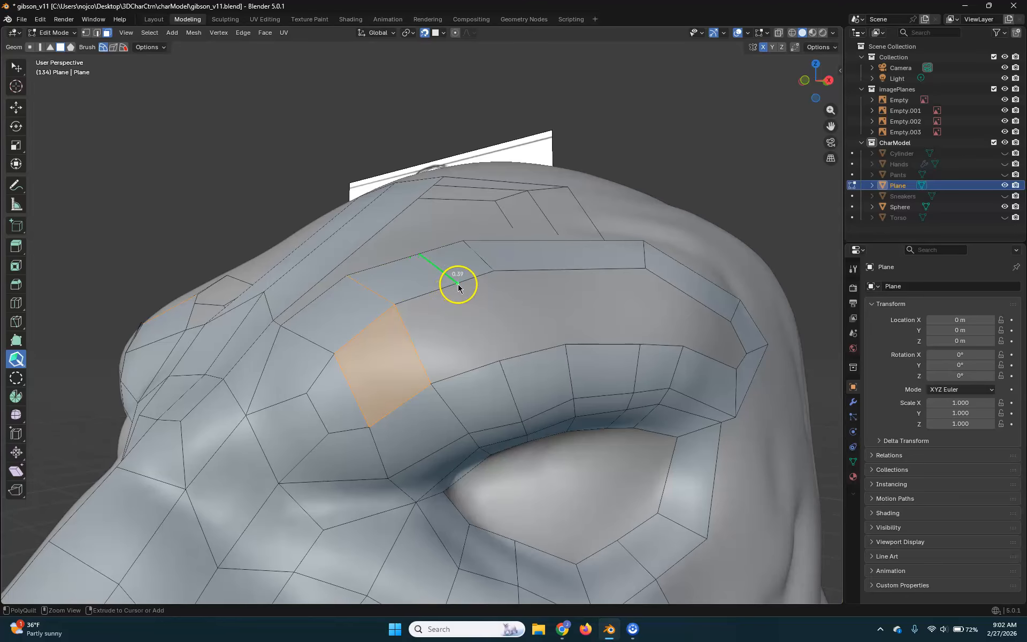
left_click_drag(481, 257, 460, 263)
left_click(455, 349)
left_click(550, 273, "ctrl")
middle_click_drag(559, 355, 537, 357)
left_click(419, 338)
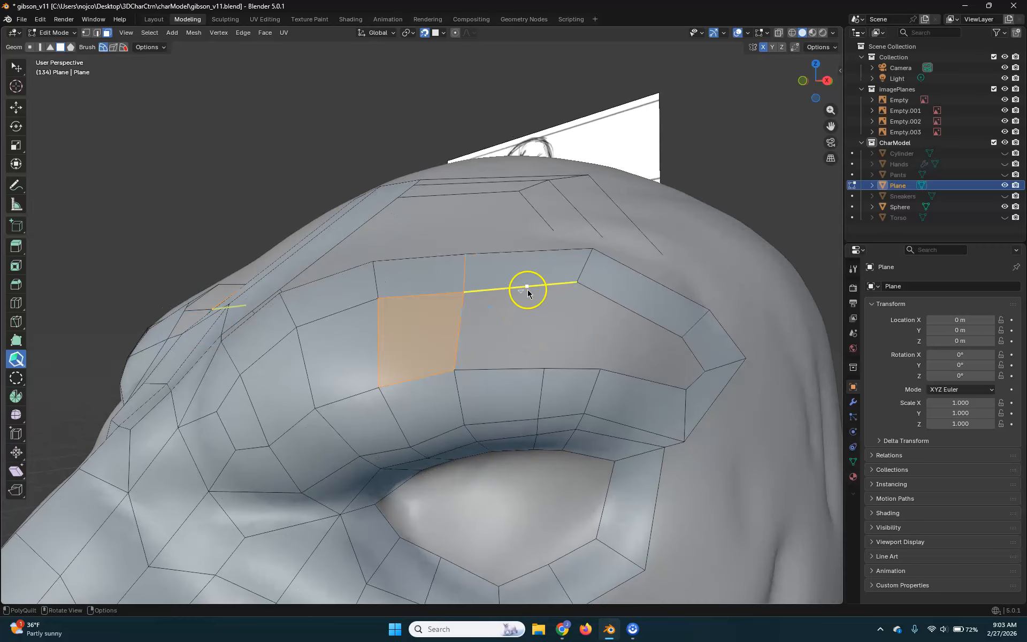
Align the upper brow strip's outer cross edges with the socket ring and fill the outer part of the brow gap with faces
left_click(545, 284, "ctrl")
left_click(503, 349, "shift")
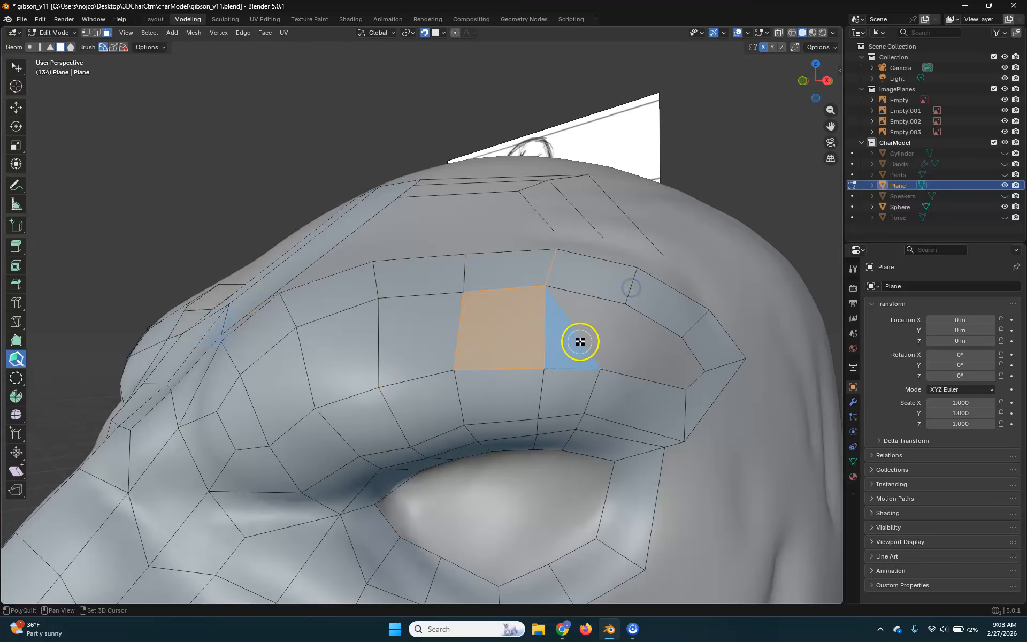
middle_click_drag(596, 356, 566, 358)
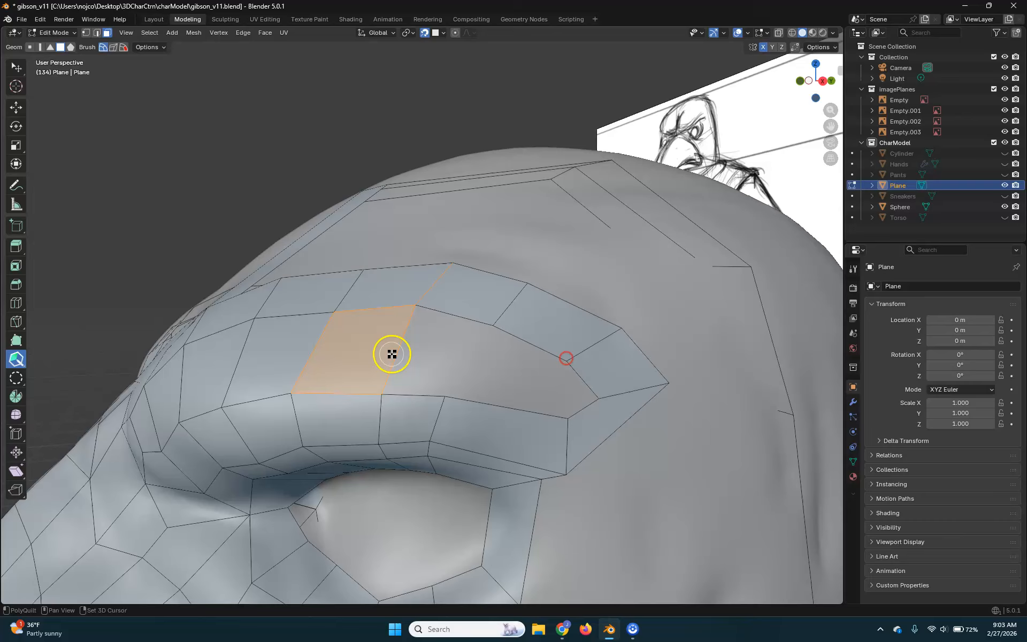
left_click(447, 348, "shift")
left_click(522, 367, "shift")
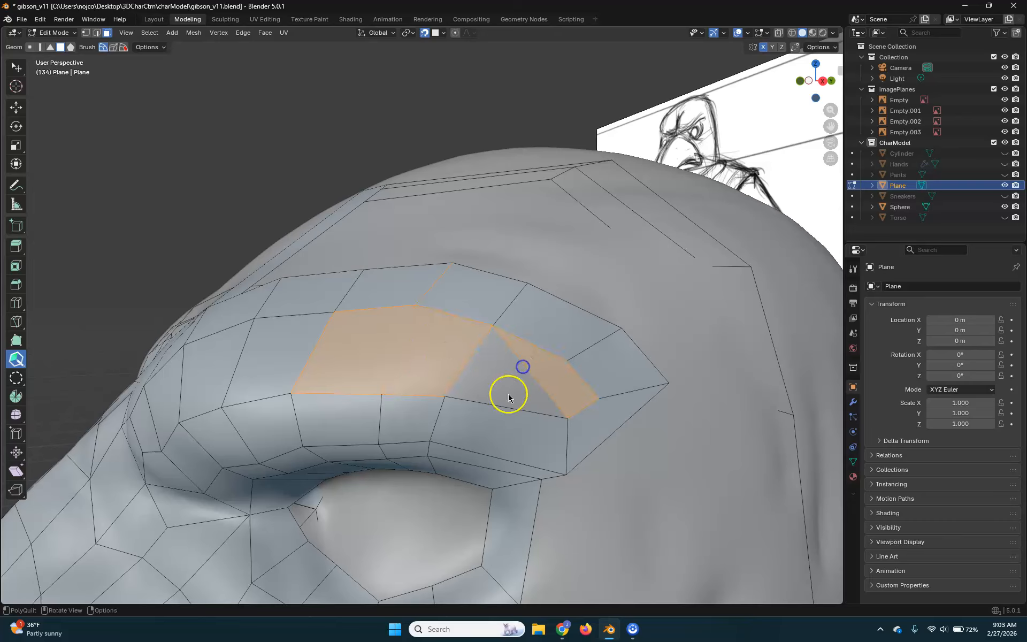
Undo the last outer brow fill, remove the cross edge at the brow ring's outer tip and pull the remaining outer corners outward
key("ctrl+z")
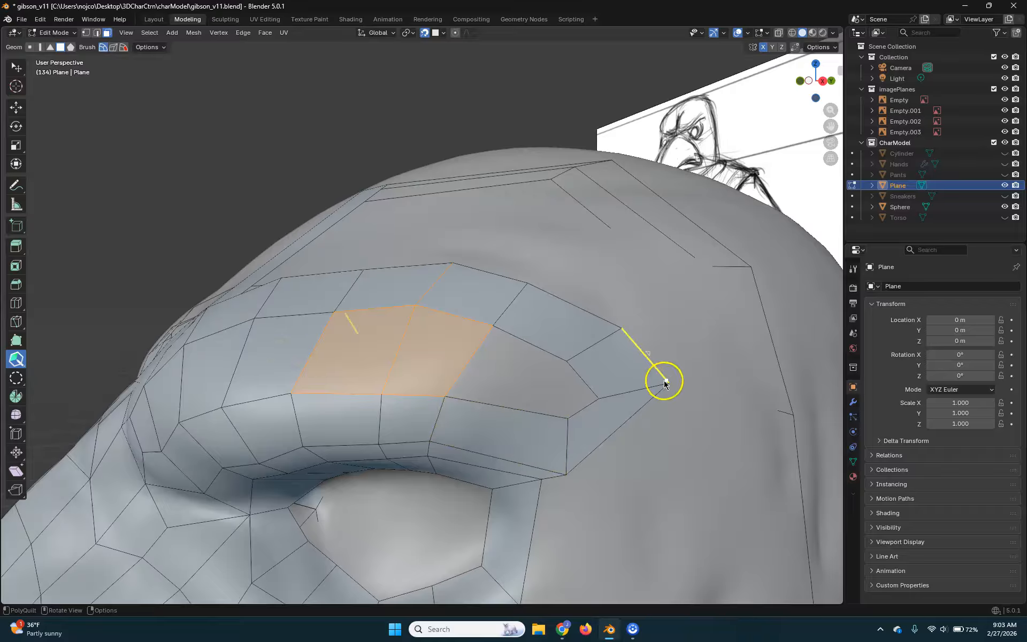
left_click_drag(665, 385, 659, 401)
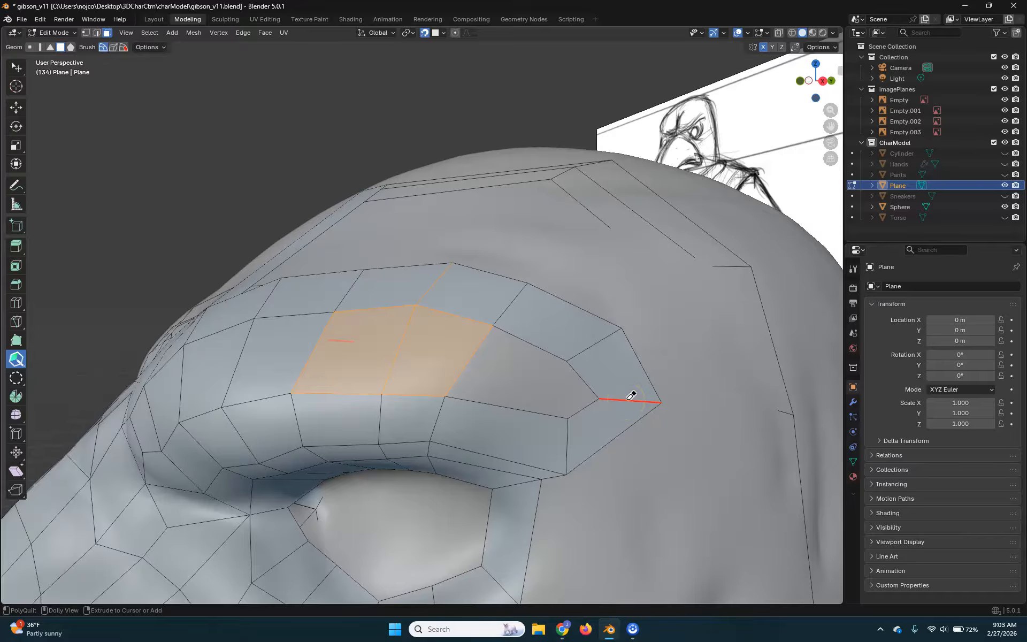
middle_click_drag(631, 395, 535, 394)
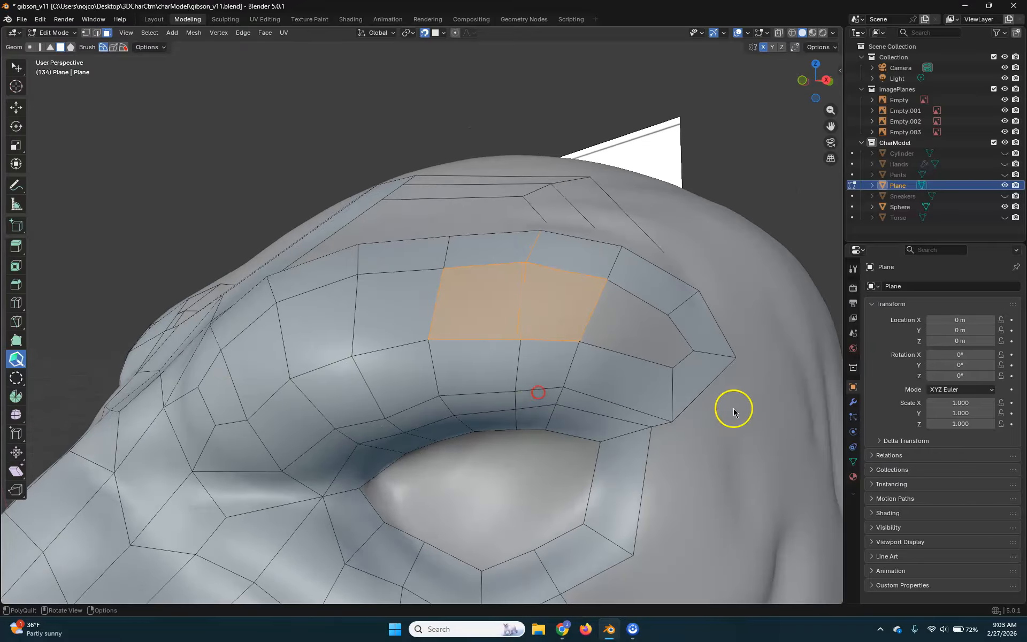
mouse_move(708, 353)
left_mouse_down()
mouse_move(731, 346)
mouse_move(735, 361)
mouse_move(693, 348)
left_mouse_up()
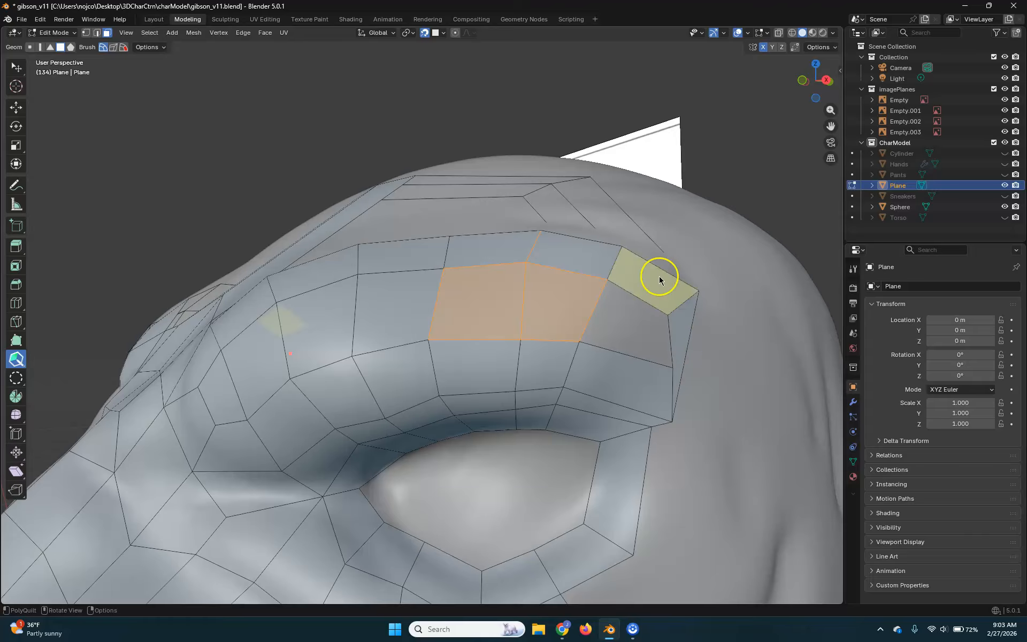
left_click_drag(698, 291, 730, 332)
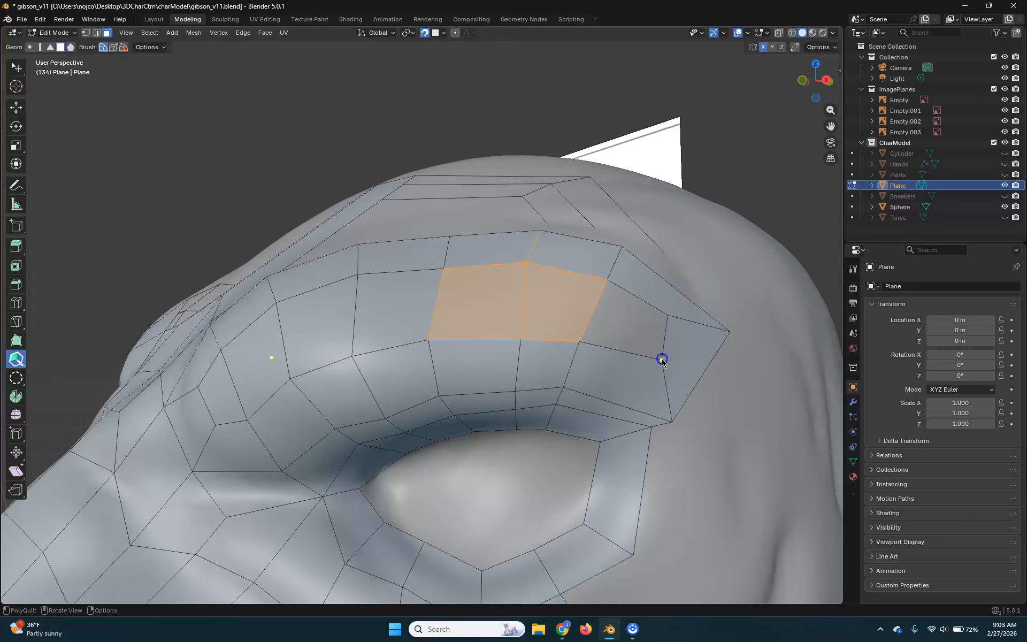
left_click_drag(671, 422, 696, 423)
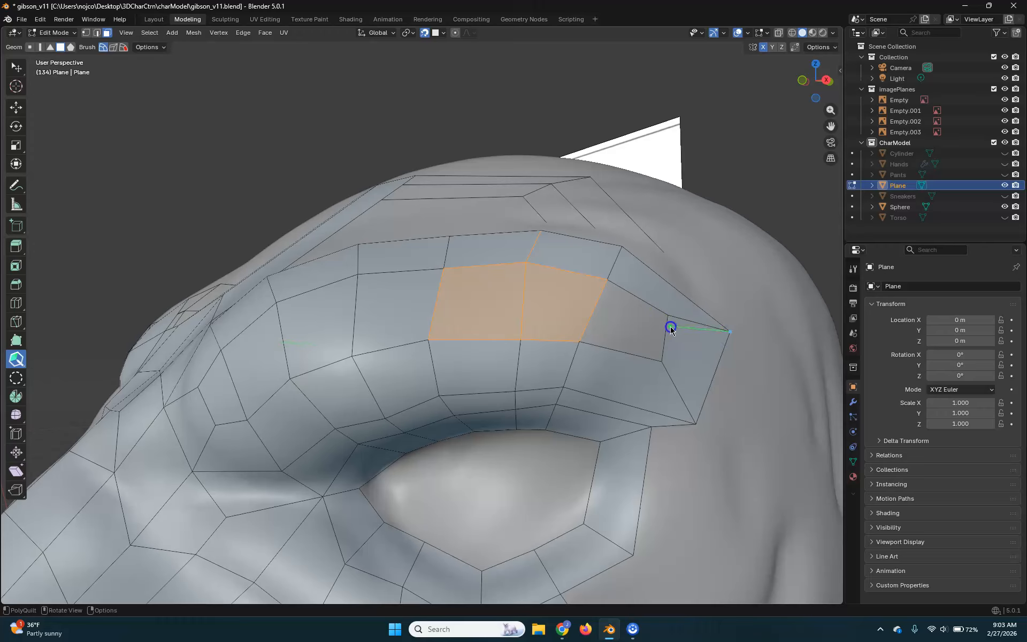
Adjust the inner vertex at the brow ring's outer end and close the remaining brow gap with a quad
right_click(736, 325)
left_click(697, 224)
right_click(721, 318)
left_click(757, 145)
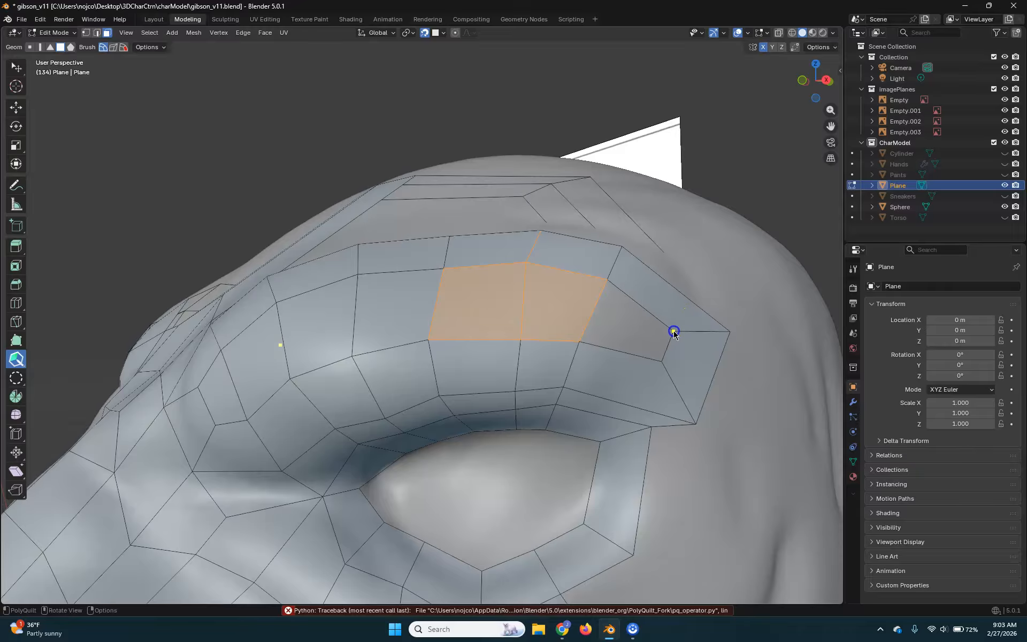
middle_click_drag(669, 354, 641, 357)
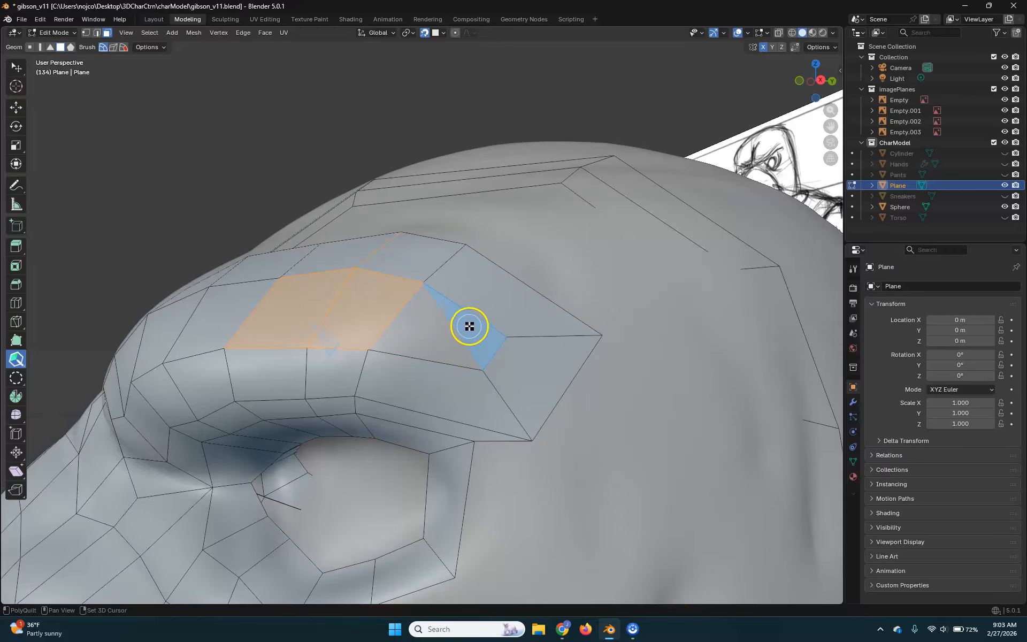
mouse_move(561, 436)
middle_mouse_down()
mouse_move(474, 452)
mouse_move(626, 431)
mouse_move(541, 426)
mouse_move(651, 438)
mouse_move(555, 425)
middle_mouse_up()
scroll(555, 425, "down", 3)
middle_click_drag(491, 457, 561, 422)
scroll(561, 422, "up", 3)
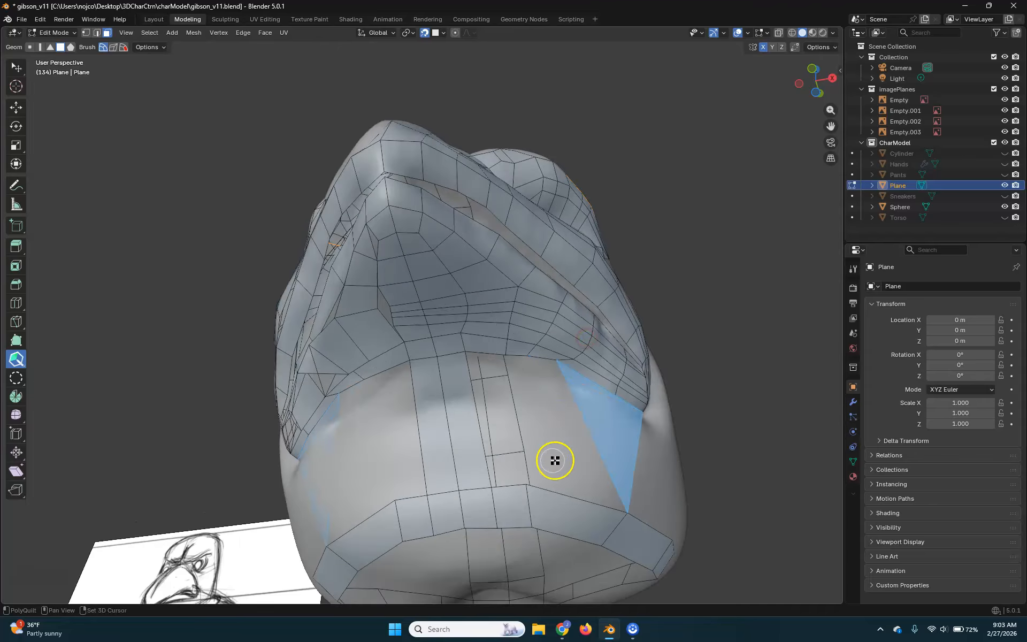
middle_click_drag(656, 428, 580, 470)
middle_click_drag(647, 294, 667, 339)
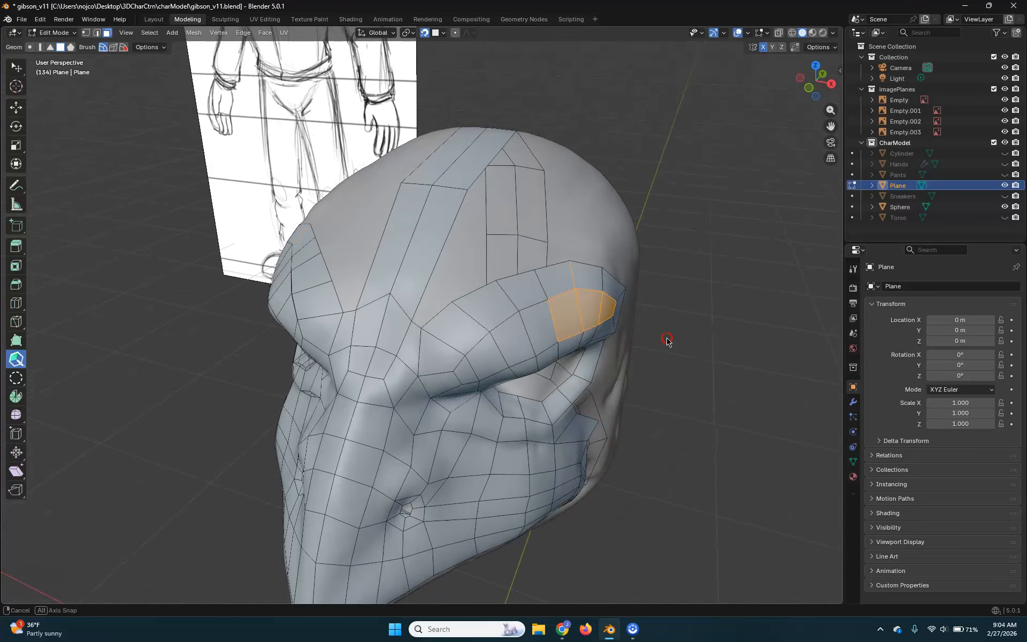
Fill the notch between the central forehead strip and the inner brow, and cut a cross edge through the strip just above it
left_click(428, 280, "ctrl")
left_click(432, 301, "shift")
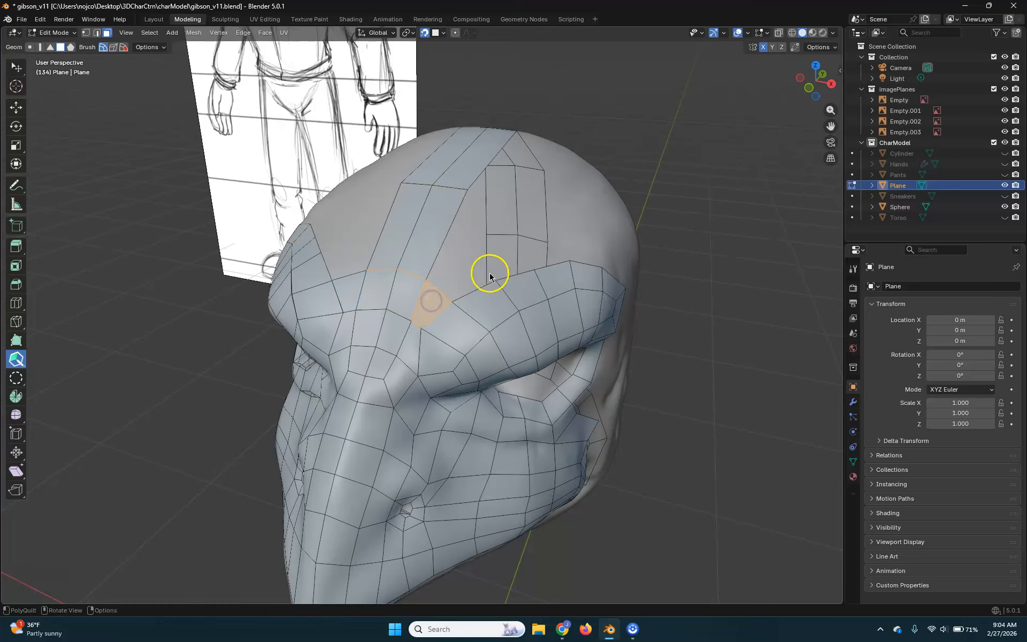
middle_click_drag(490, 276, 488, 285)
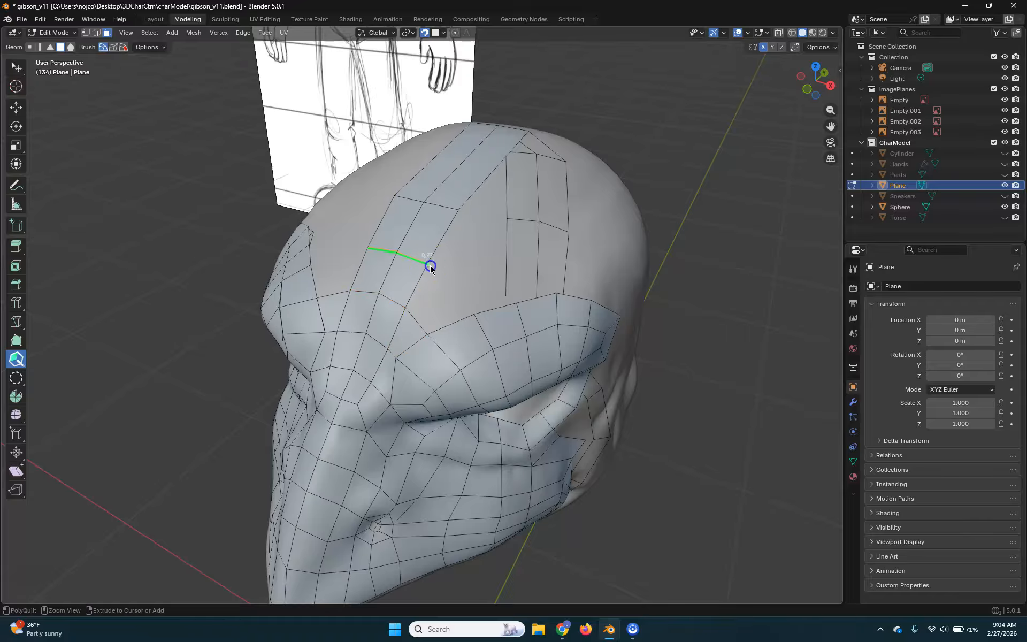
middle_click_drag(431, 321, 445, 357)
scroll(445, 357, "up", 1)
middle_click_drag(294, 351, 379, 357)
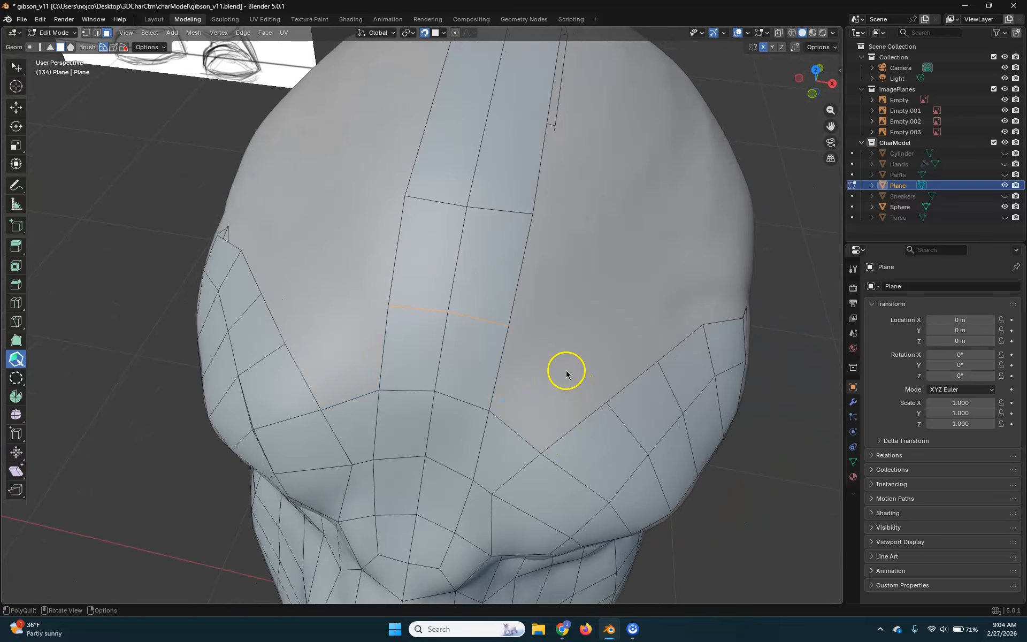
Fill the gap between the forehead strip's new cross edge and the upper inner brow with a quad
left_click(557, 354)
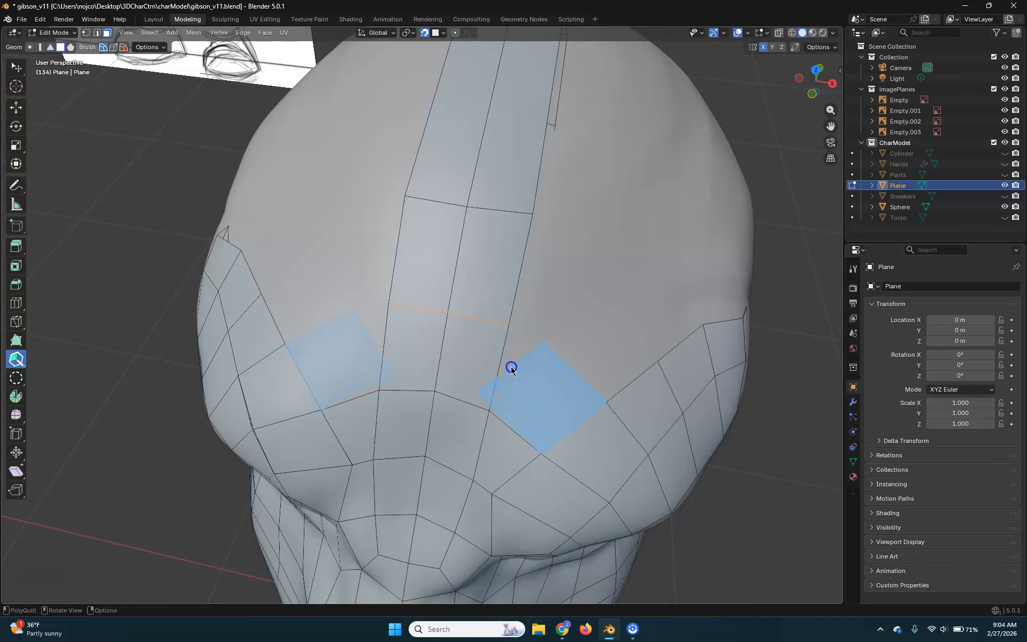
middle_click_drag(600, 470, 568, 389)
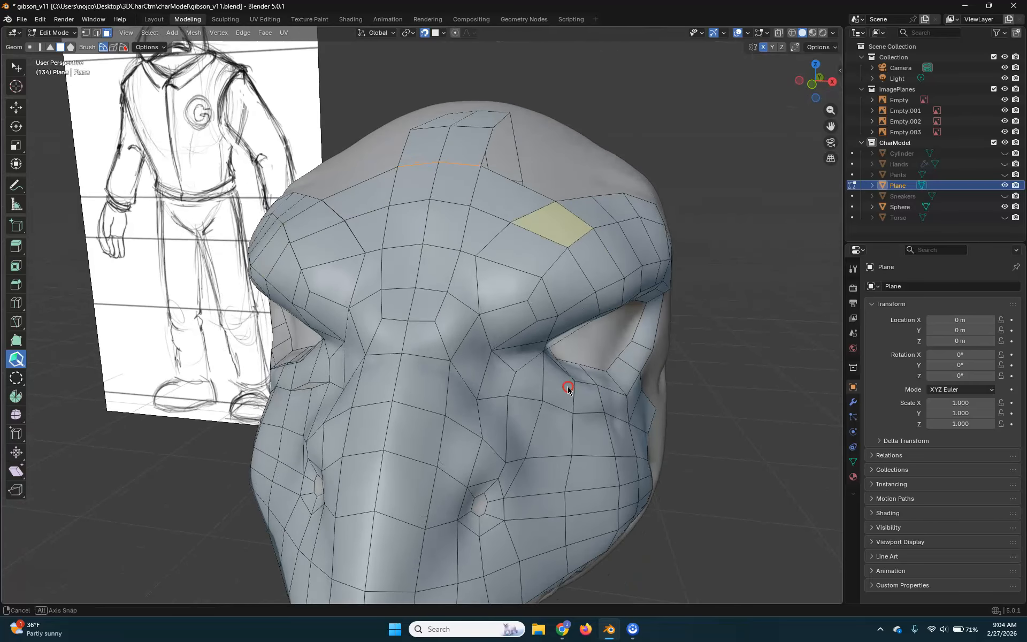
middle_click_drag(569, 261, 580, 317)
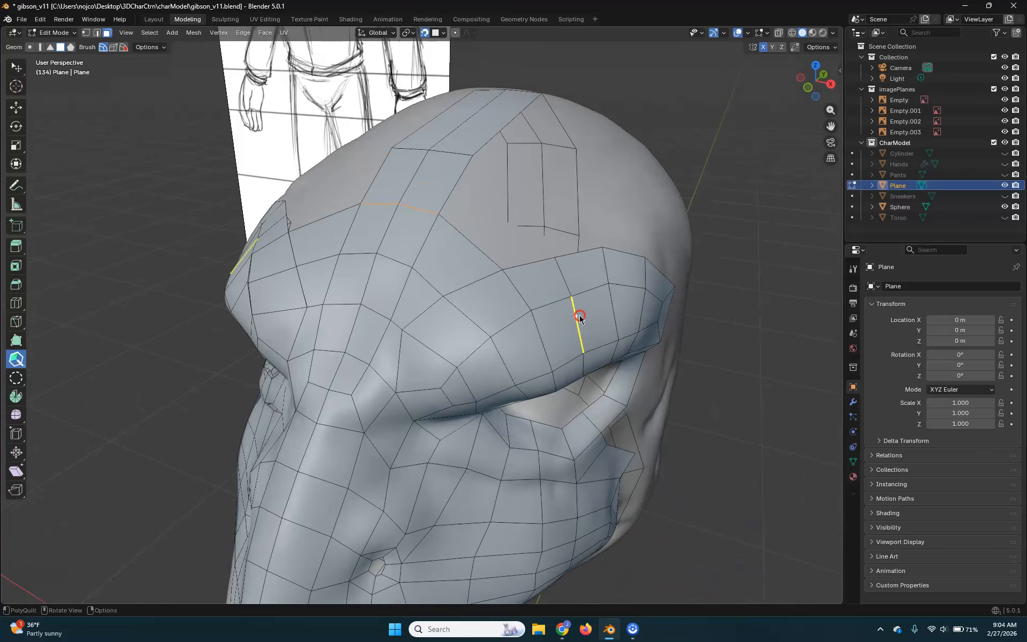
middle_click_drag(468, 268, 543, 319)
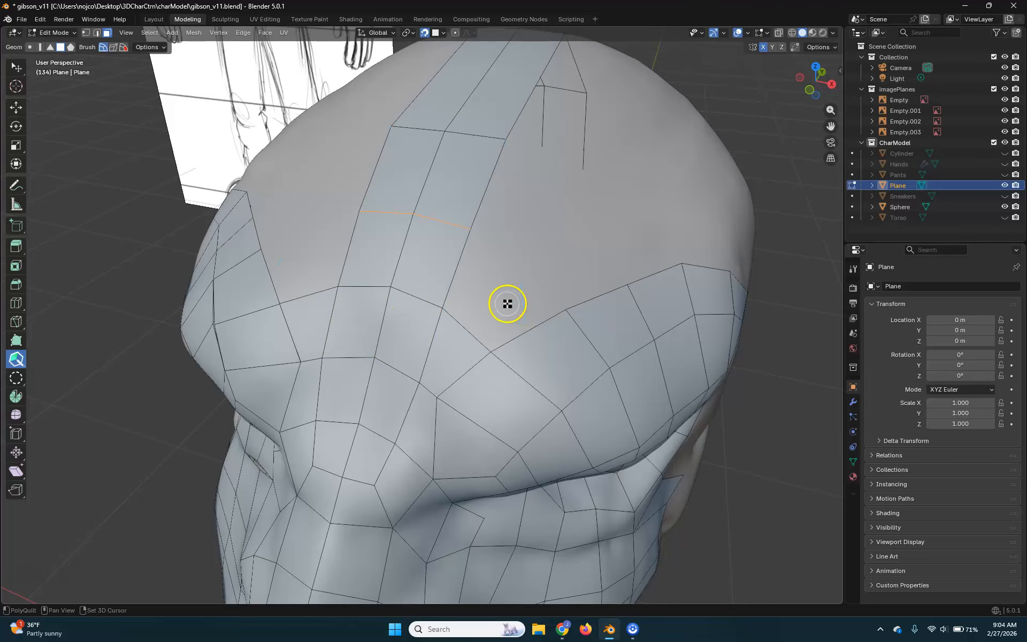
middle_click_drag(514, 316, 517, 338)
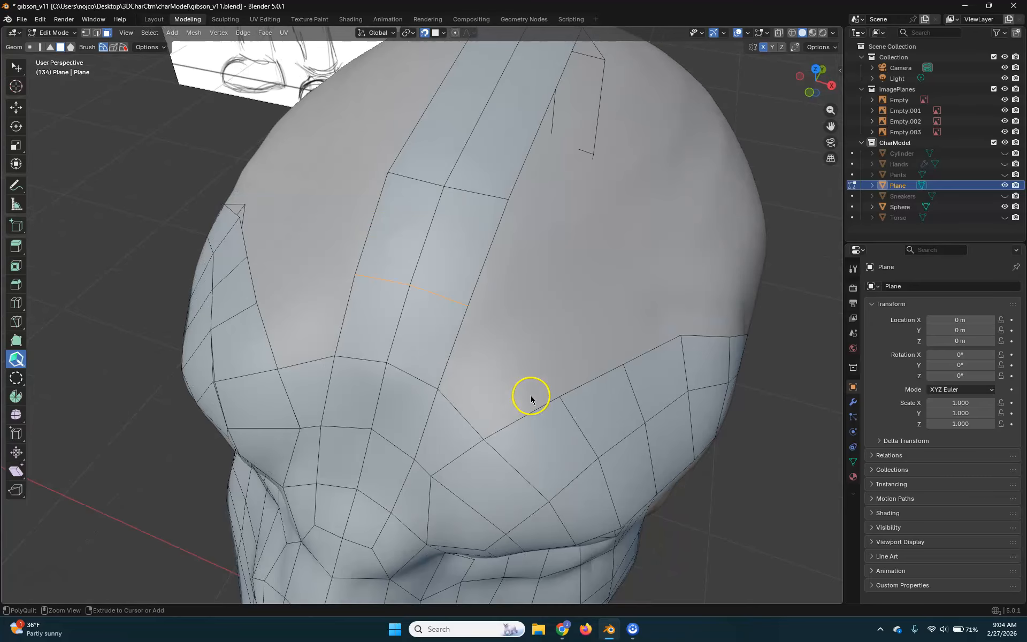
middle_click_drag(629, 385, 542, 409)
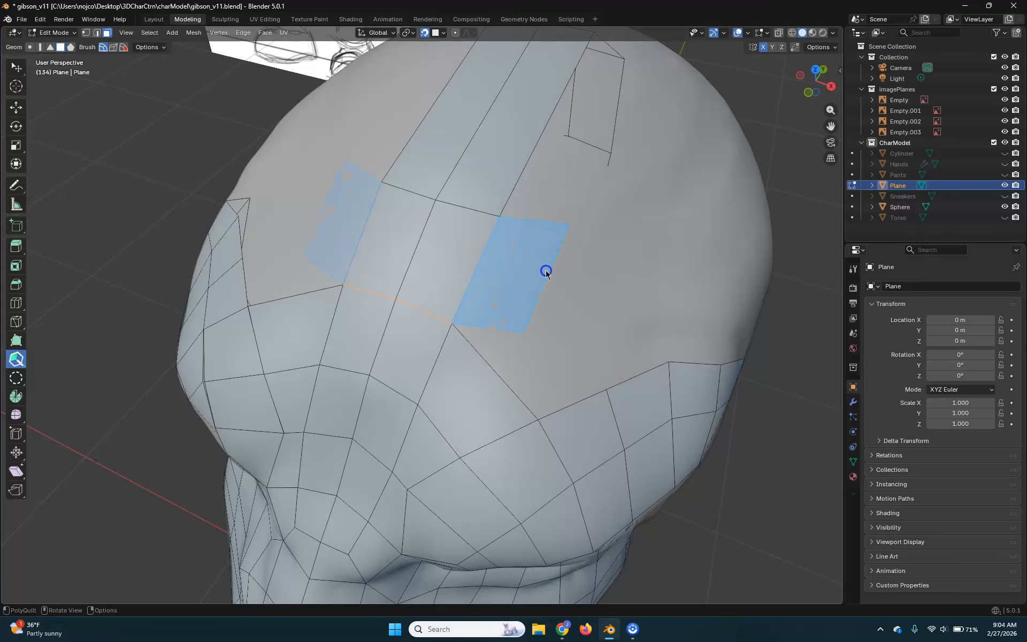
Extend a quad outward from the forehead strip's side, join it to the brow with another quad, and reposition its upper outer corner
left_click_drag(587, 262, 582, 319)
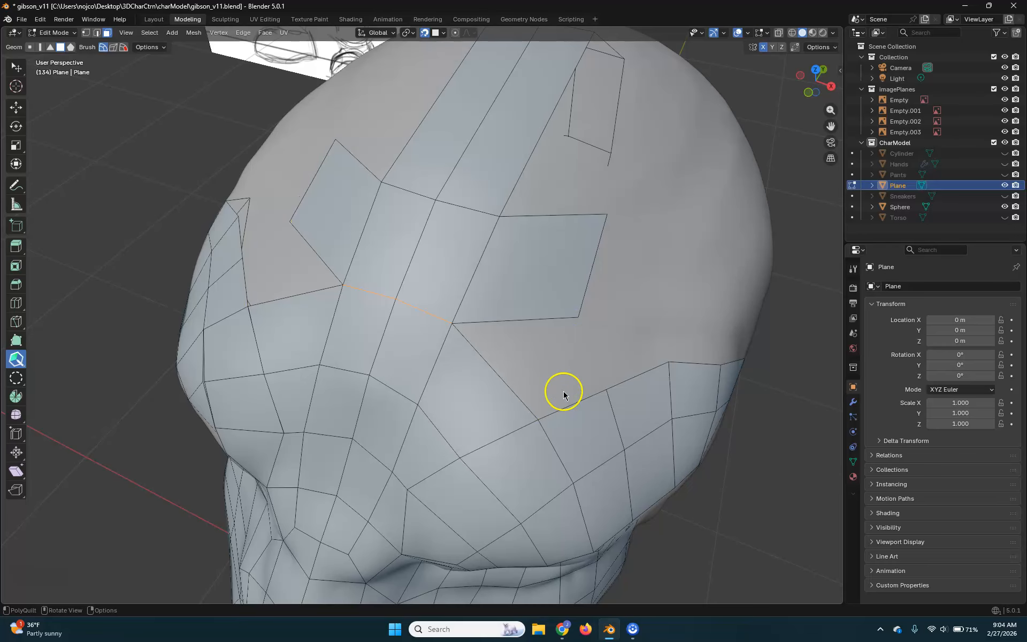
left_click(548, 362, "shift")
middle_click_drag(570, 394, 589, 359)
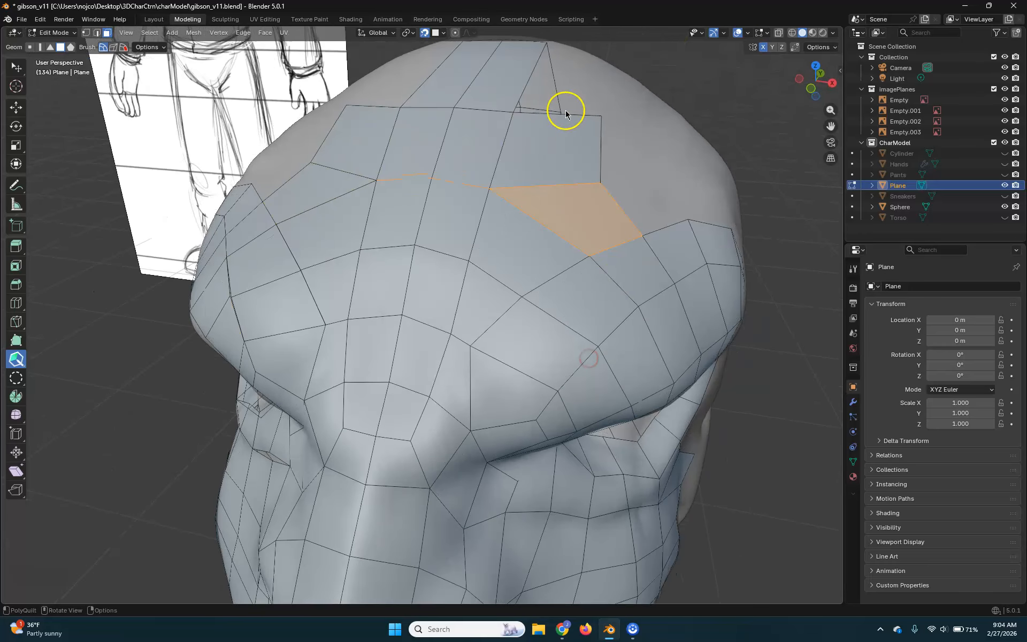
middle_click_drag(651, 190, 522, 349)
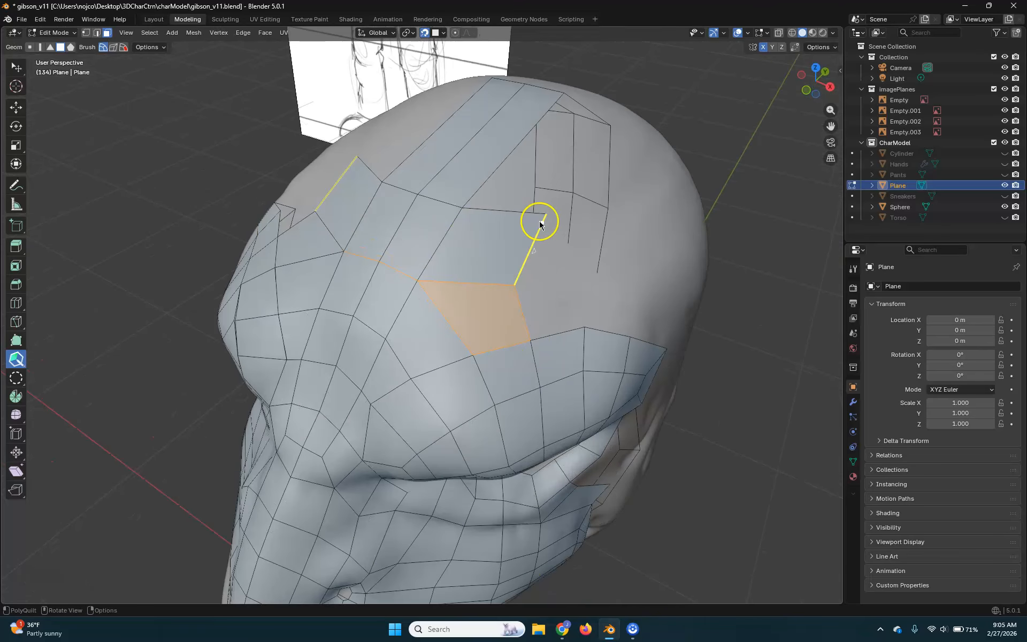
left_click_drag(546, 215, 539, 244)
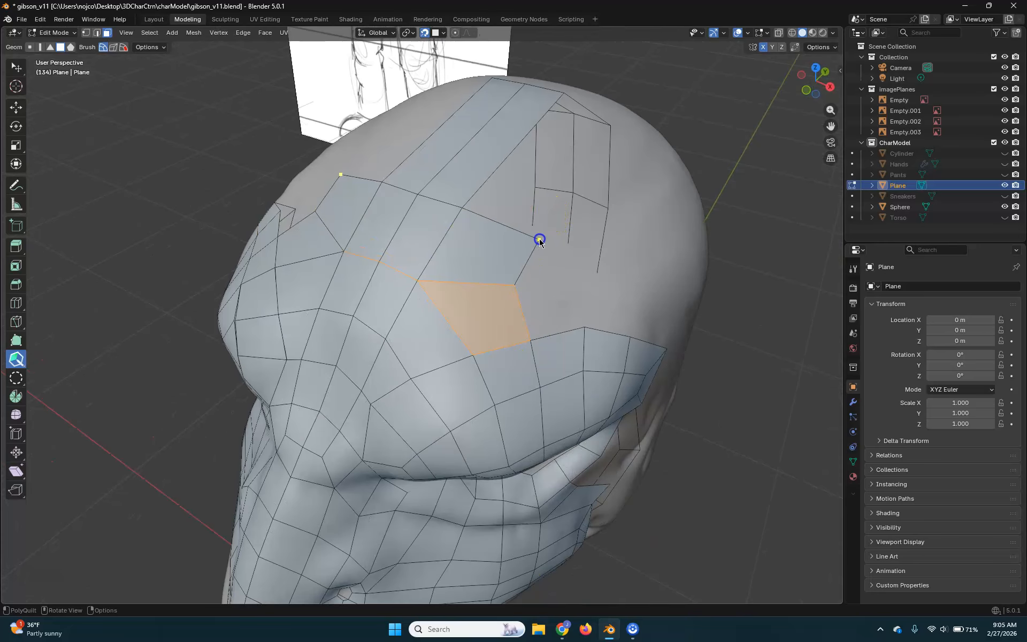
Cut a cross edge farther back on the central head strip and extend two more evenly shaped quads along its side
middle_click_drag(557, 241, 511, 242)
left_click(462, 188)
left_click(519, 155)
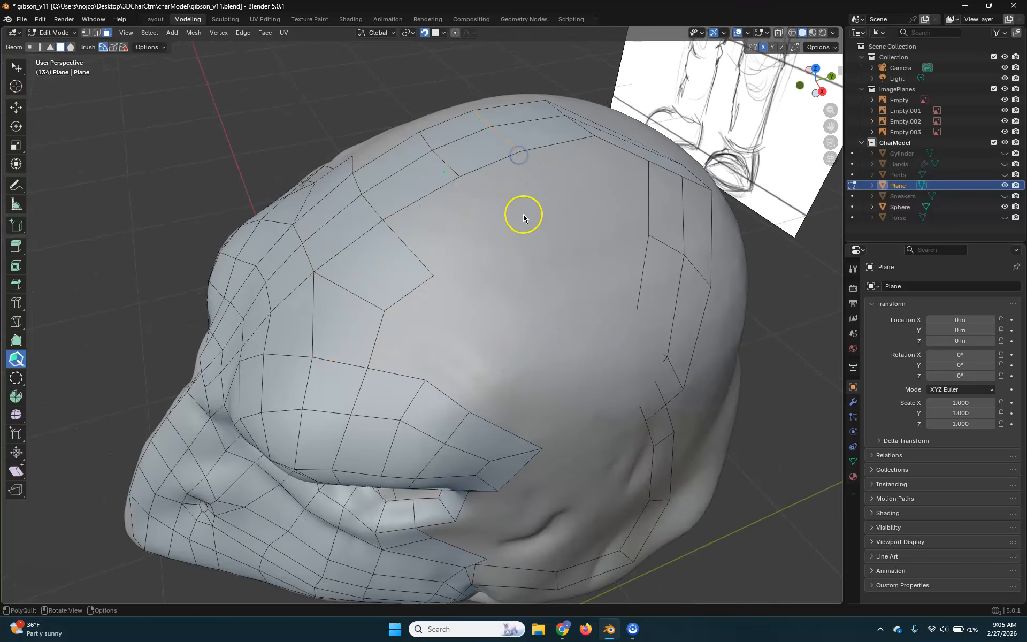
middle_click_drag(524, 214, 467, 234)
left_click_drag(429, 191, 436, 202)
left_click_drag(479, 236, 482, 236)
middle_click_drag(560, 256, 539, 264)
left_click_drag(468, 186, 468, 186)
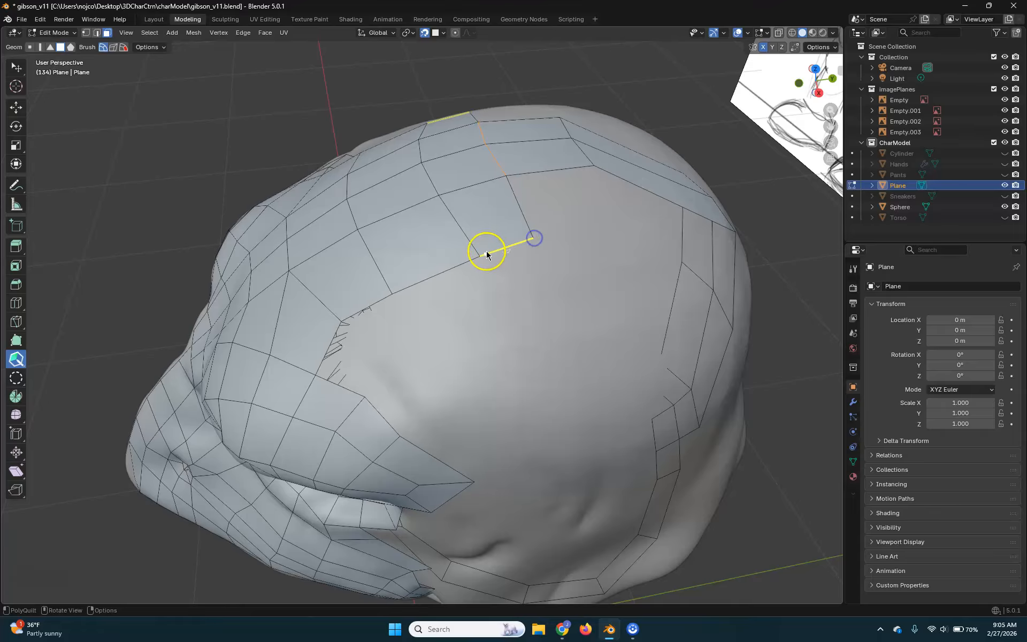
left_click_drag(477, 252, 468, 251)
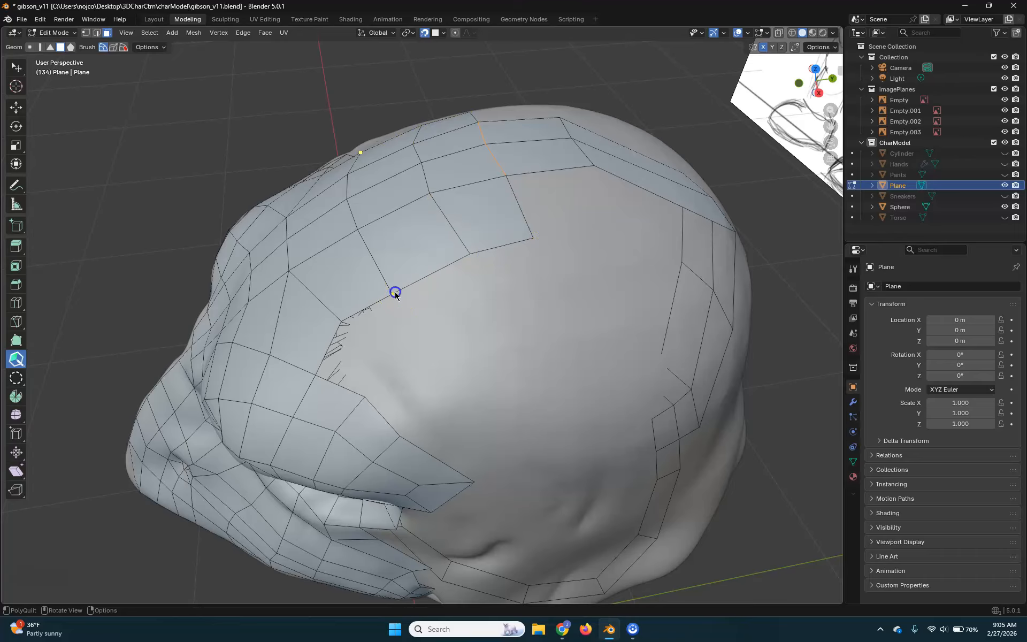
Cut cross edges through the central chin strip and add a quad beside it along the lower beak's rear edge
middle_click_drag(390, 290, 500, 389)
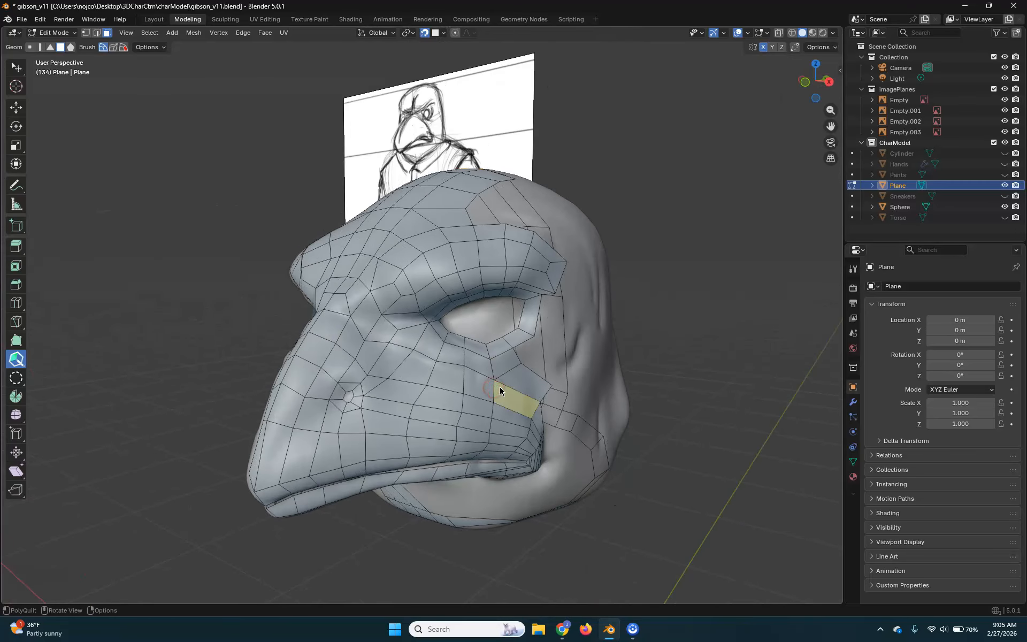
mouse_move(588, 278)
middle_mouse_down()
mouse_move(786, 268)
mouse_move(669, 282)
mouse_move(551, 275)
middle_mouse_up()
middle_click_drag(436, 447, 493, 385)
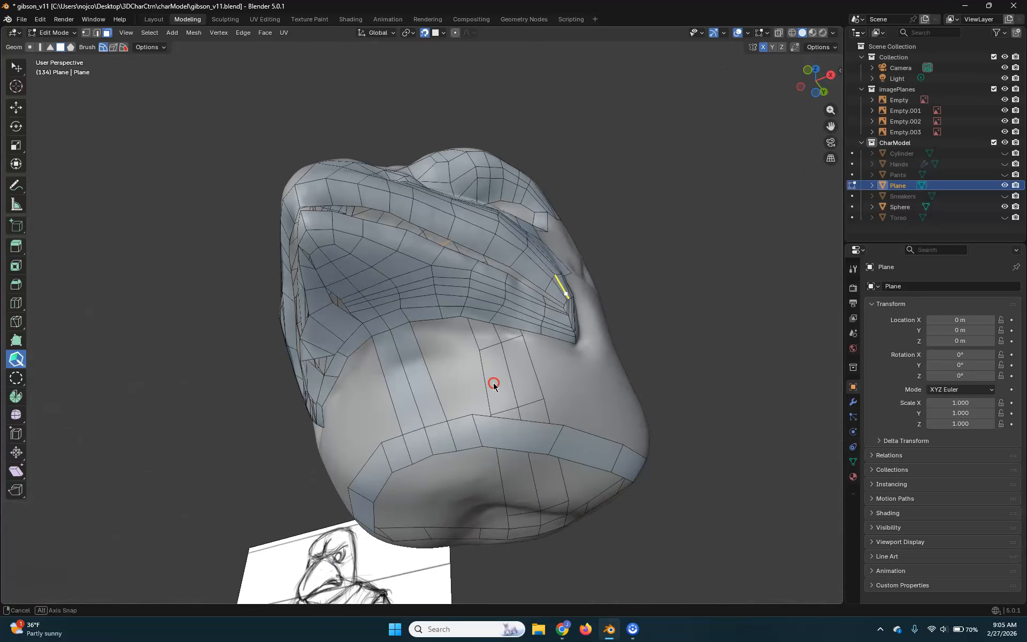
scroll(490, 392, "up", 3)
middle_click_drag(501, 480, 507, 391, "shift")
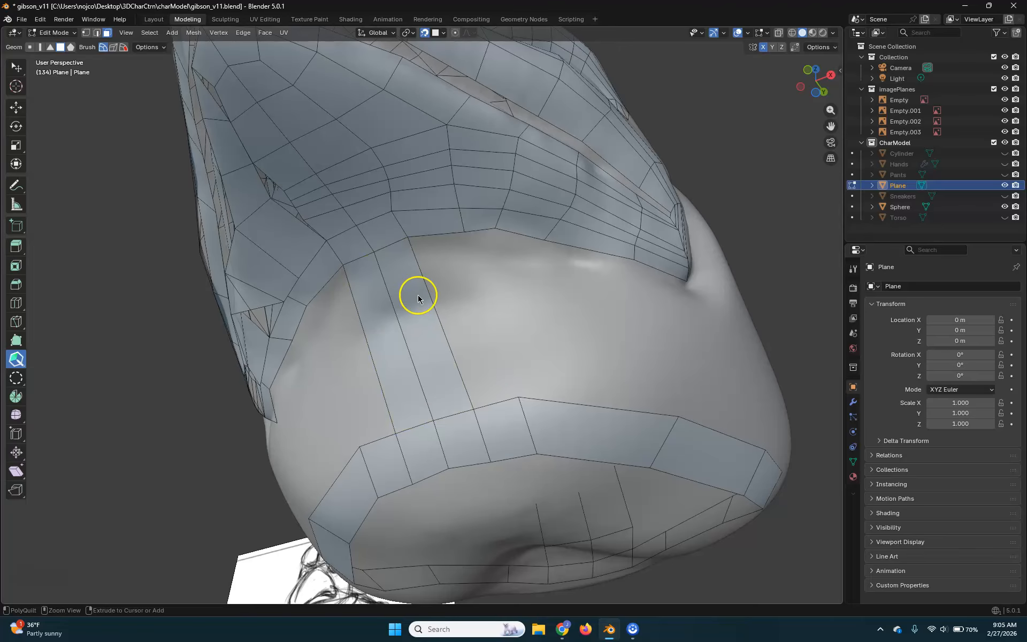
left_click_drag(436, 301, 458, 352)
middle_click_drag(502, 367, 499, 323)
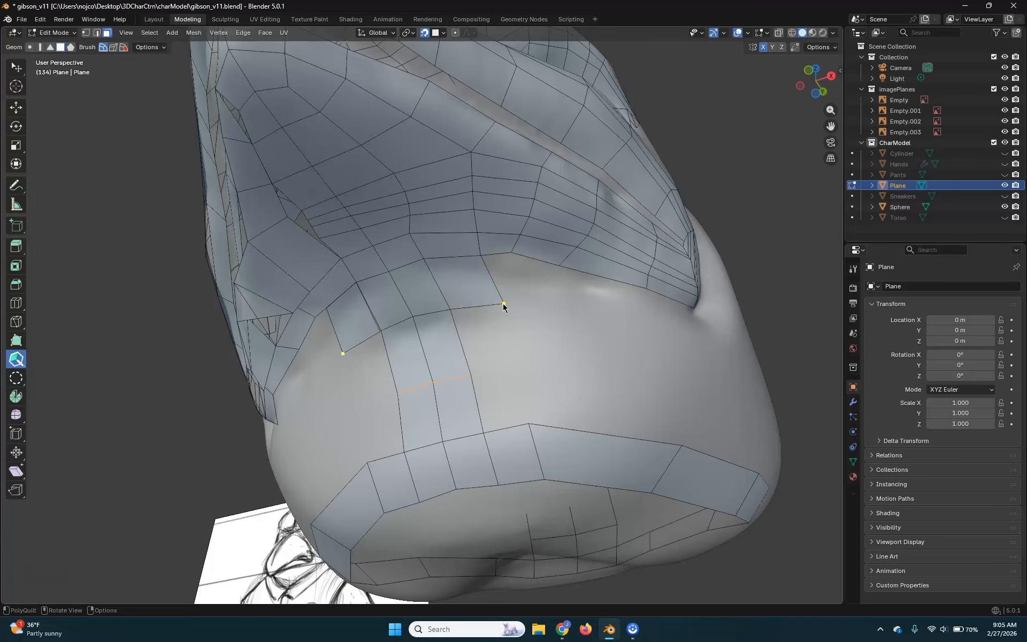
left_click(512, 252)
Examine the topology flow around the lower beak, chin strip and jaw from below, the side and the front
middle_click_drag(529, 239, 550, 424)
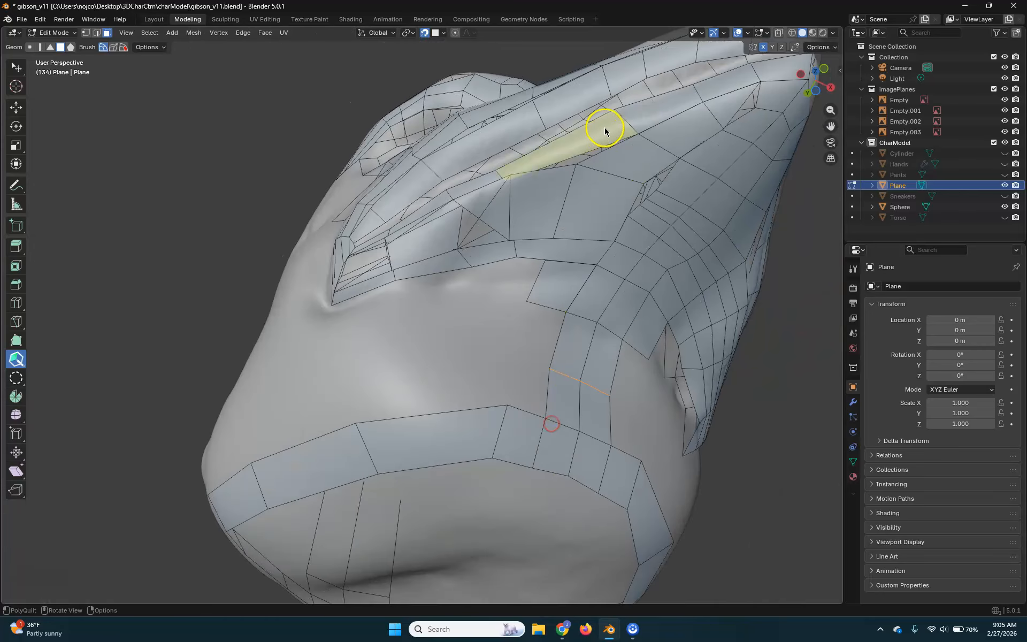
middle_click_drag(631, 399, 554, 432)
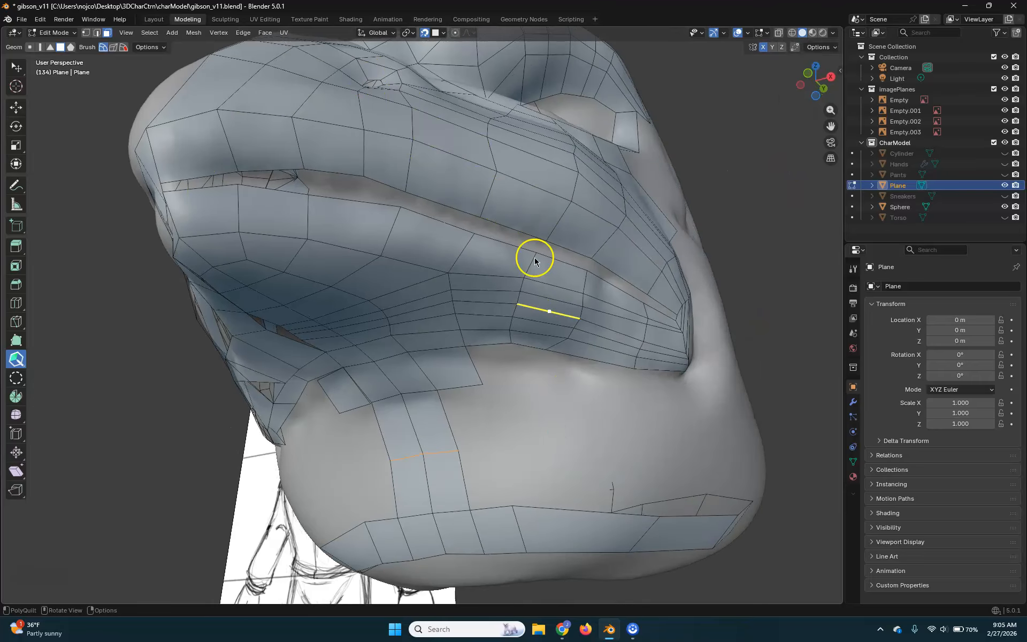
scroll(536, 392, "down", 5)
middle_click_drag(472, 271, 516, 308)
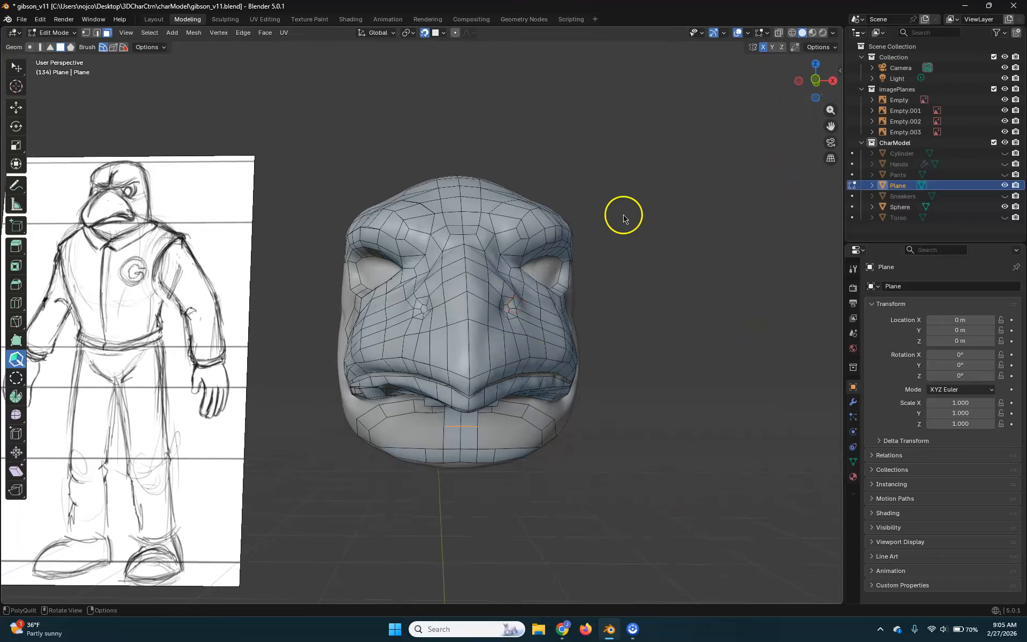
middle_click_drag(488, 419, 428, 419)
middle_click_drag(544, 414, 560, 357)
scroll(546, 327, "up", 3)
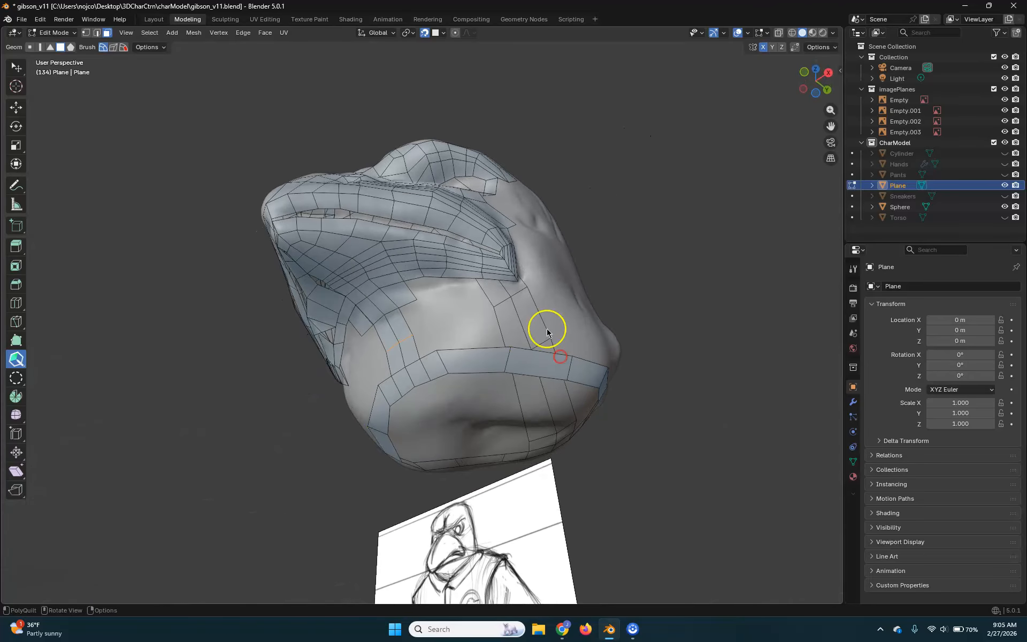
middle_click_drag(492, 298, 522, 224)
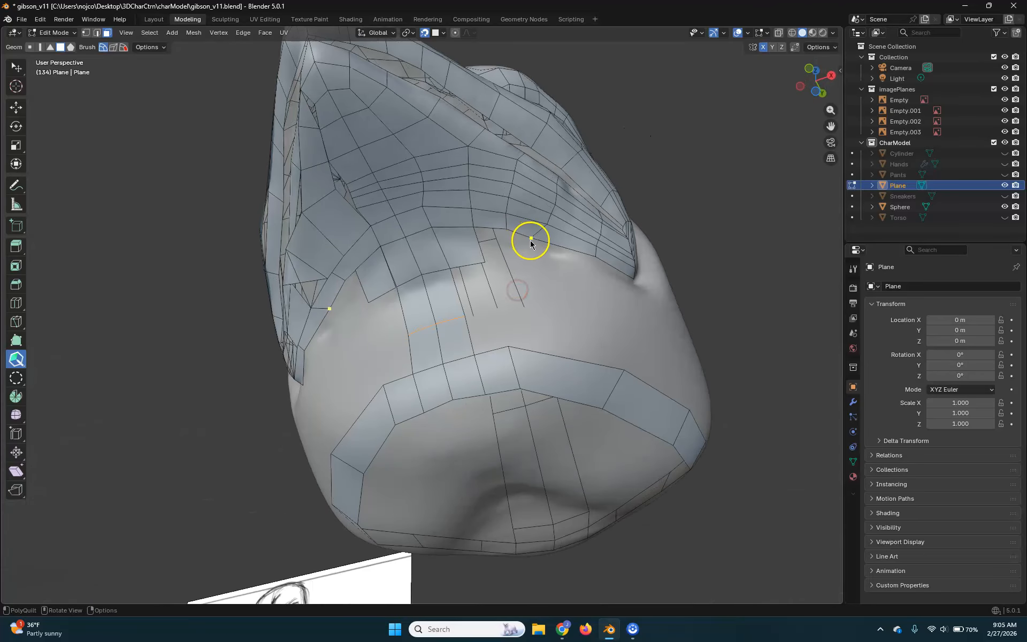
Reposition the vertices along the lower beak's rear edge and the outer corner of the quad beside the chin strip
scroll(524, 275, "up", 1)
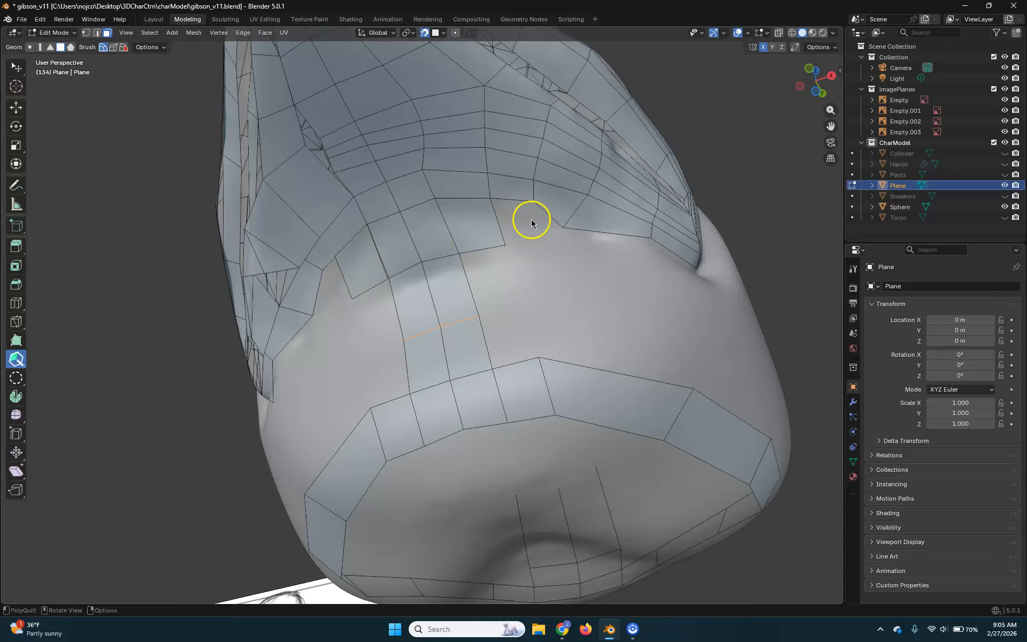
left_click_drag(581, 224, 585, 215)
middle_click_drag(584, 214, 700, 321)
left_click_drag(431, 273, 481, 309)
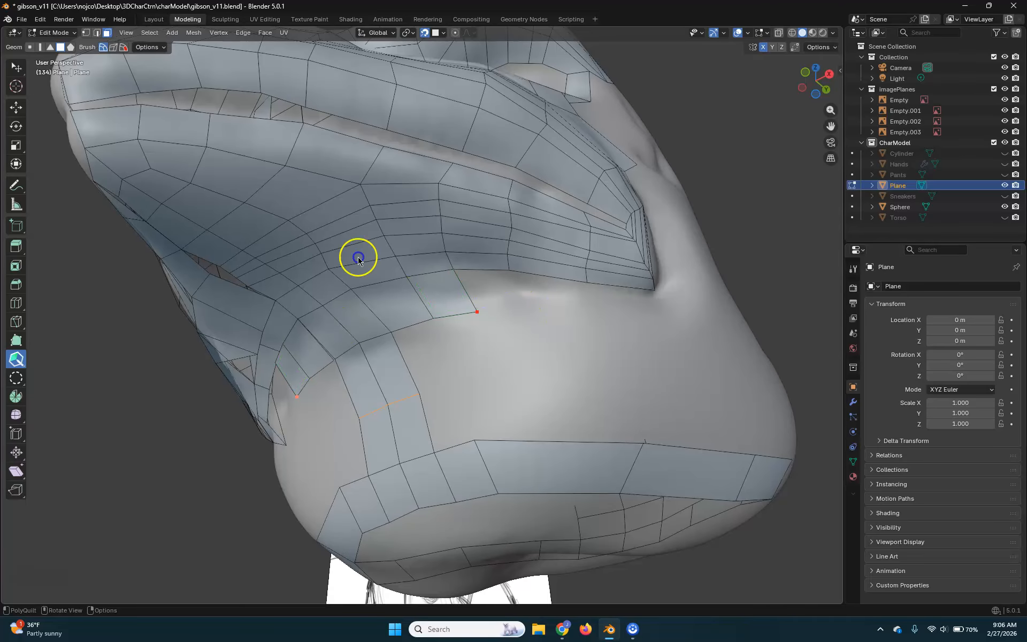
left_click(476, 308)
Add two quads to the cheek just below the eye's outer corner and adjust their outer vertices
mouse_move(573, 331)
middle_mouse_down()
mouse_move(601, 355)
mouse_move(521, 393)
middle_mouse_up()
scroll(556, 382, "down", 5)
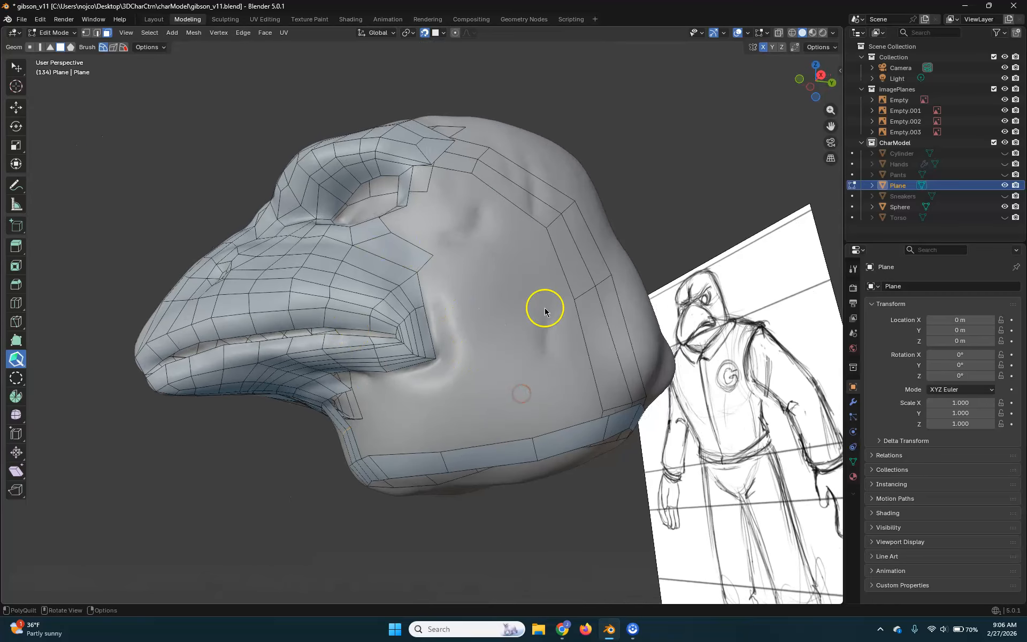
middle_click_drag(539, 281, 563, 320)
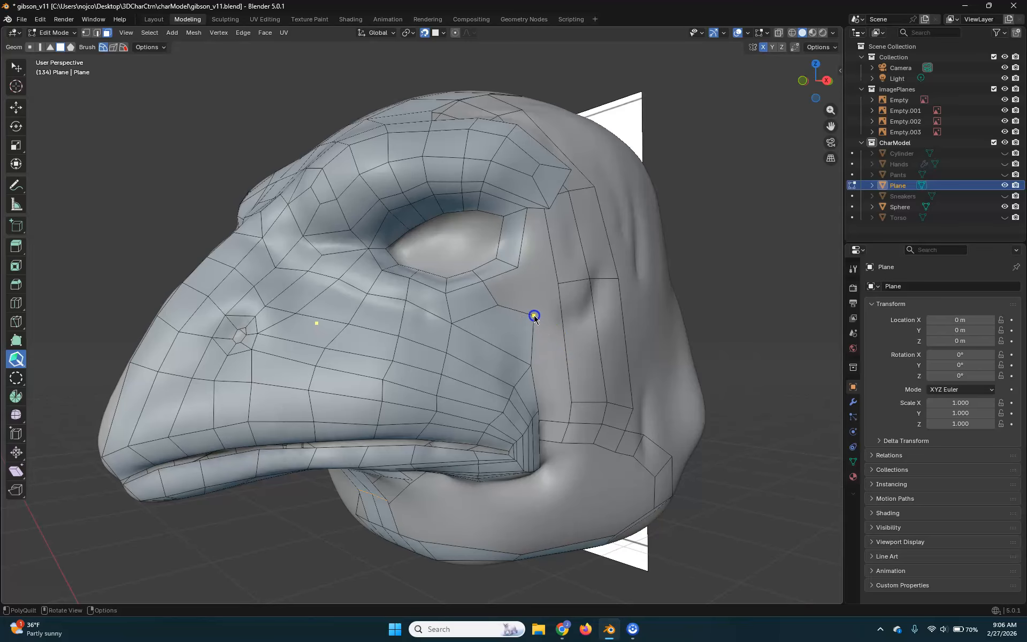
left_click_drag(500, 276, 526, 309)
left_click(504, 325)
key("ctrl+z")
left_click_drag(542, 274, 542, 271)
left_click_drag(490, 344, 568, 336)
left_click_drag(520, 316, 557, 295)
Bridge the gap behind the eye with two quads joining the brow's outer end to the cheek
scroll(489, 239, "up", 5)
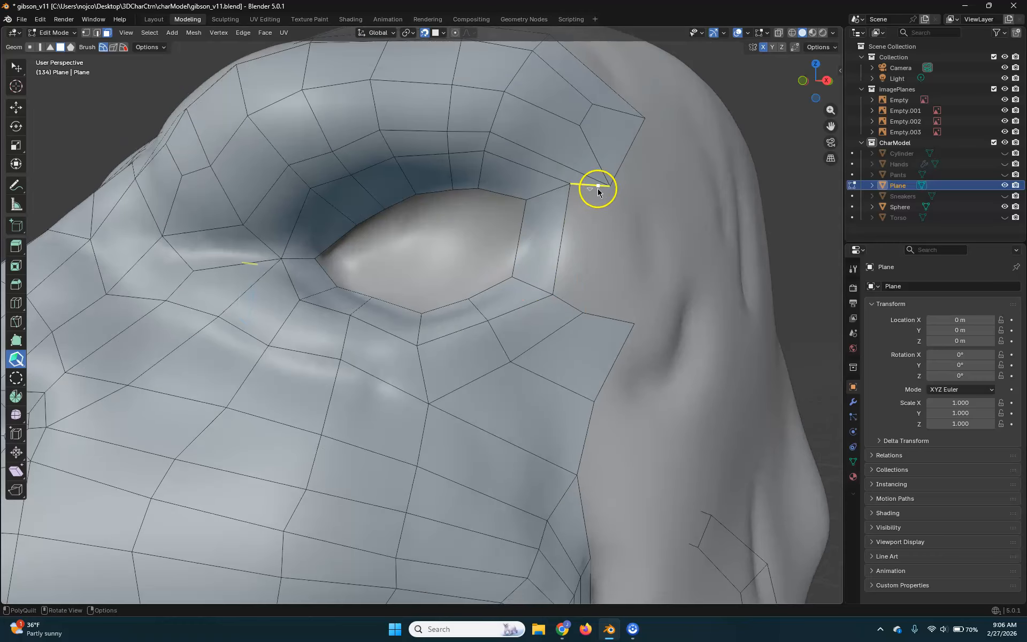
left_click_drag(589, 188, 573, 308)
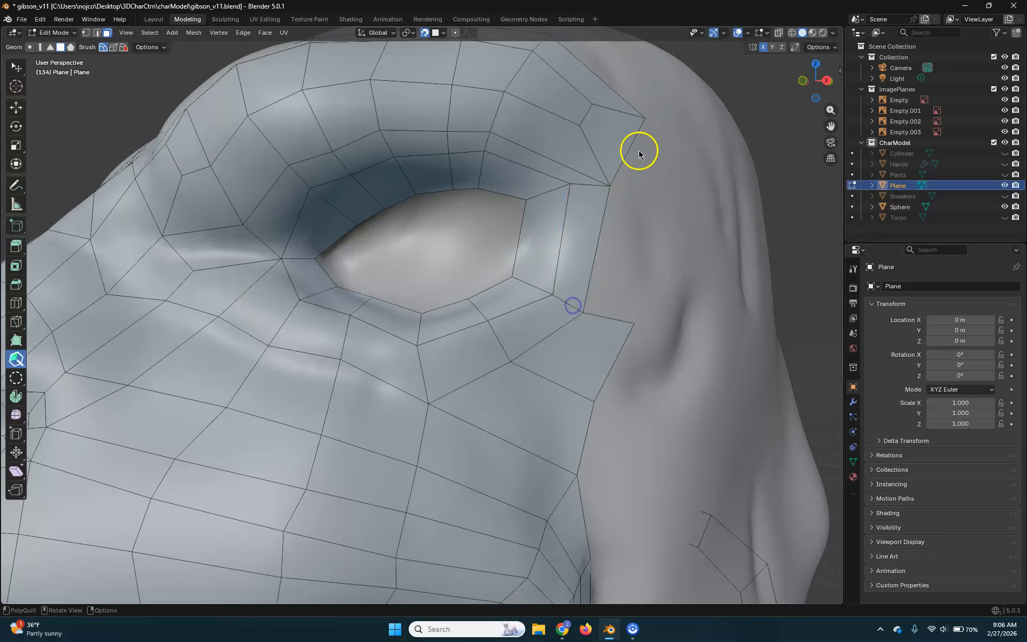
scroll(637, 151, "down", 3)
middle_click_drag(614, 263, 589, 309)
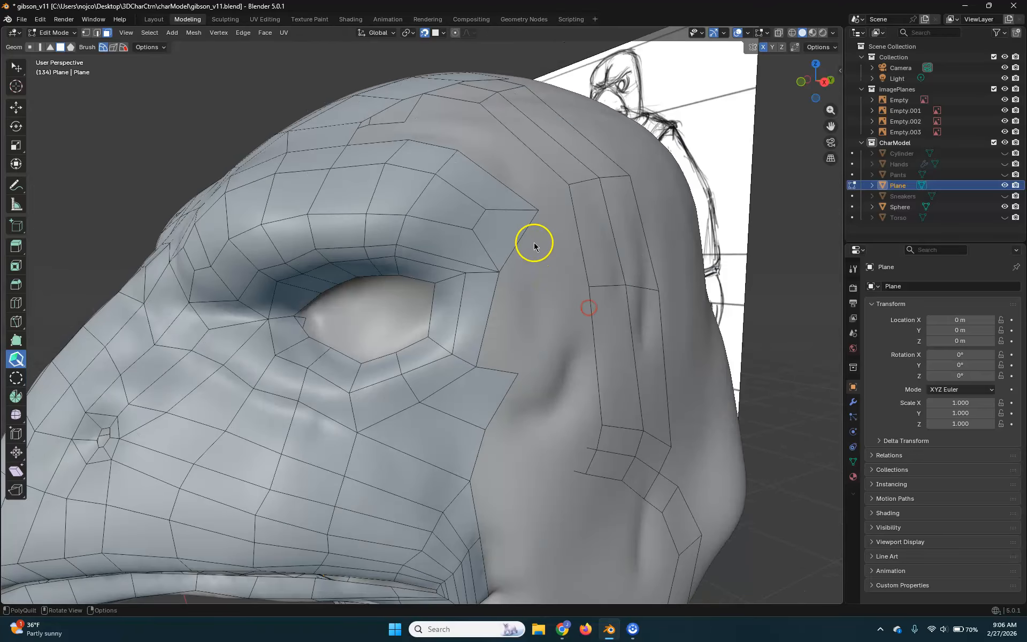
left_click_drag(525, 238, 496, 368)
Examine the head's topology flow from the front, the side and underneath
scroll(456, 403, "down", 5)
middle_click_drag(456, 403, 600, 379)
mouse_move(468, 298)
middle_mouse_down()
mouse_move(509, 337)
mouse_move(481, 320)
mouse_move(460, 267)
middle_mouse_up()
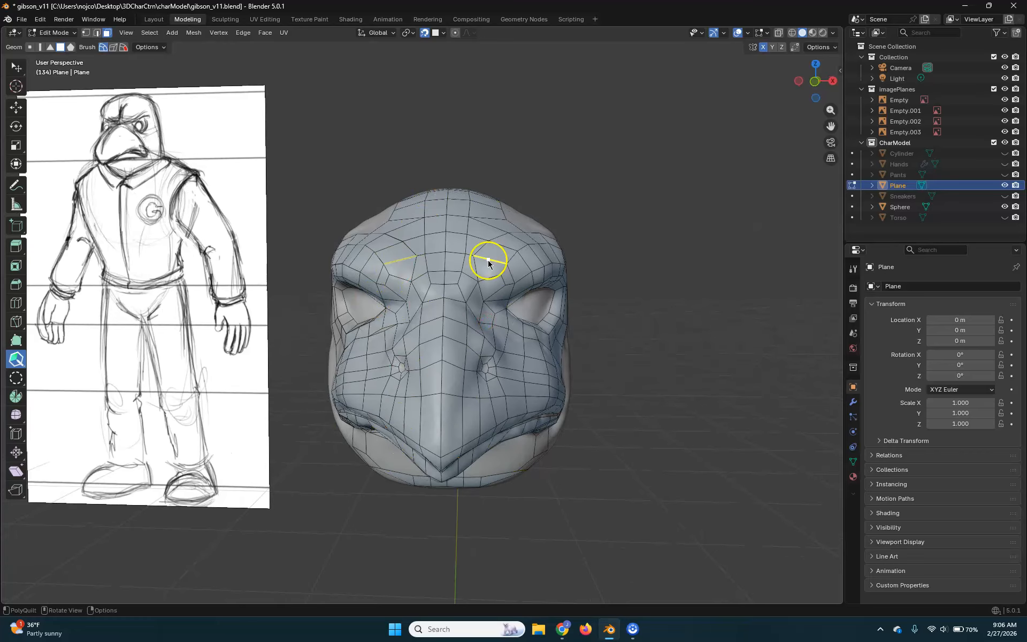
middle_click_drag(585, 393, 366, 230)
middle_click_drag(251, 360, 308, 392)
middle_click_drag(357, 422, 495, 396)
middle_click_drag(415, 371, 528, 515)
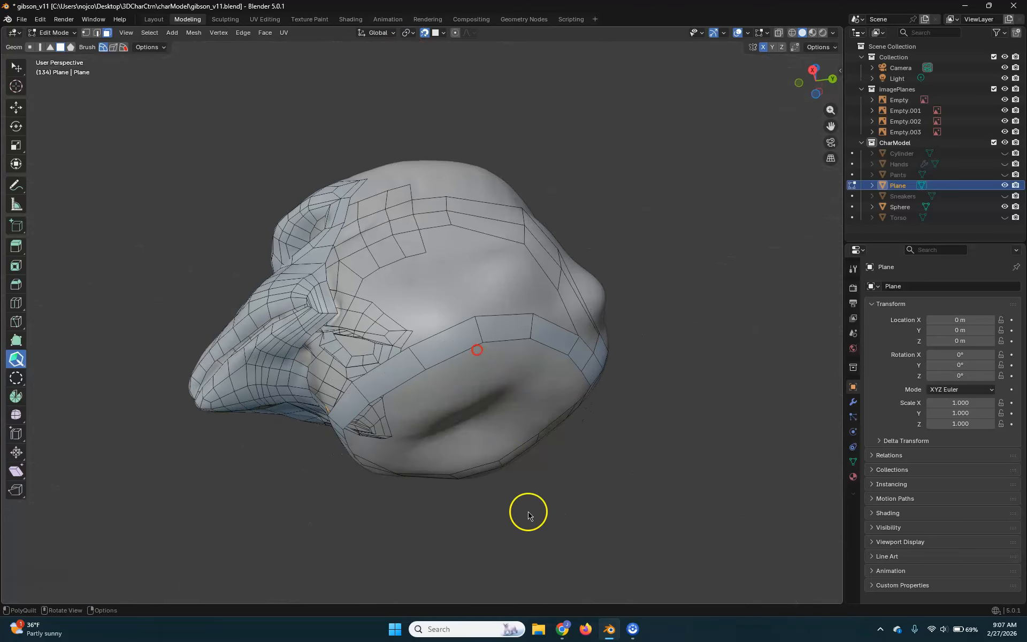
middle_click_drag(428, 377, 572, 422)
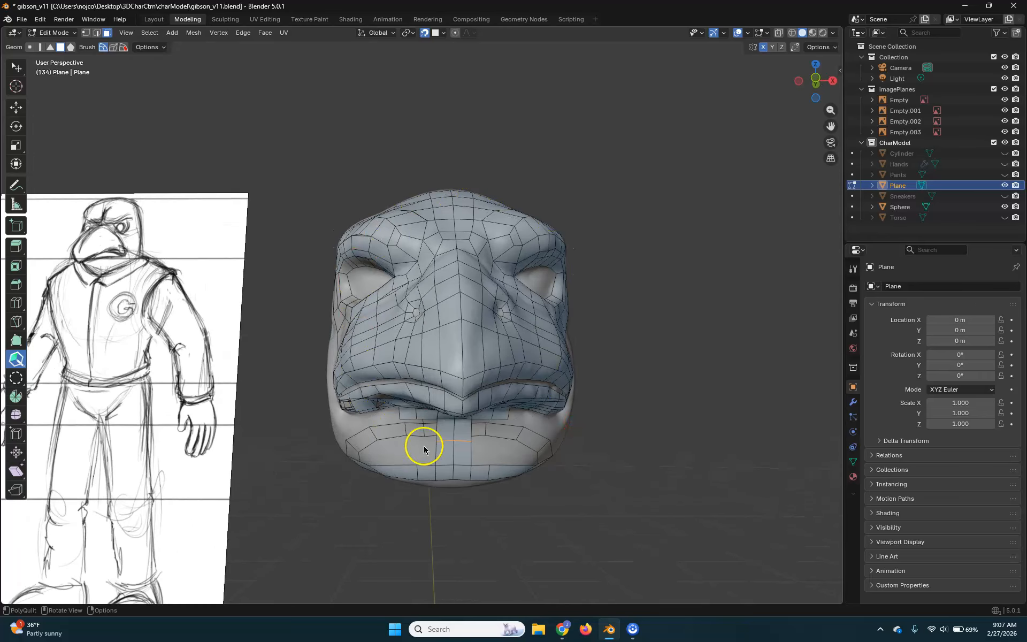
mouse_move(623, 426)
middle_mouse_down()
mouse_move(532, 432)
mouse_move(547, 481)
middle_mouse_up()
middle_click_drag(406, 339, 300, 300)
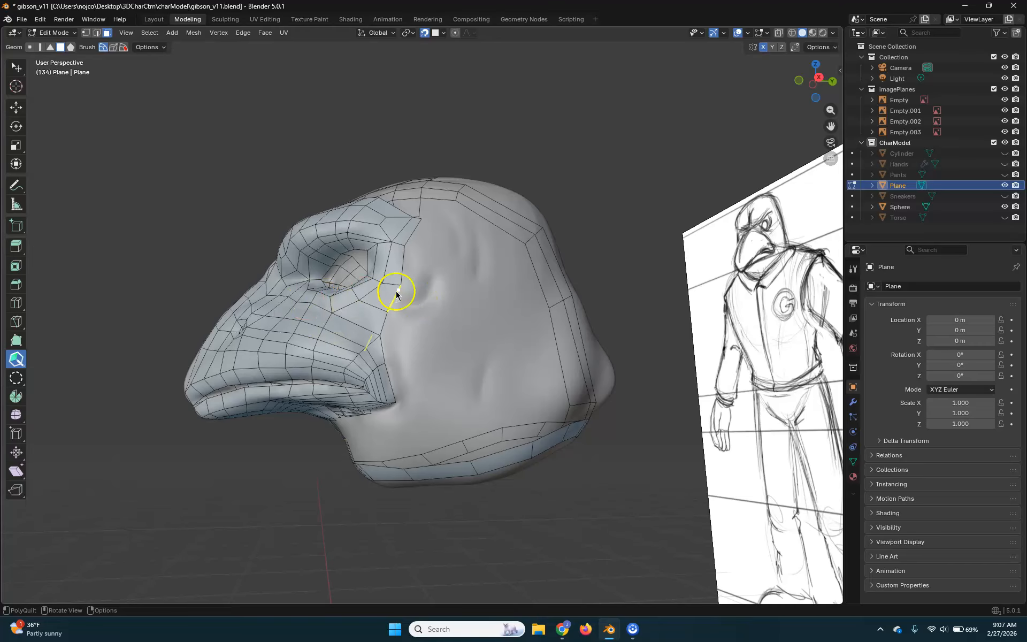
Extend quads beside the chin strip from the row behind the lower beak down toward the jaw border strip
middle_click_drag(543, 300, 475, 389)
middle_click_drag(522, 435, 637, 302)
middle_click_drag(471, 408, 512, 373)
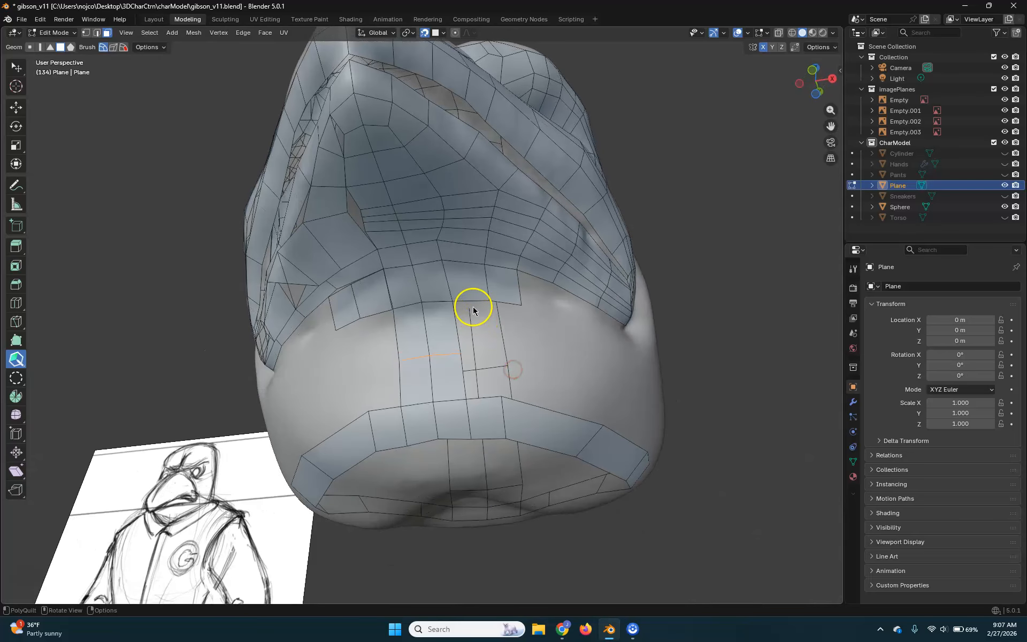
left_click_drag(470, 300, 476, 353)
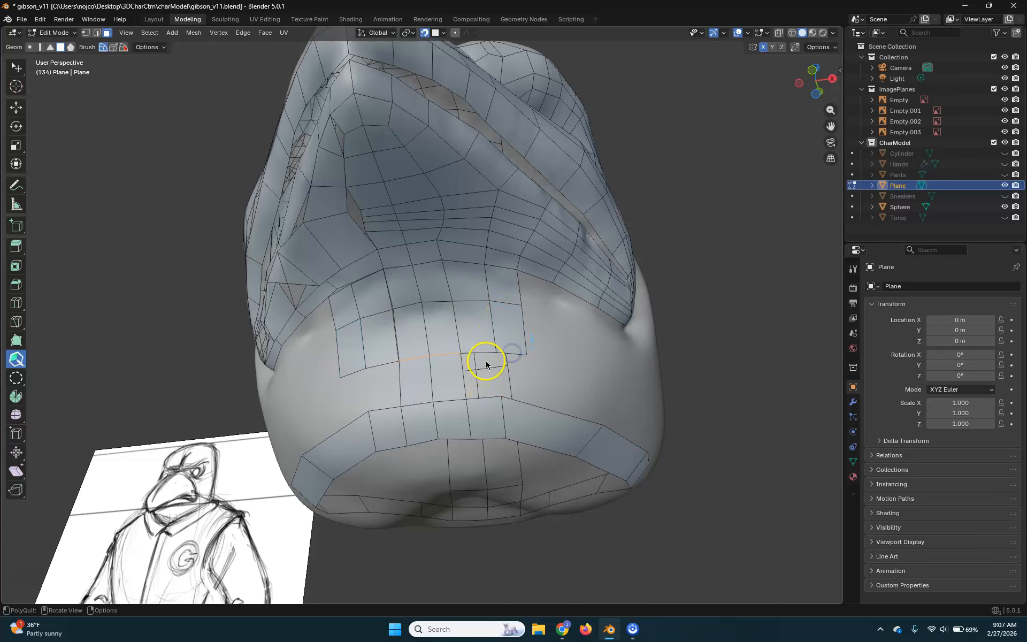
left_click_drag(478, 354, 483, 395)
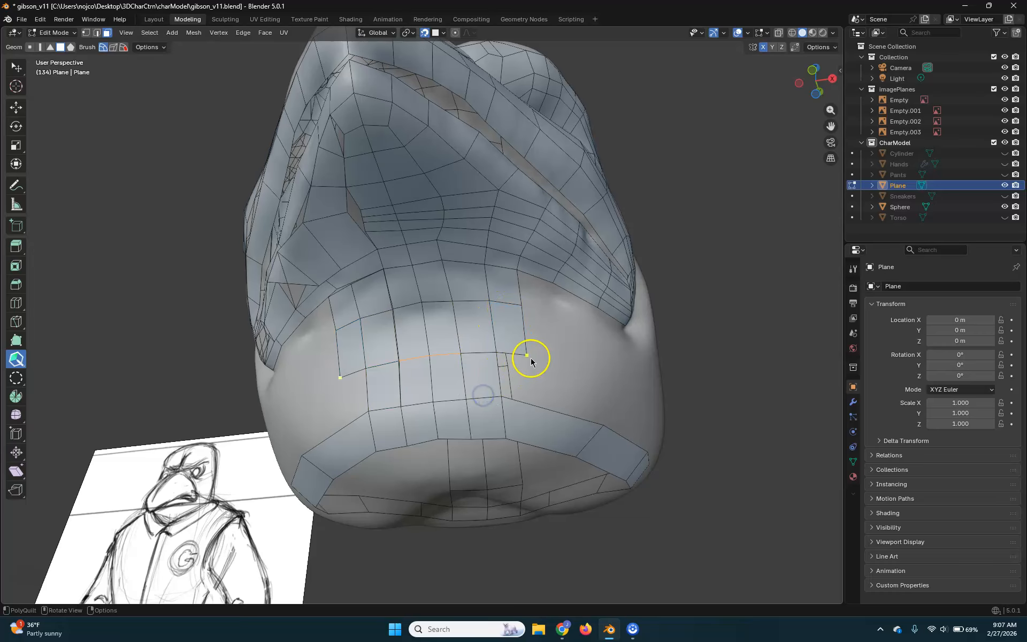
left_click_drag(515, 358, 519, 380)
Cut a cross edge through the jaw border strip, join the outer chin quad's corner to it, and adjust the edge's vertices
left_click(556, 417)
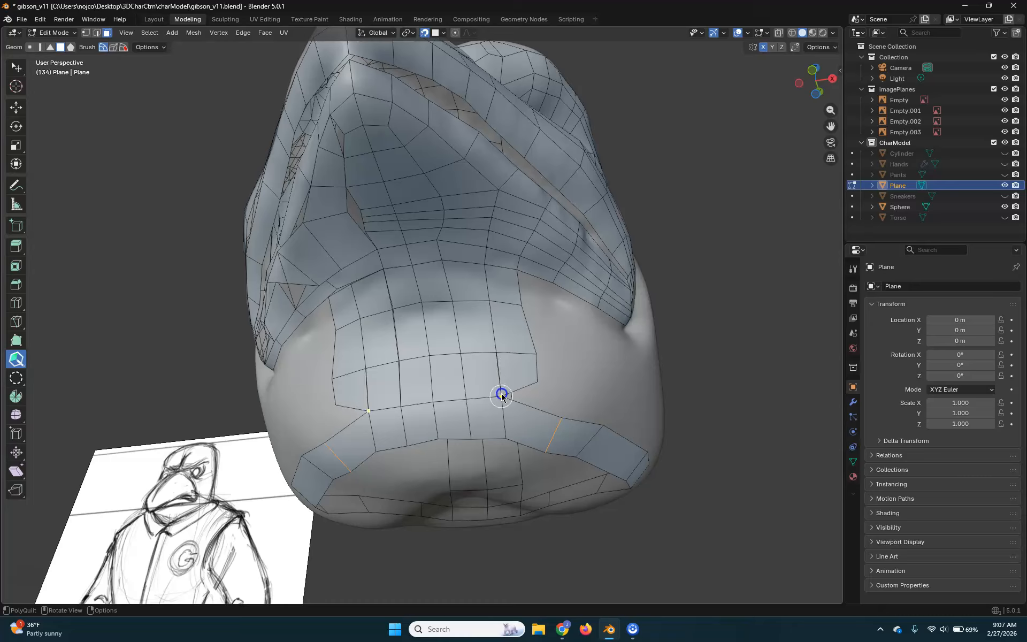
left_click_drag(535, 385, 565, 423)
right_click(552, 413)
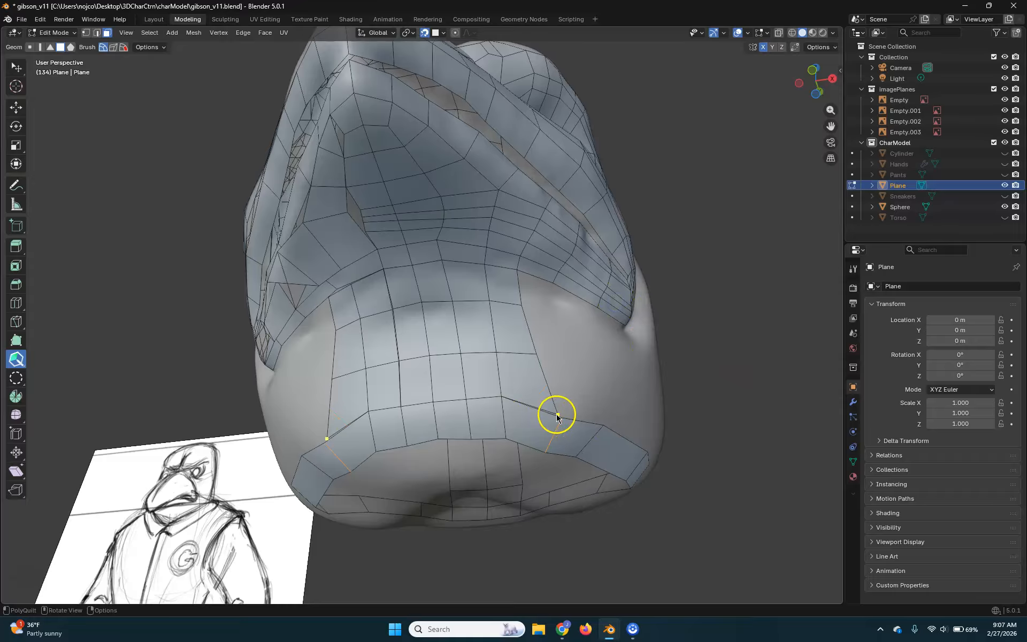
left_click_drag(562, 422, 551, 409)
left_click_drag(546, 451, 547, 449)
Extend a strip of three quads from the beak's lower edge at the mouth corner down toward the jaw border
middle_click_drag(550, 437, 655, 440)
scroll(442, 413, "up", 4)
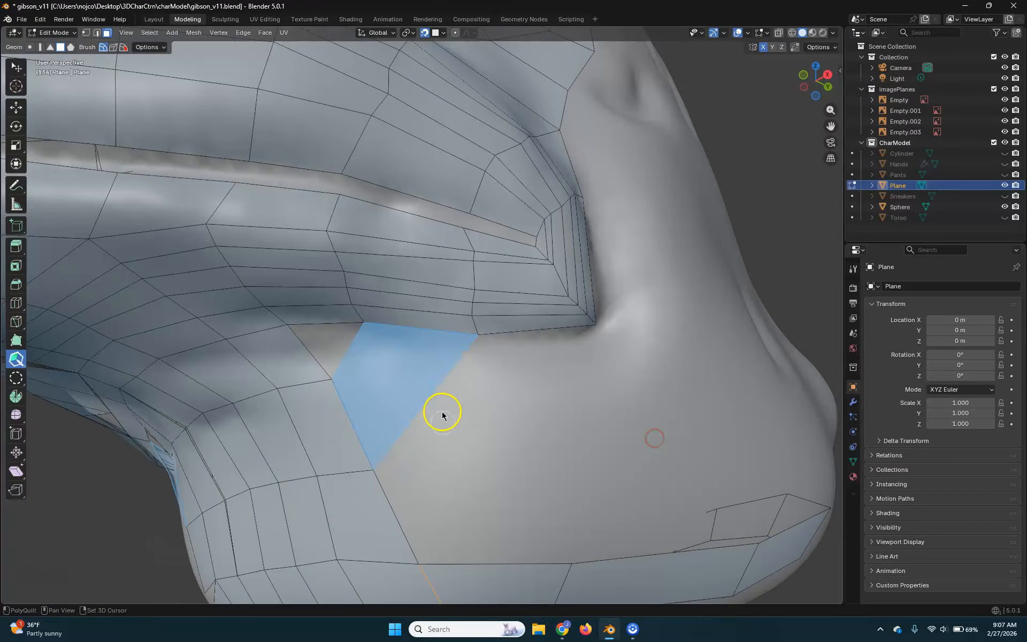
middle_click_drag(488, 474, 500, 423, "shift")
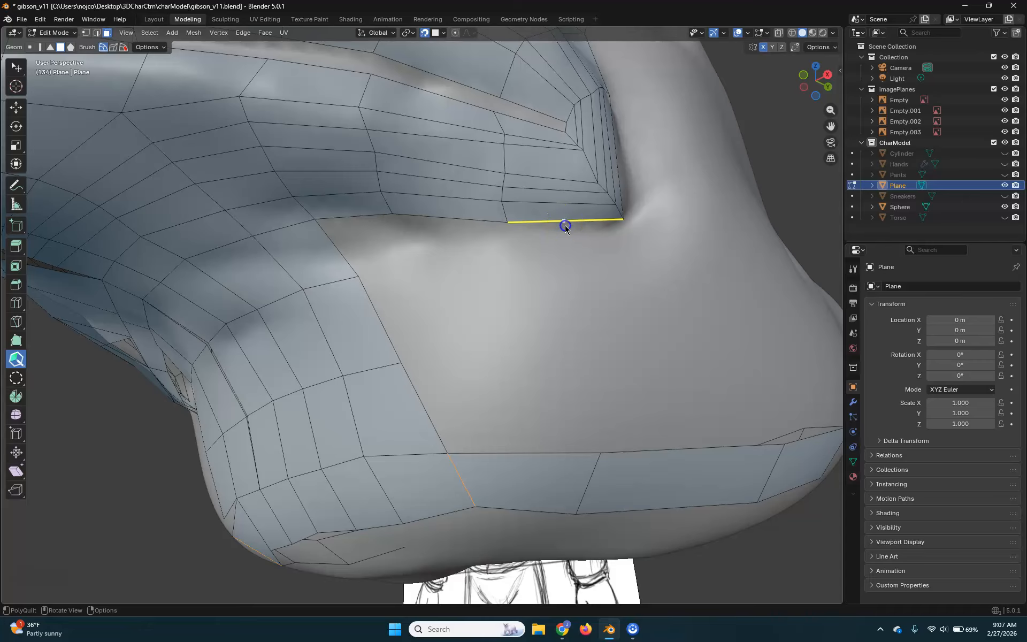
left_click_drag(565, 227, 589, 362)
left_click_drag(577, 269, 581, 288)
left_click_drag(588, 345, 598, 415)
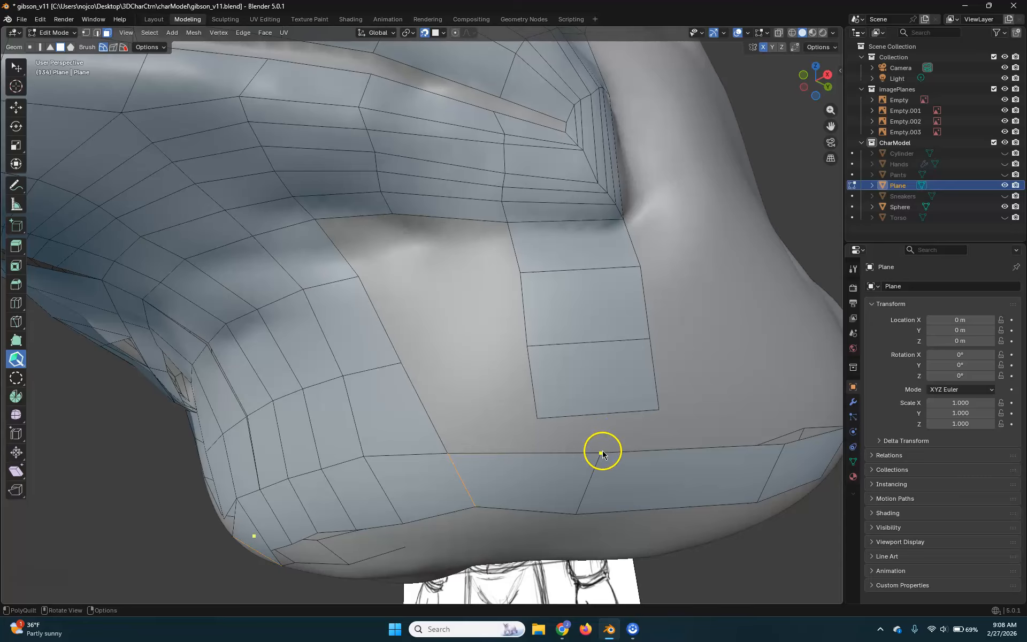
Shift one cross edge of the jaw border, cut another beside it, and join the mouth-corner strip to the border
left_click_drag(582, 452, 566, 447)
left_click(651, 447)
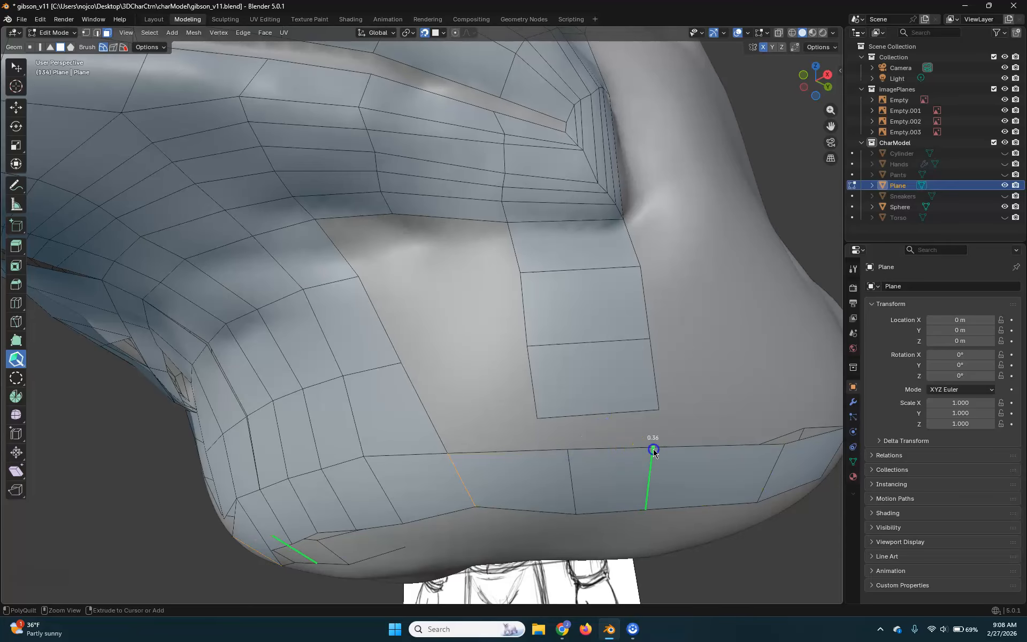
left_click_drag(604, 414, 622, 448)
mouse_move(540, 419)
left_mouse_down("shift")
mouse_move(530, 275)
mouse_move(537, 367)
left_mouse_up("shift")
Cut a cross edge in the jaw border and build a column of quads down to it, alongside the mouth-corner strip
middle_click_drag(537, 363, 555, 351)
middle_click_drag(559, 243, 564, 251)
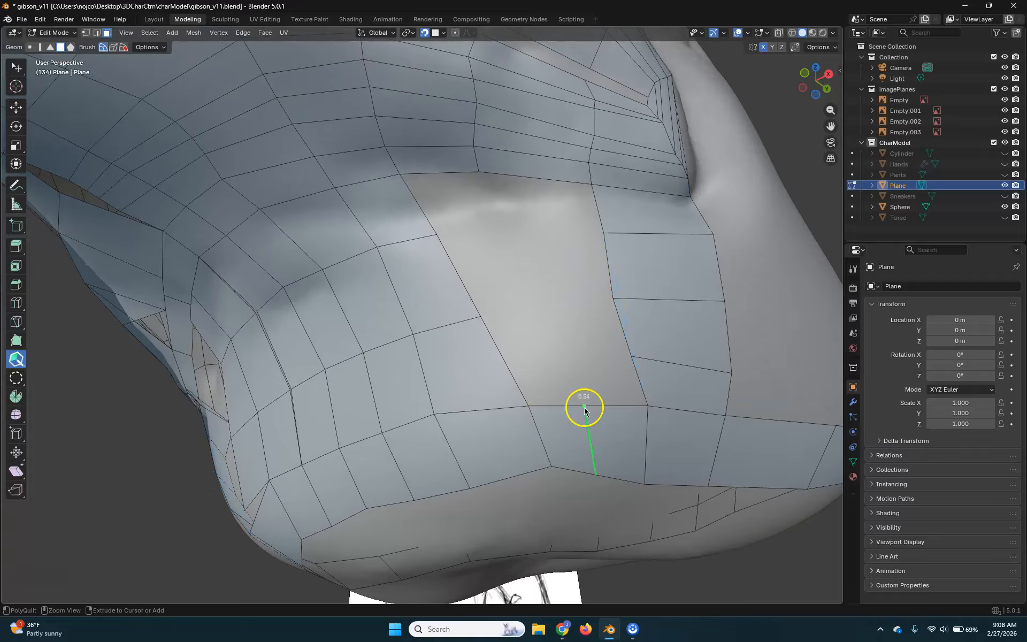
scroll(550, 314, "down", 5)
mouse_move(550, 314)
middle_mouse_down()
mouse_move(608, 328)
mouse_move(550, 335)
middle_mouse_up()
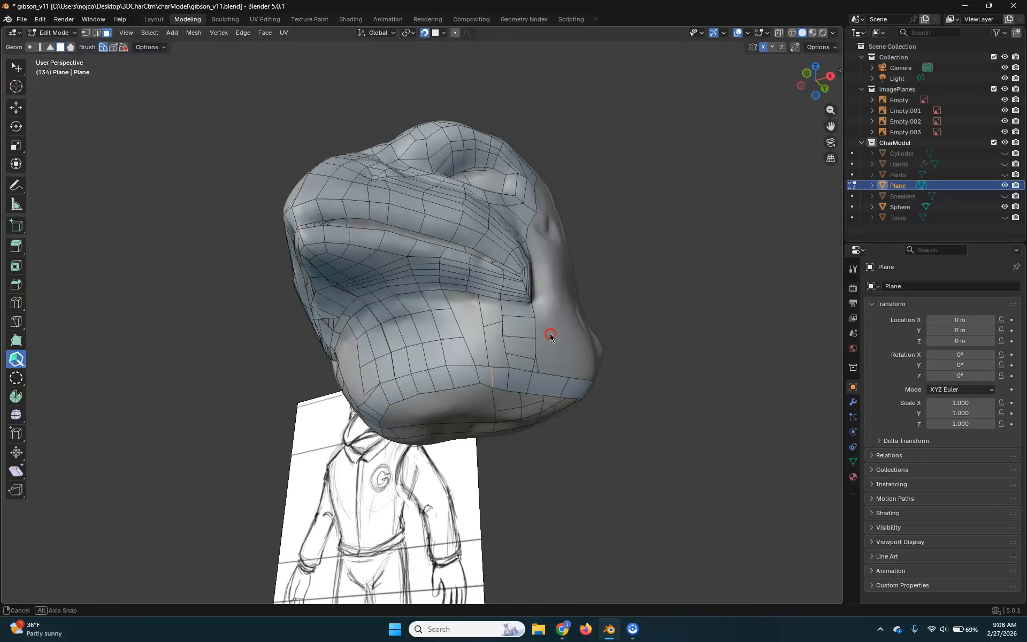
scroll(550, 336, "up", 5)
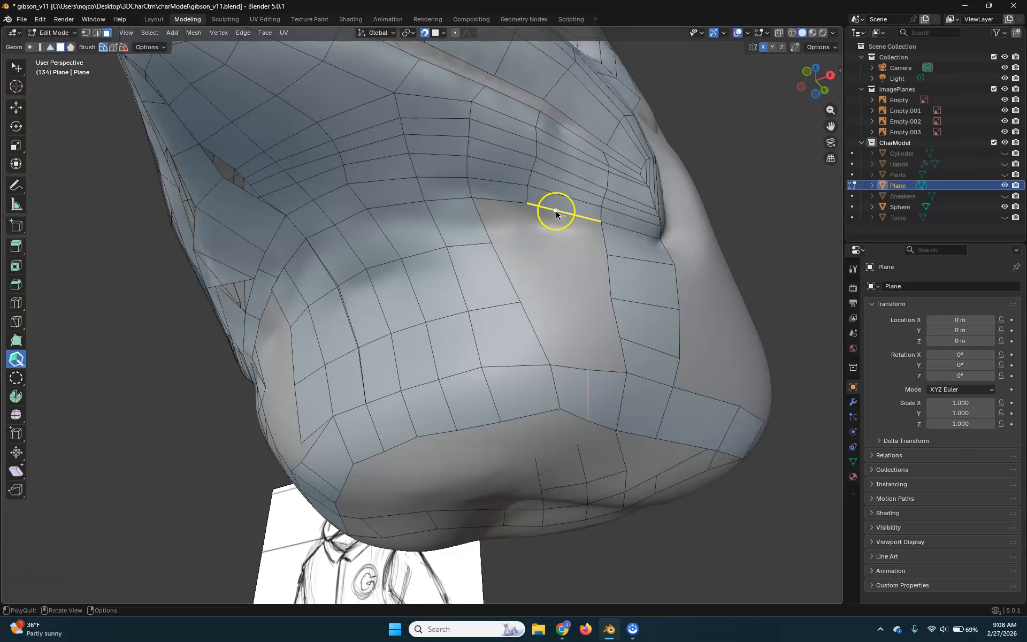
left_click_drag(561, 216, 569, 247)
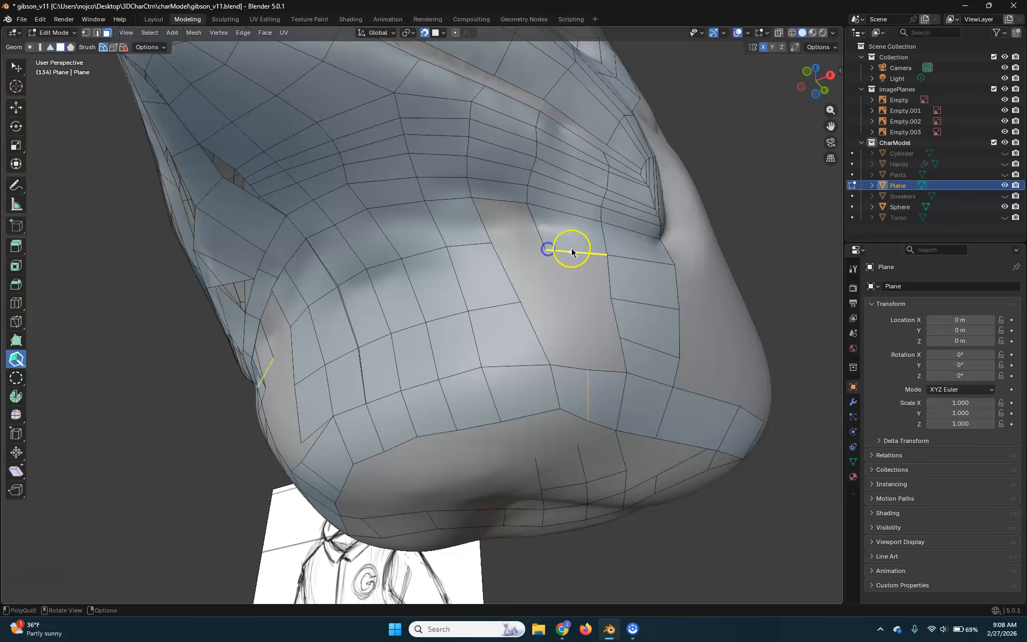
left_click_drag(576, 297, 546, 293)
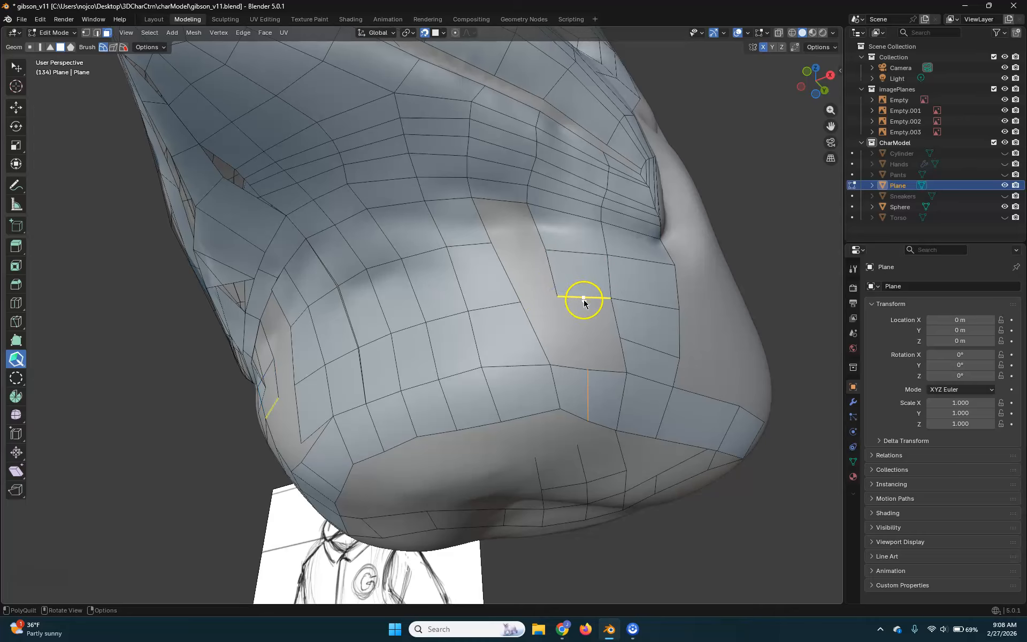
left_click_drag(598, 342, 601, 369)
Fill the narrow gap between the chin panel and the mouth-corner quads, moving its upper corner vertex to even out the faces
middle_click_drag(555, 357, 562, 372)
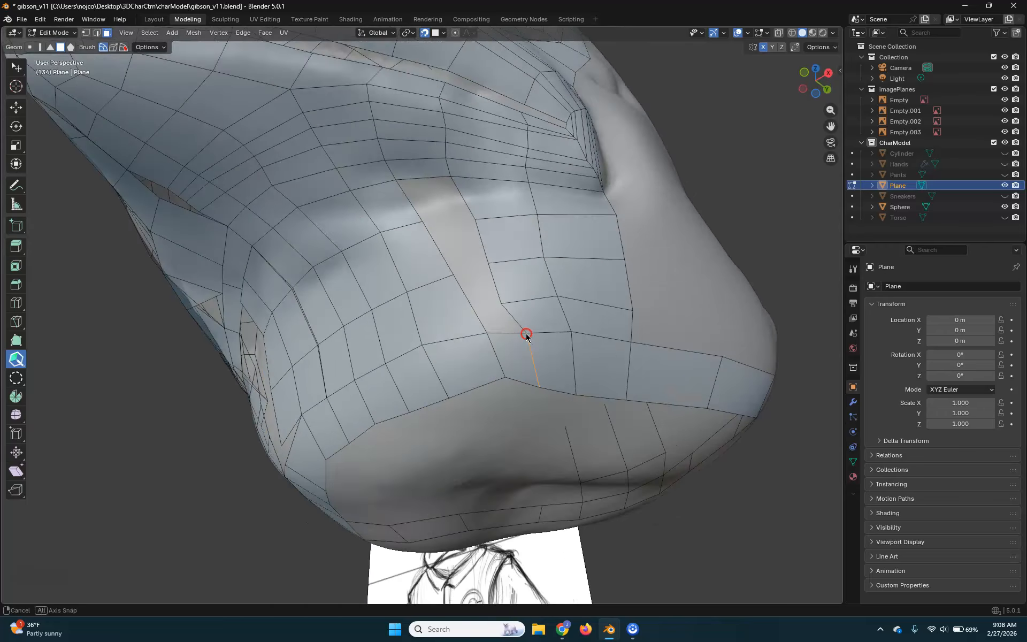
middle_click_drag(514, 292, 435, 152)
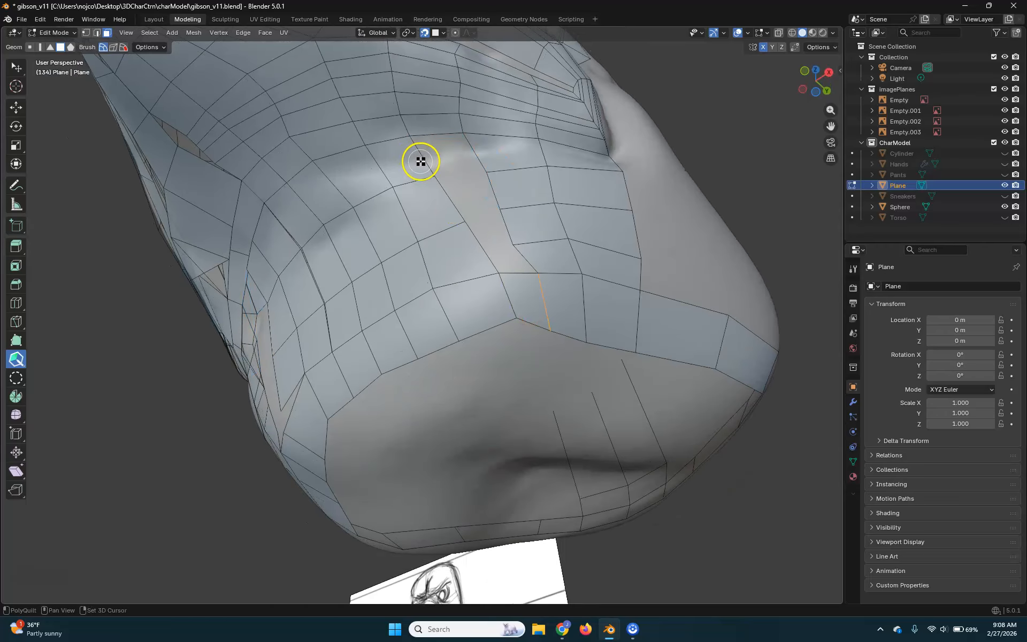
left_click(424, 160)
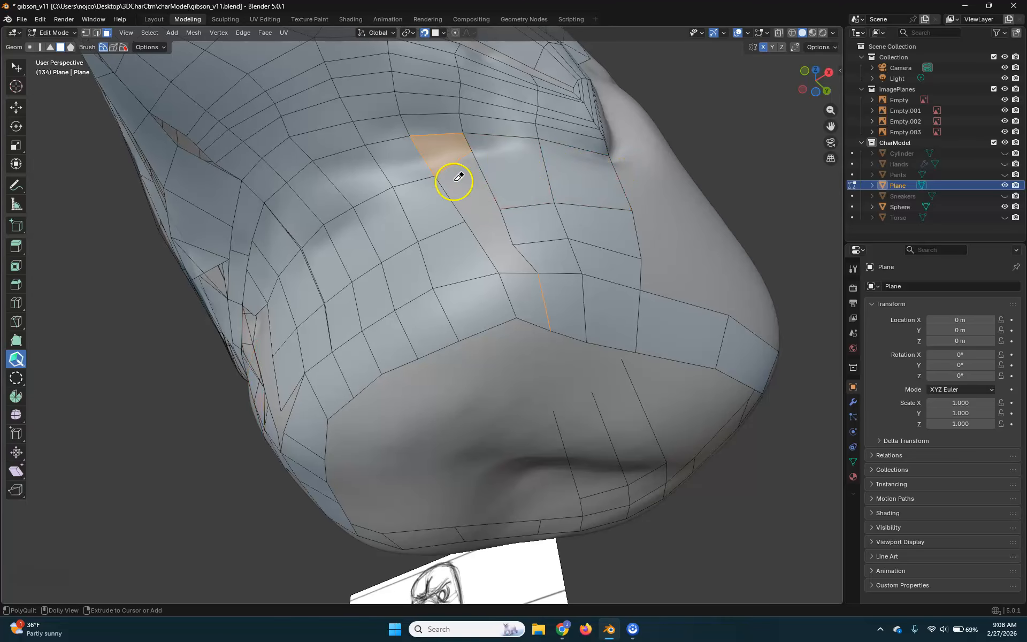
middle_click_drag(460, 186, 507, 320)
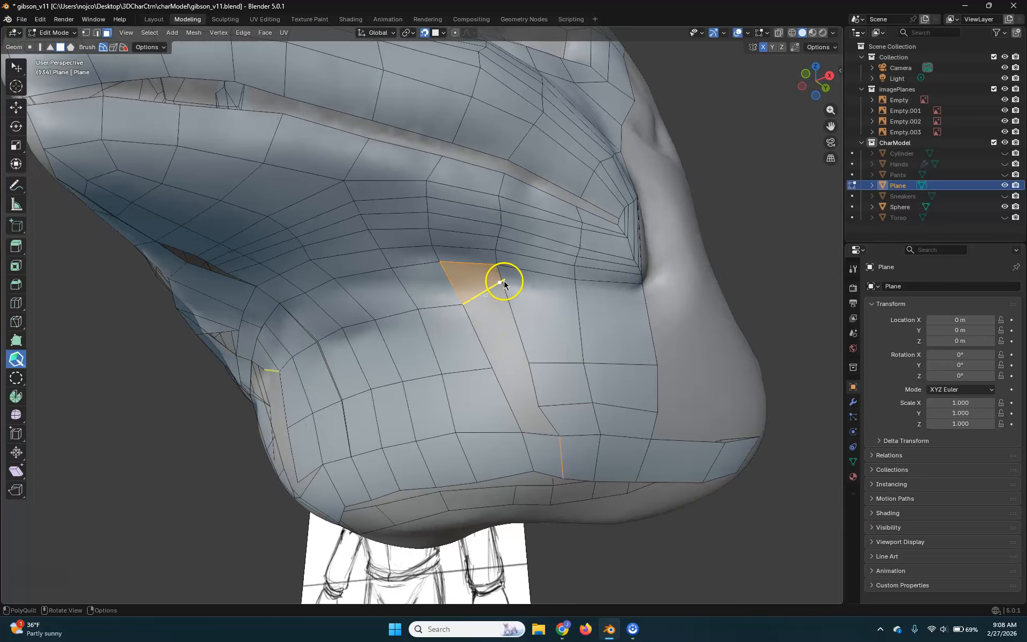
key("ctrl+z")
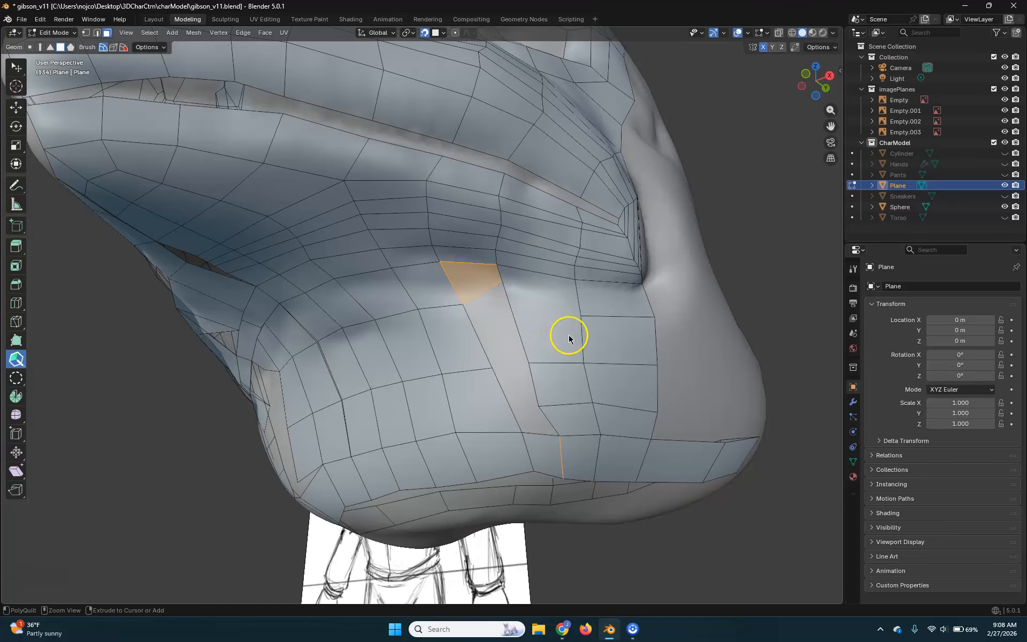
mouse_move(506, 278)
left_mouse_down()
mouse_move(523, 297)
mouse_move(525, 286)
left_mouse_up()
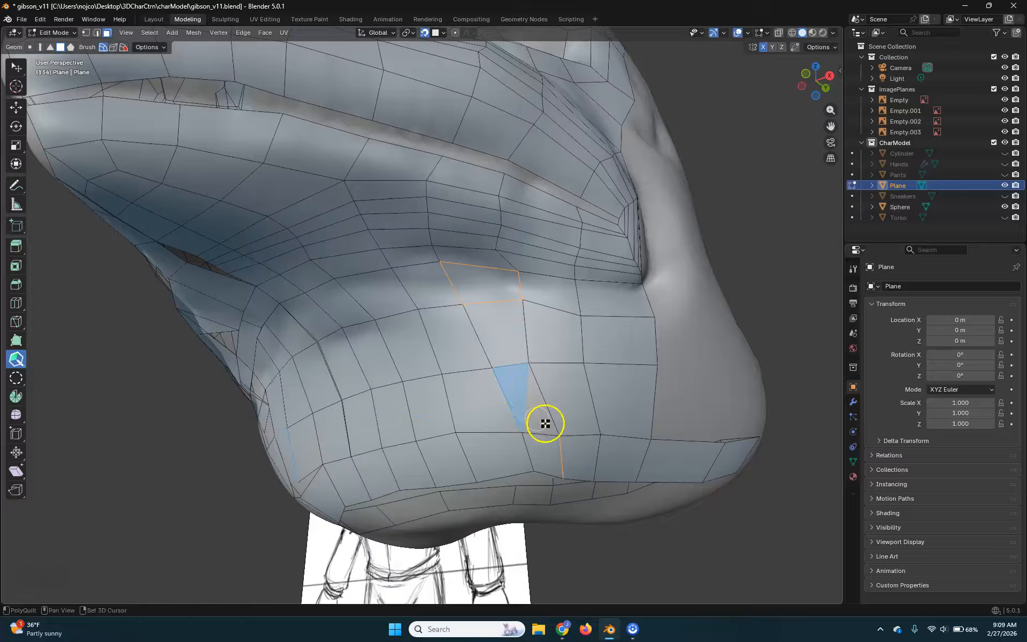
mouse_move(513, 405)
middle_mouse_down()
mouse_move(477, 401)
mouse_move(541, 383)
mouse_move(451, 383)
mouse_move(470, 403)
mouse_move(606, 425)
mouse_move(522, 429)
mouse_move(533, 412)
middle_mouse_up()
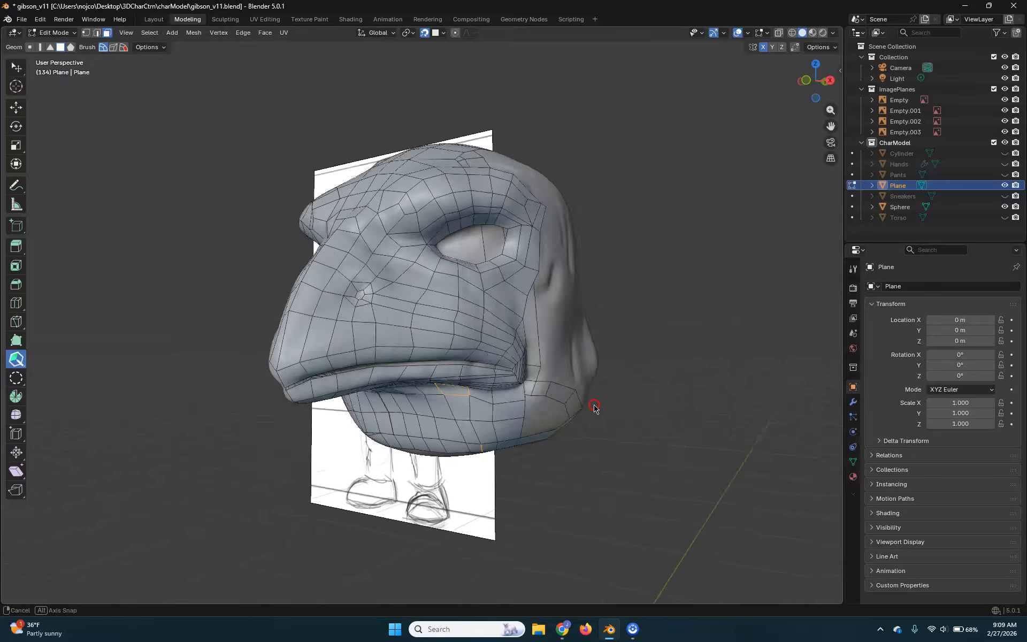